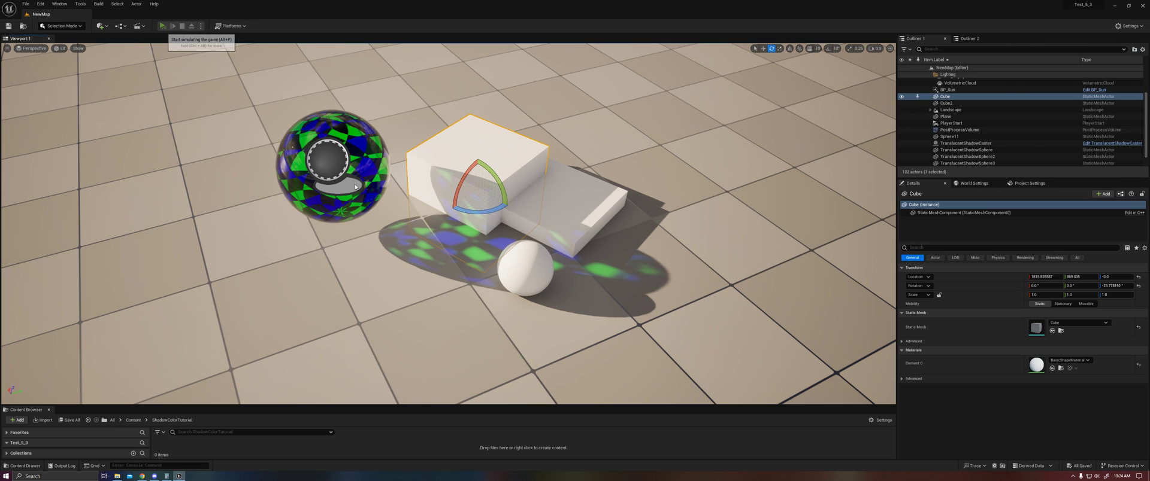
- Simulate the level and swing the sun direction to examine the coloured shadows on the floor, box and white sphere
left_click(162, 25)
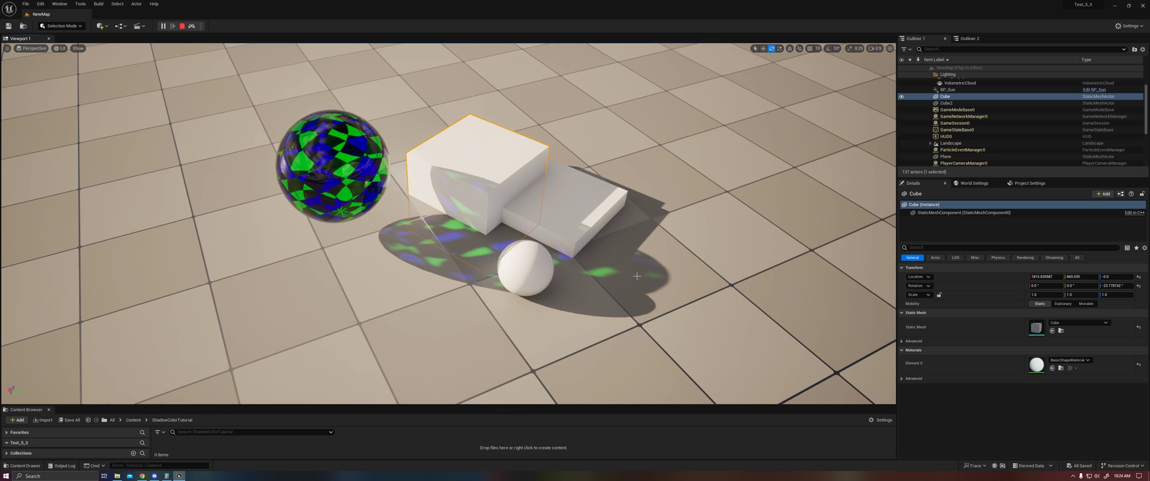
left_click(605, 256)
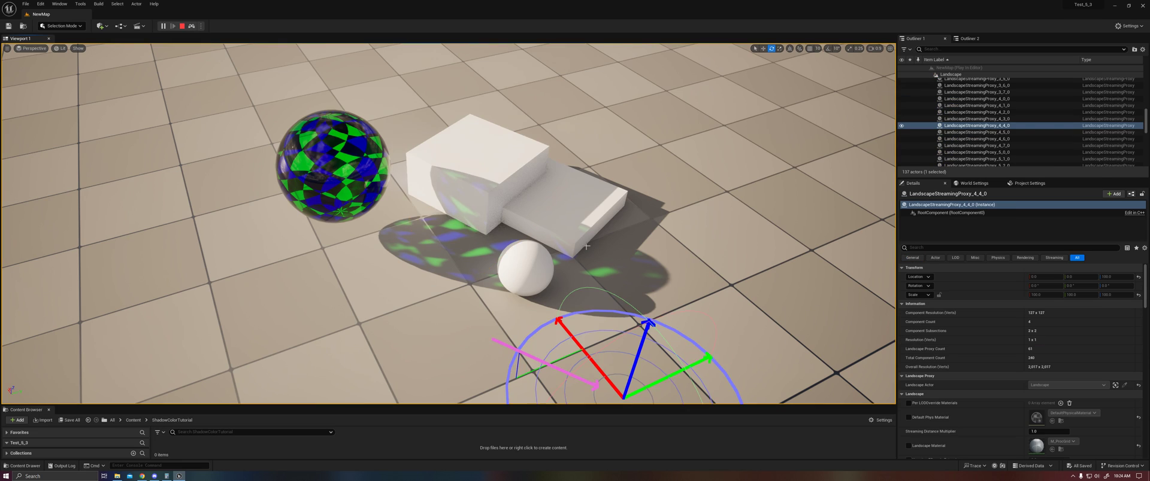
key("ctrl+l")
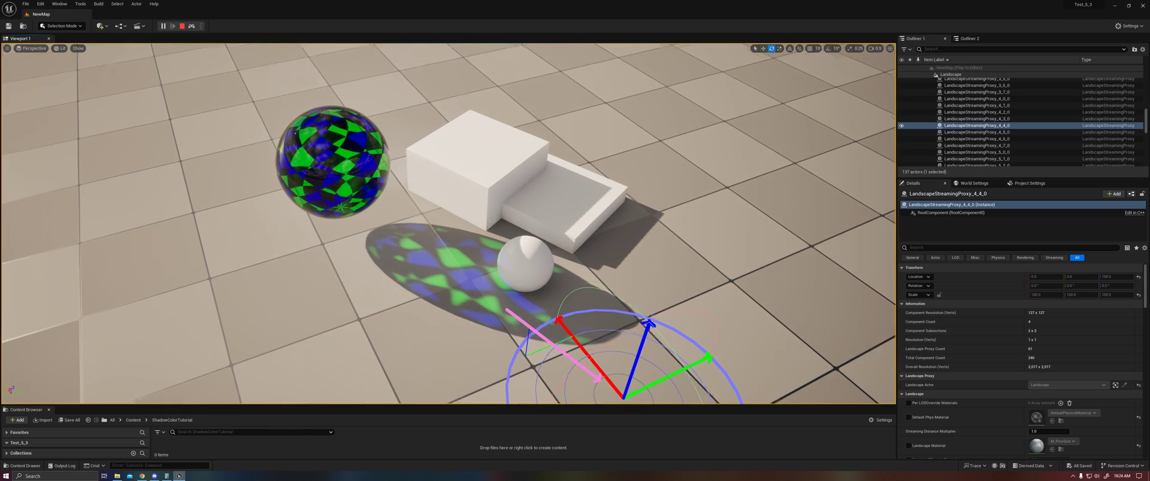
right_click_drag(597, 243, 567, 244)
key("q")
left_click_drag(567, 244, 554, 198)
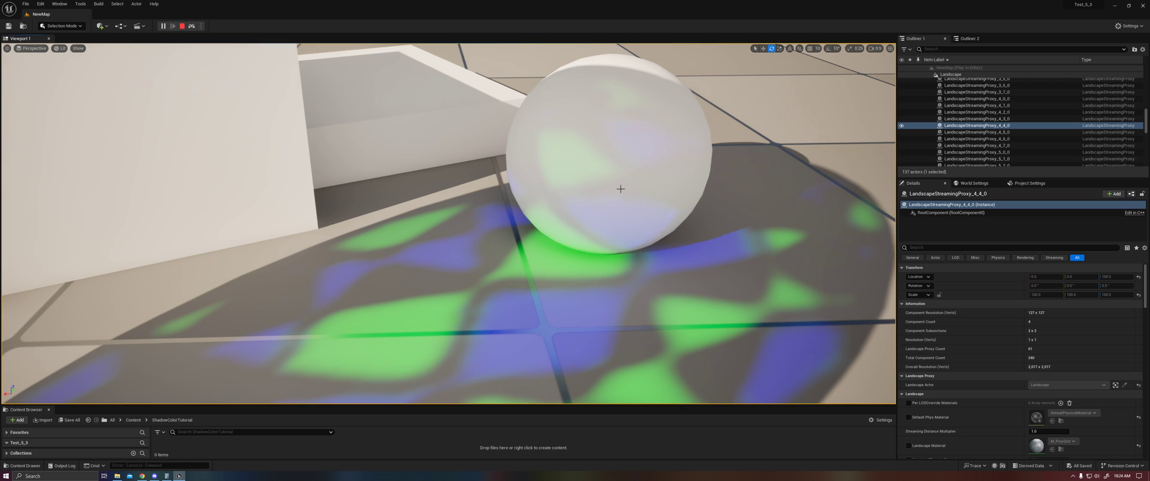
right_click_drag(575, 160, 567, 95)
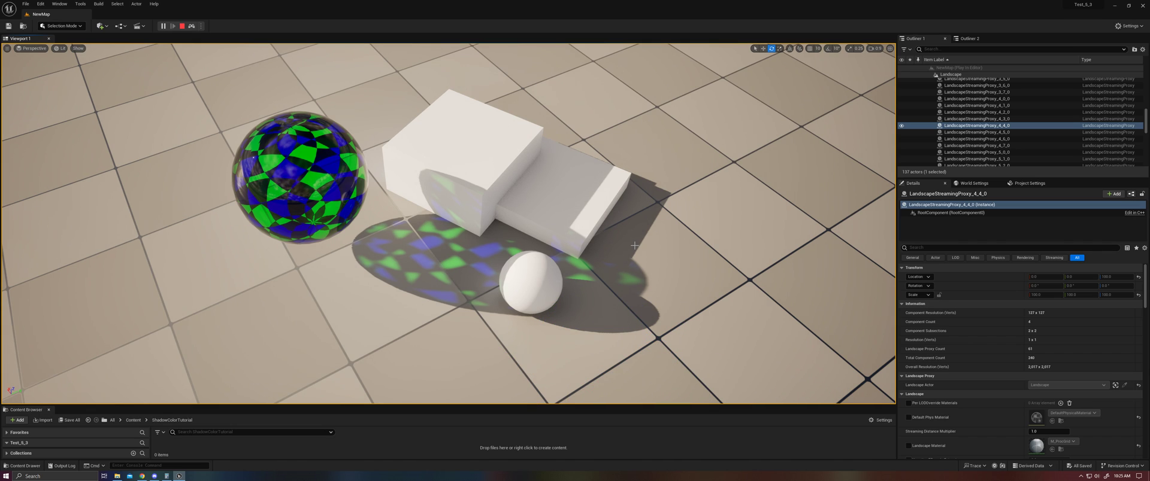
left_click(183, 26)
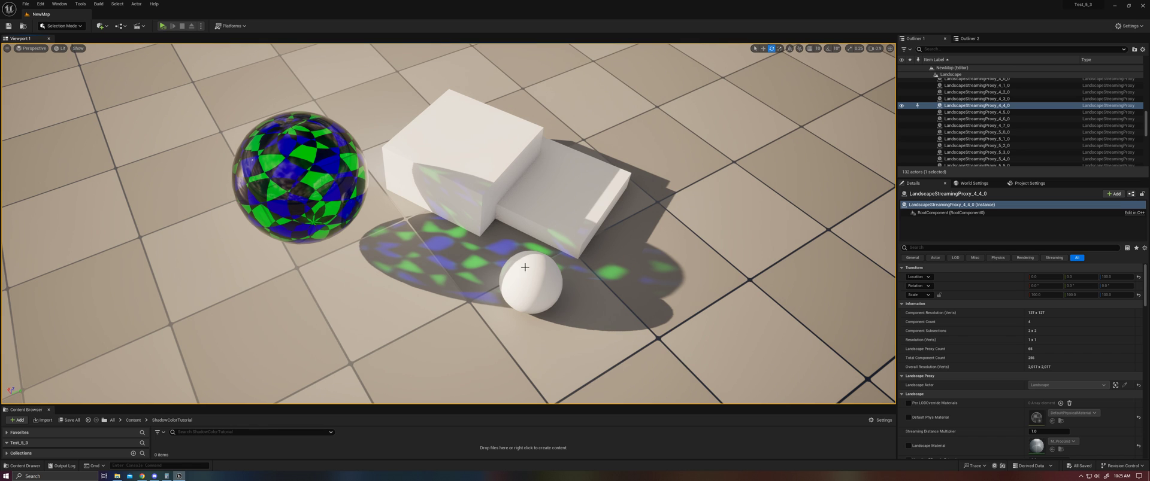
- Add a plane shape on an empty stretch of the tiled floor, away from the existing objects
right_click_drag(525, 269, 496, 303)
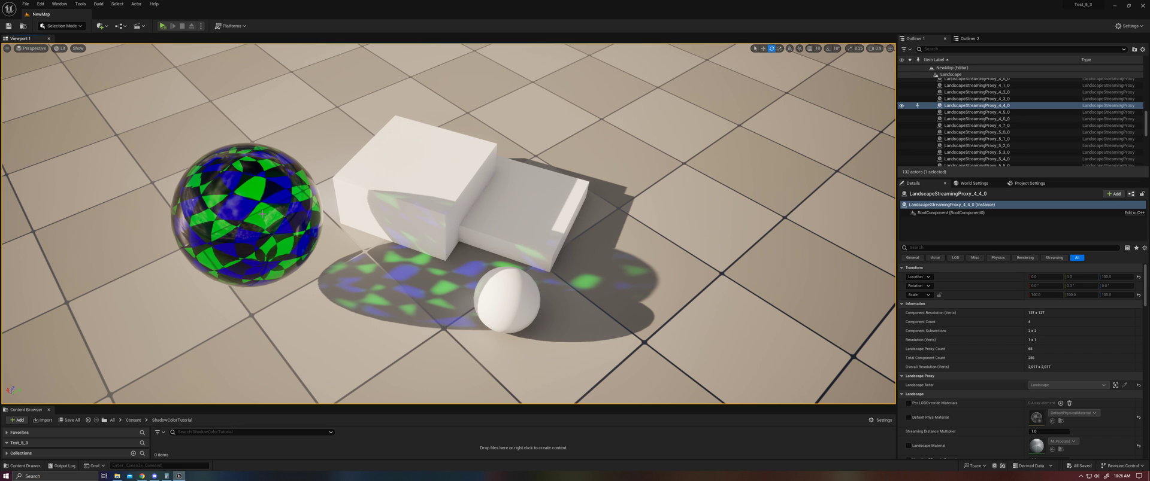
right_click_drag(498, 193, 443, 244)
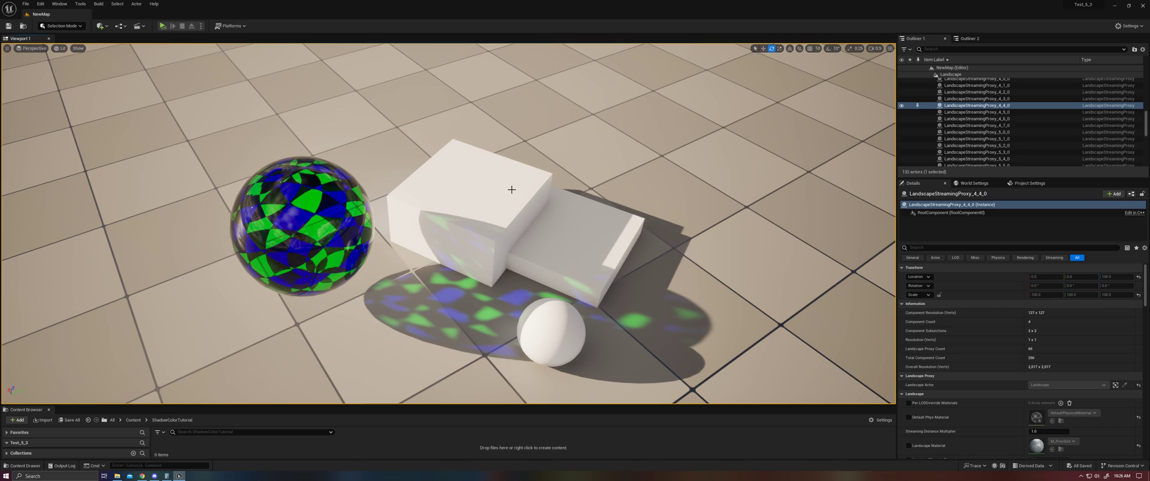
middle_click_drag(512, 188, 532, 143)
right_click_drag(514, 186, 514, 187)
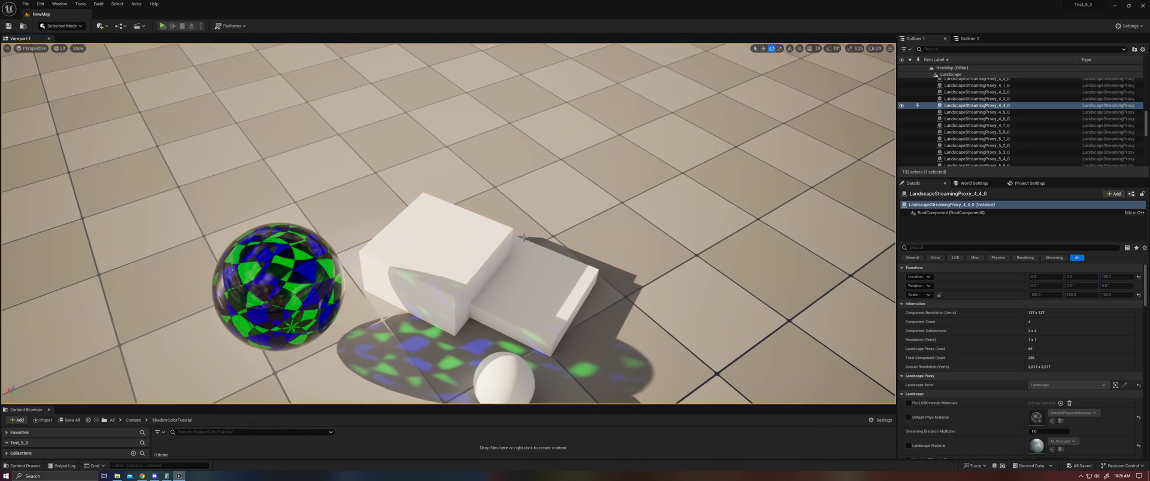
left_click_drag(528, 259, 520, 150)
right_click_drag(505, 308, 493, 329)
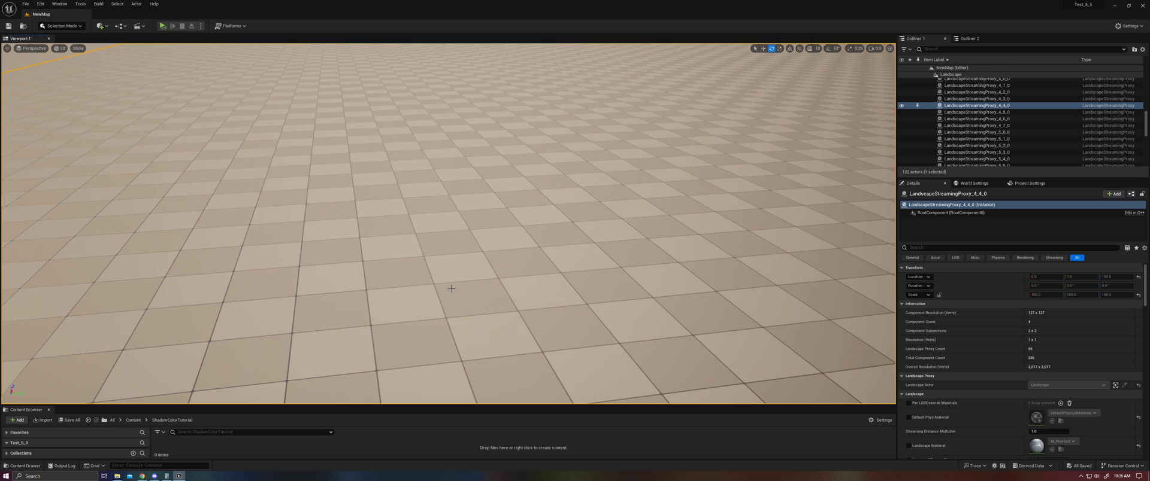
right_click_drag(475, 278, 584, 333)
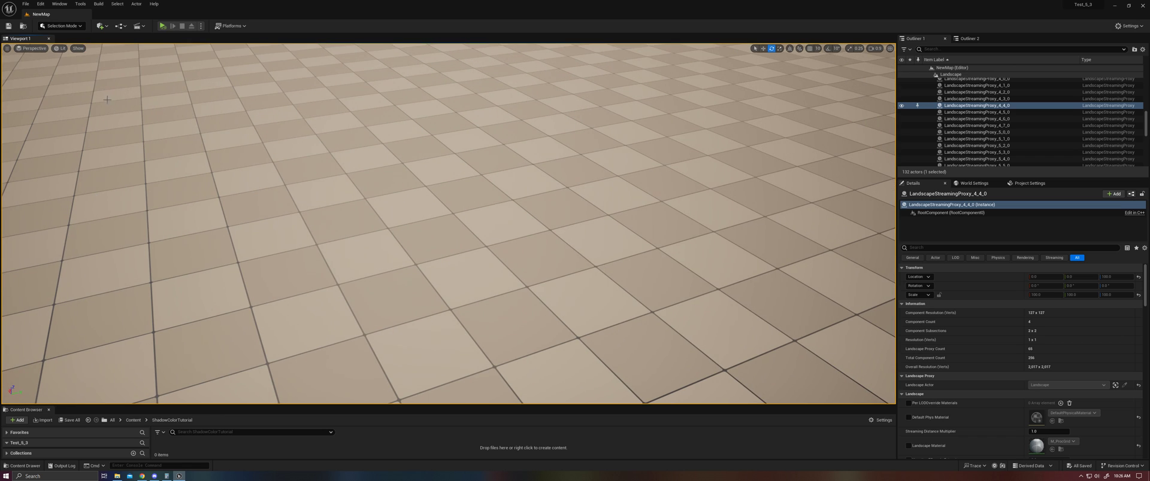
left_click(102, 26)
mouse_move(134, 103)
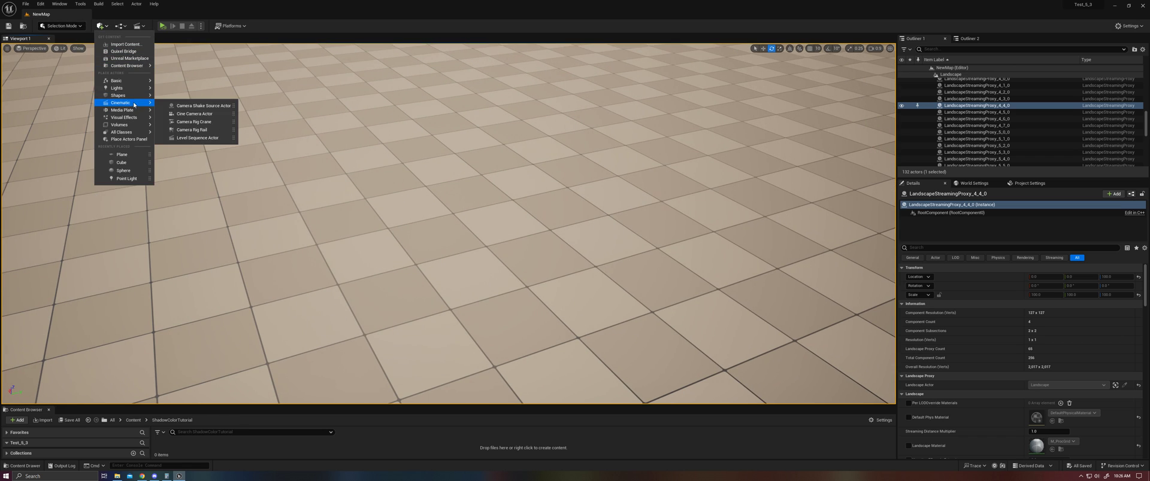
mouse_move(138, 82)
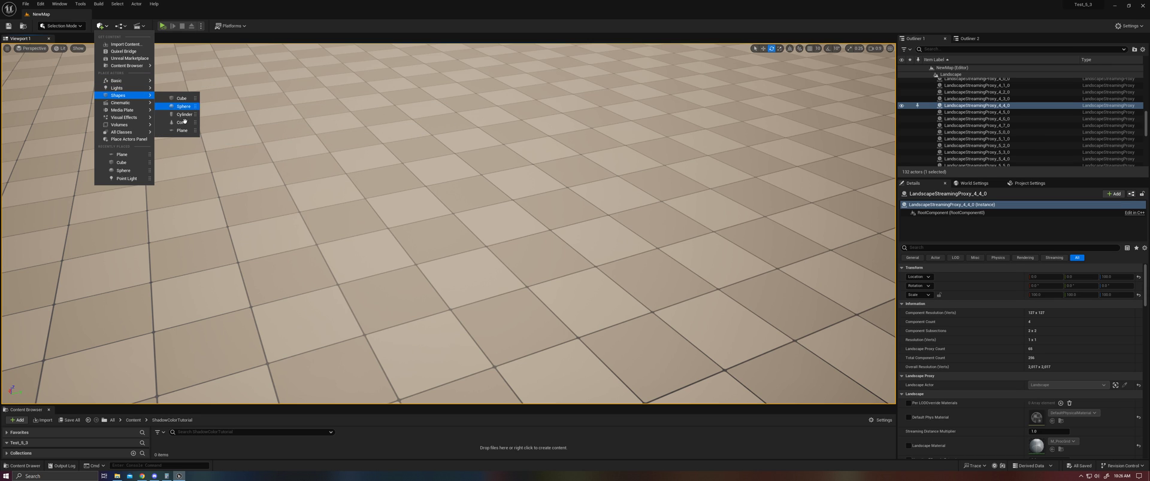
left_click(182, 130)
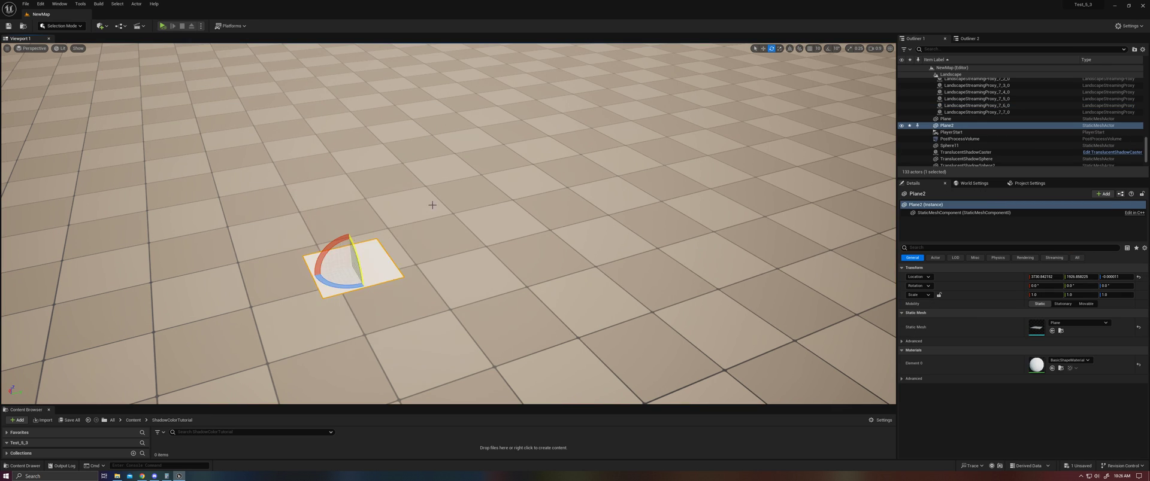
- Raise the new plane above the floor and stand it upright with an X rotation of 90°
key("w")
left_click_drag(352, 249, 379, 162)
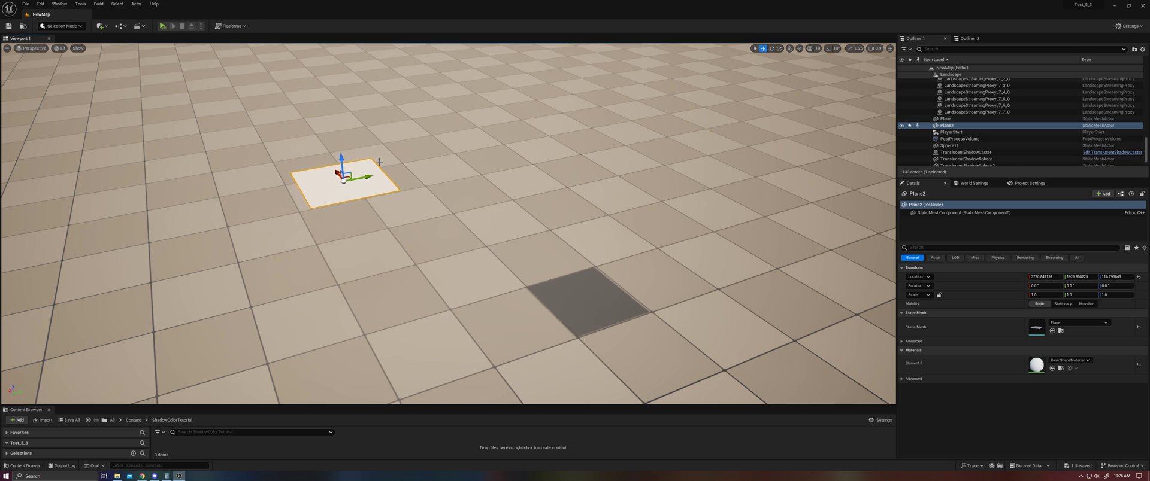
left_click(1039, 286)
type("9")
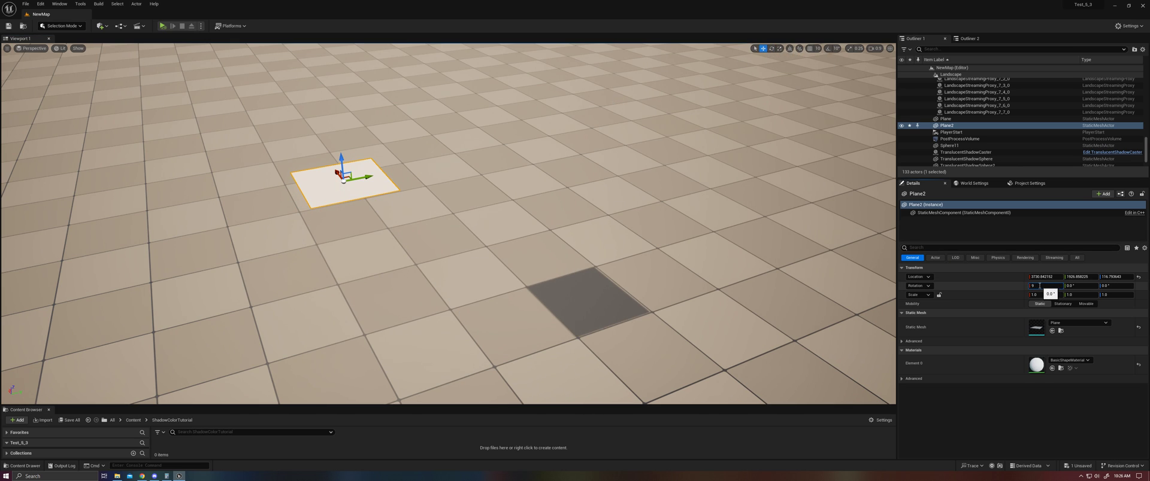
type("0")
key("Return")
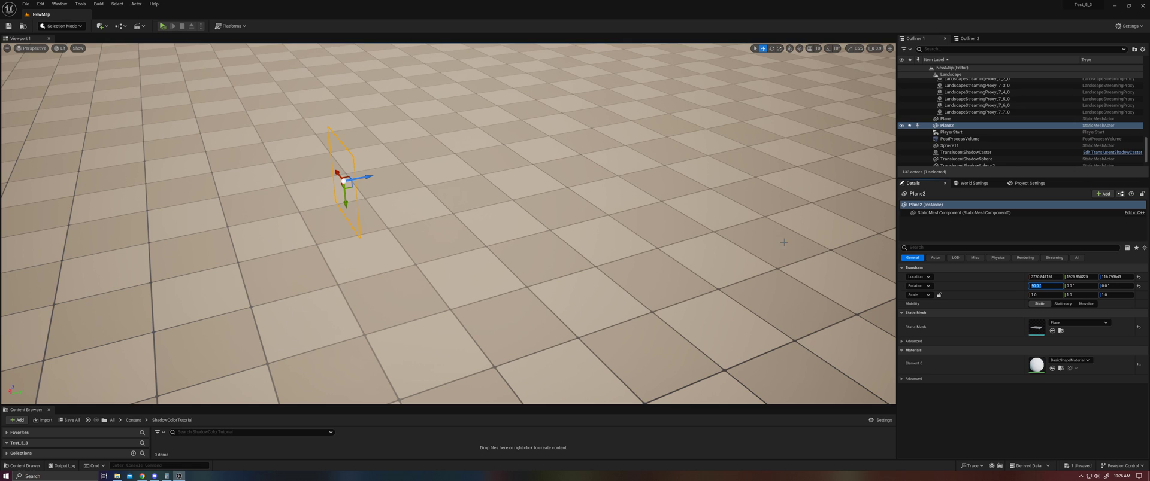
- Lower the upright plane closer to the floor
left_click_drag(679, 246, 670, 192)
mouse_move(657, 242)
right_mouse_down()
mouse_move(605, 240)
mouse_move(622, 269)
mouse_move(657, 242)
right_mouse_up()
left_click_drag(658, 242, 640, 242)
left_click_drag(443, 231, 455, 274)
- Create a new material in the ShadowColorTutorial folder with the default name and apply it to the upright plane
key("ctrl+space")
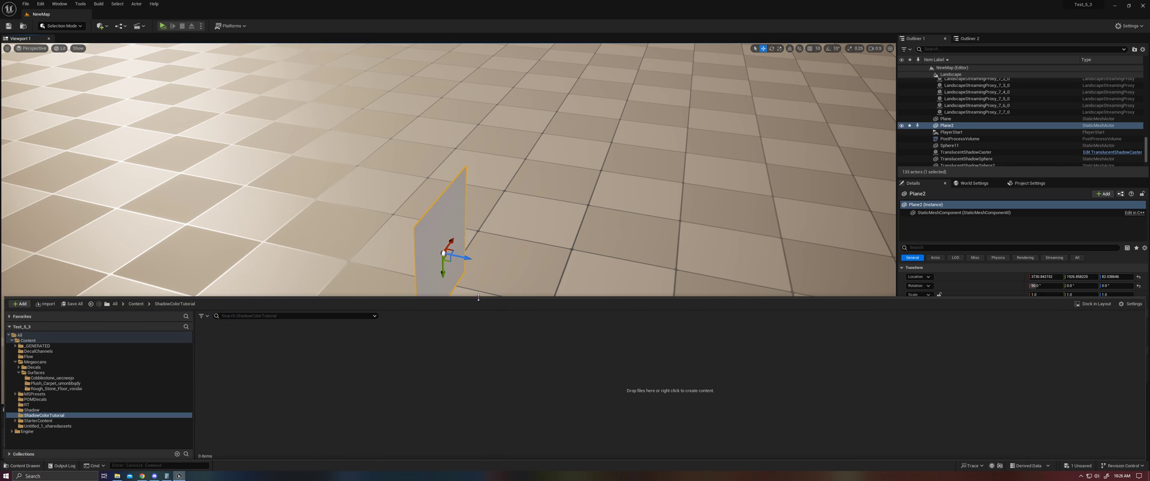
left_click_drag(480, 302, 481, 352)
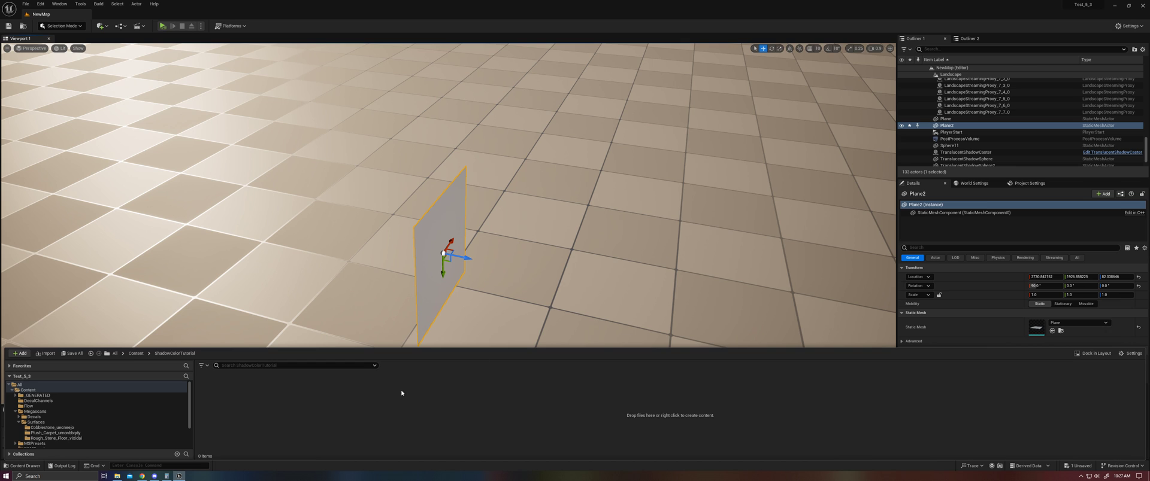
mouse_move(421, 301)
right_mouse_down()
mouse_move(467, 252)
mouse_move(418, 300)
right_mouse_up()
key("ctrl+space")
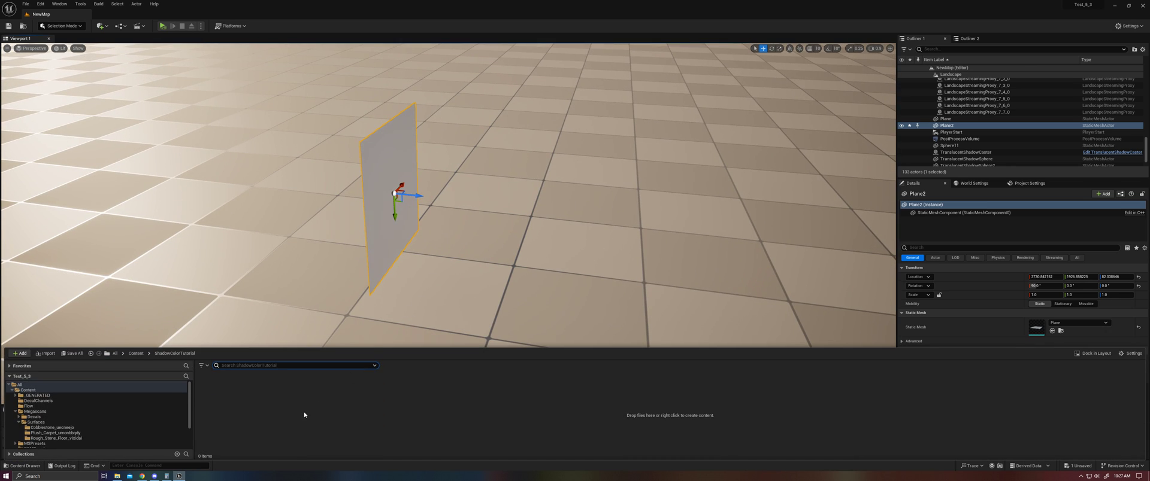
right_click(304, 411)
left_click(367, 247)
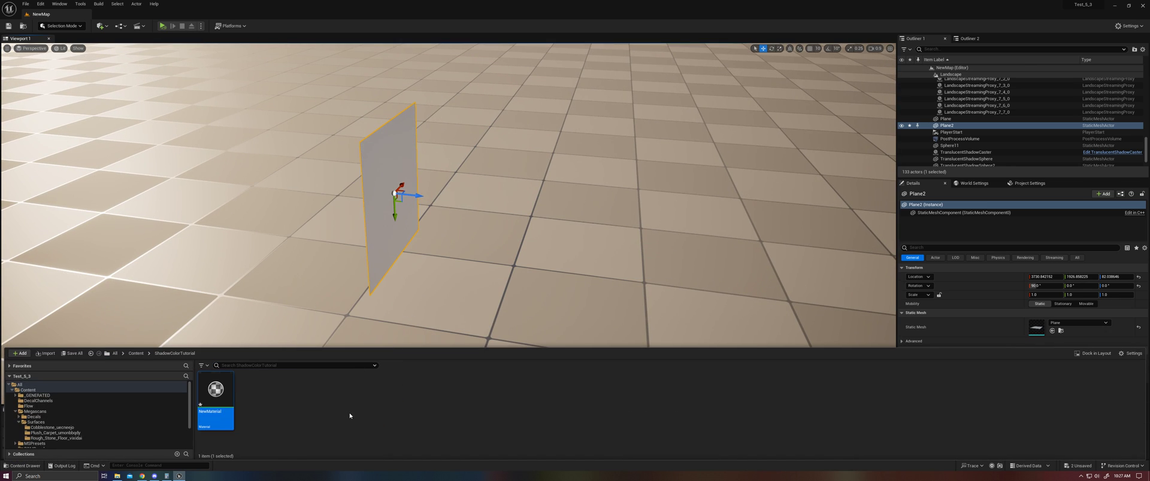
left_click_drag(209, 403, 383, 246)
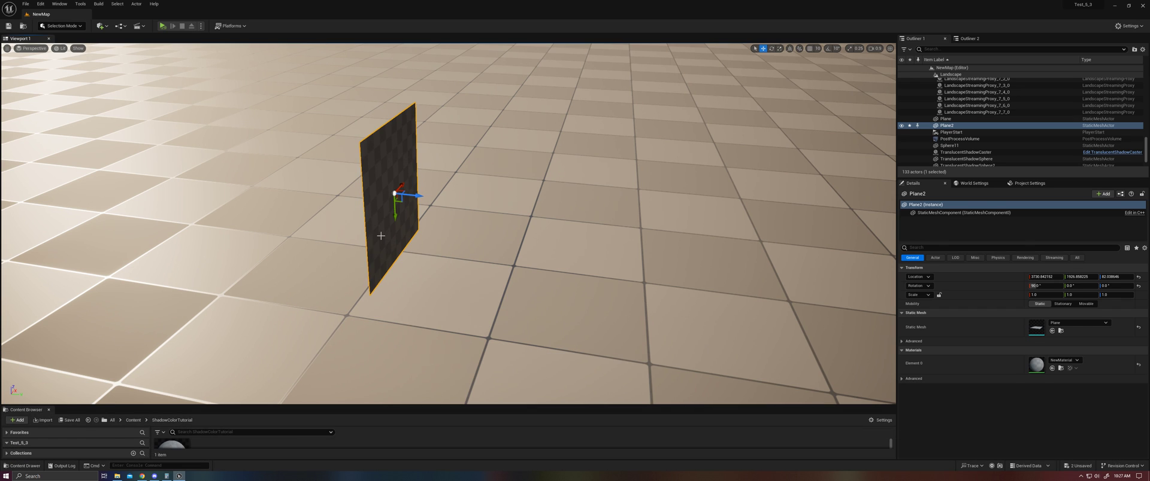
- Open NewMaterial for editing and set its blend mode to Translucent and its shading model to Thin Translucent
double_click(216, 398)
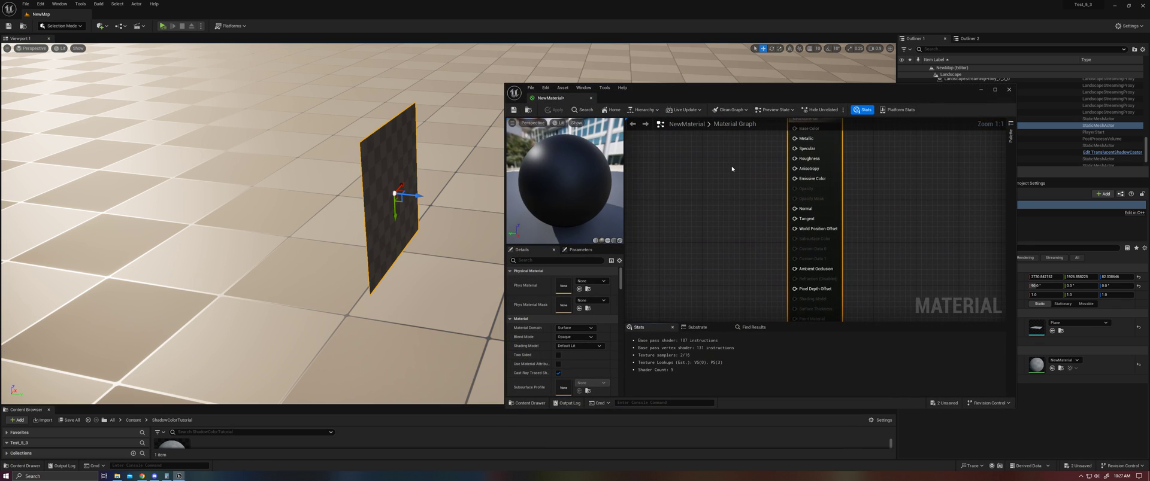
right_click_drag(745, 177, 728, 170)
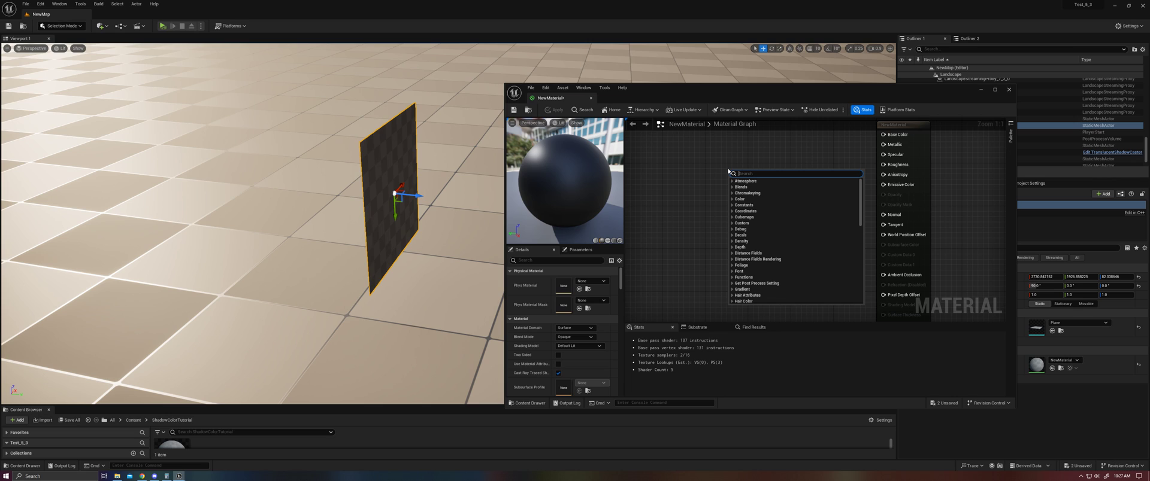
left_click(722, 171)
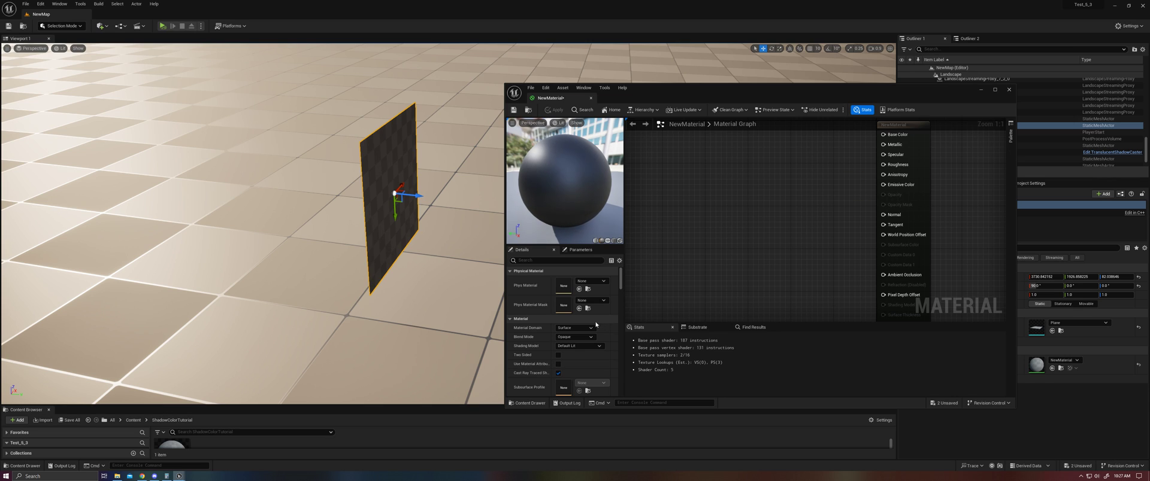
left_click(579, 339)
left_click(578, 337)
left_click(574, 358)
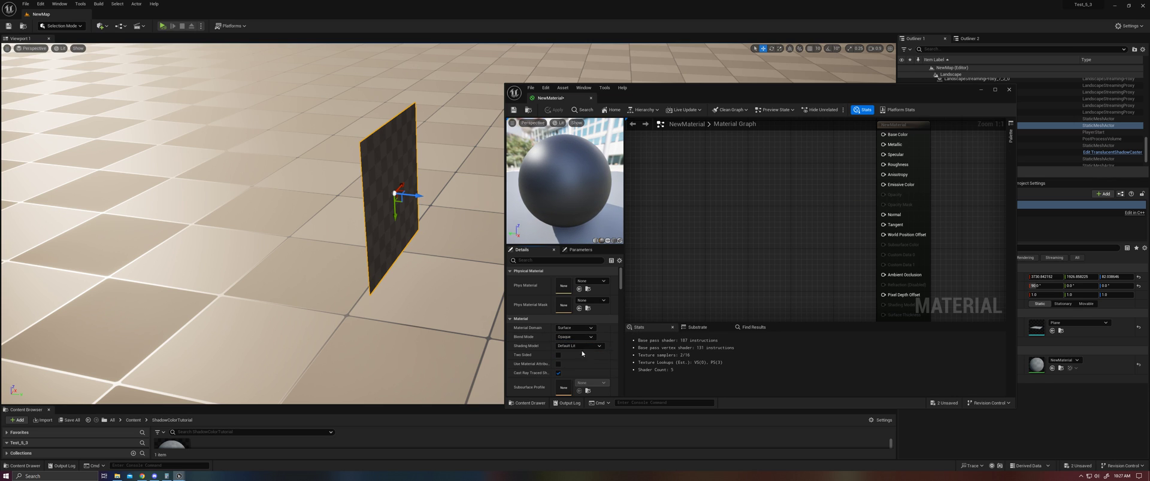
left_click(580, 346)
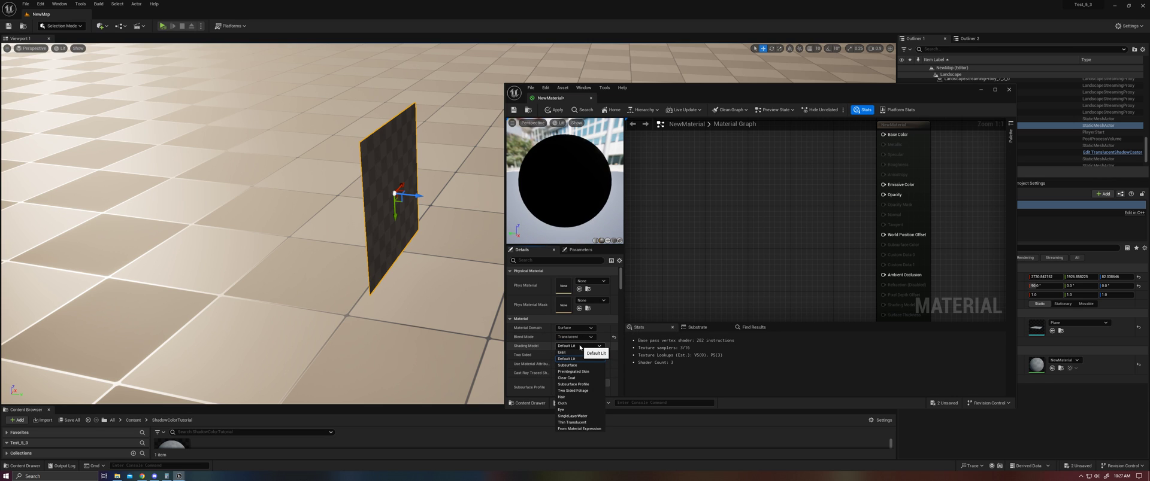
left_click(572, 422)
- Set the material's translucency lighting mode to Surface ForwardShading
left_click(559, 260)
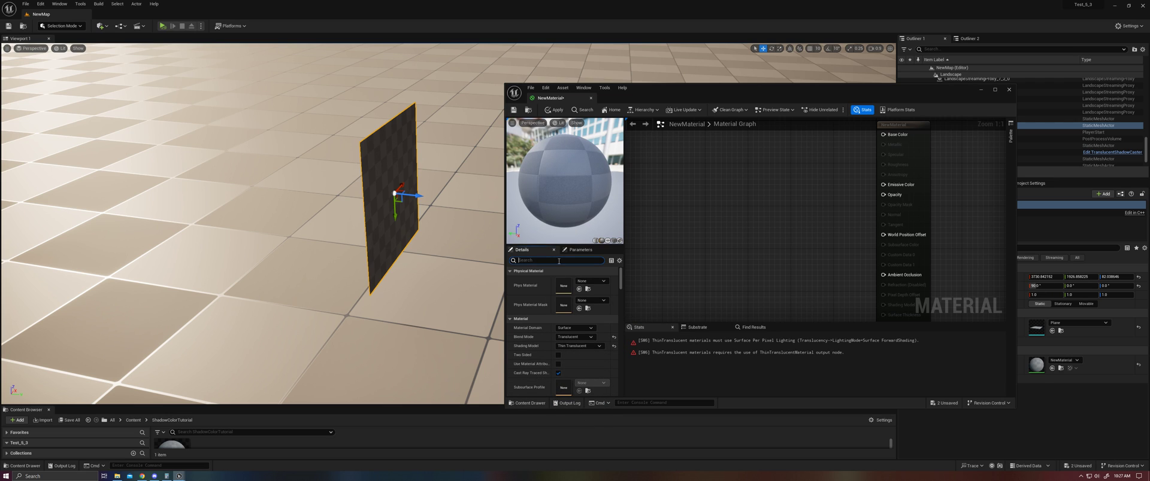
type("trans")
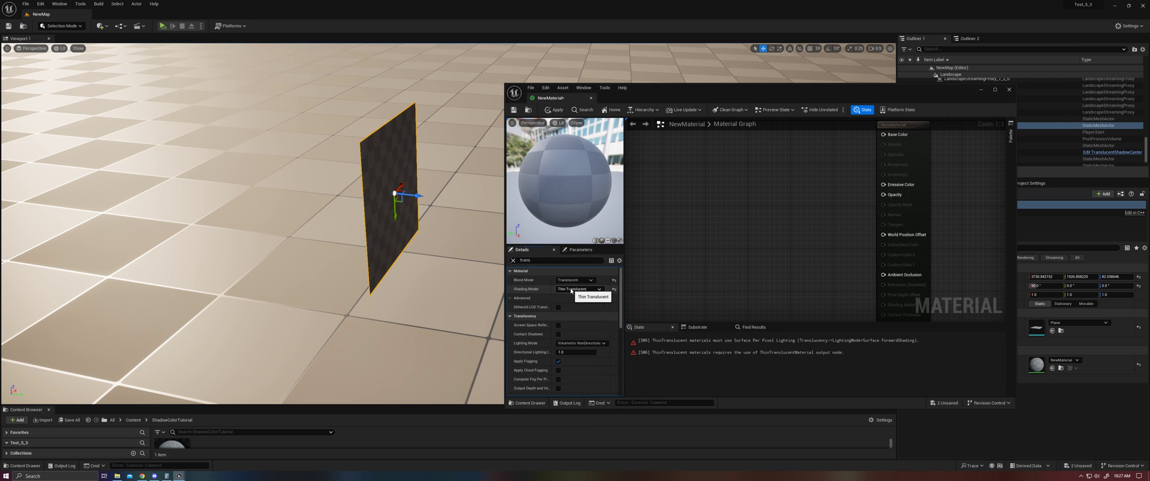
left_click(580, 343)
left_click(578, 381)
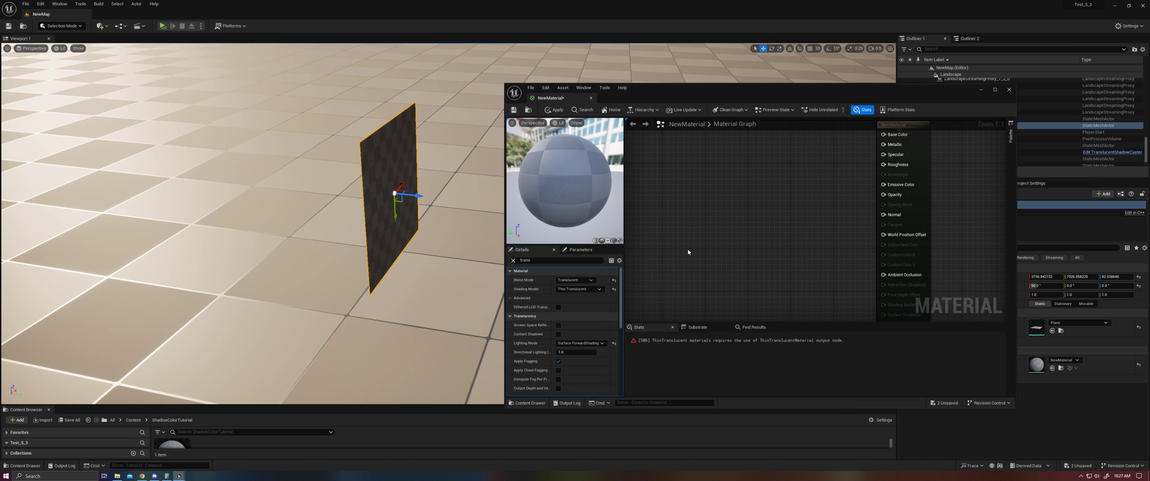
- Add a Thin Translucent Material output node to the graph and place it just above the main material node
right_click_drag(687, 249, 651, 181)
right_click(701, 241)
type("trans")
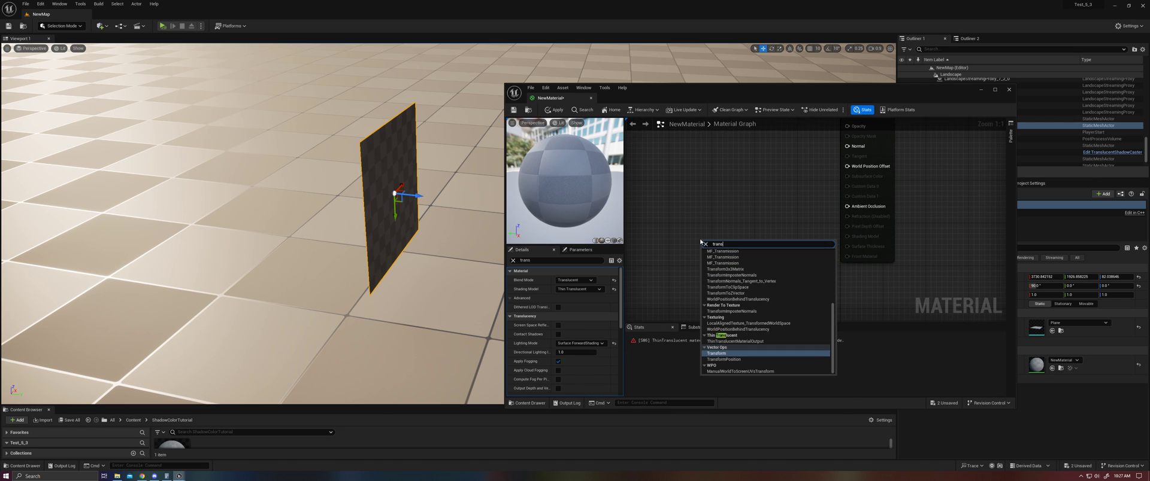
right_click(692, 228)
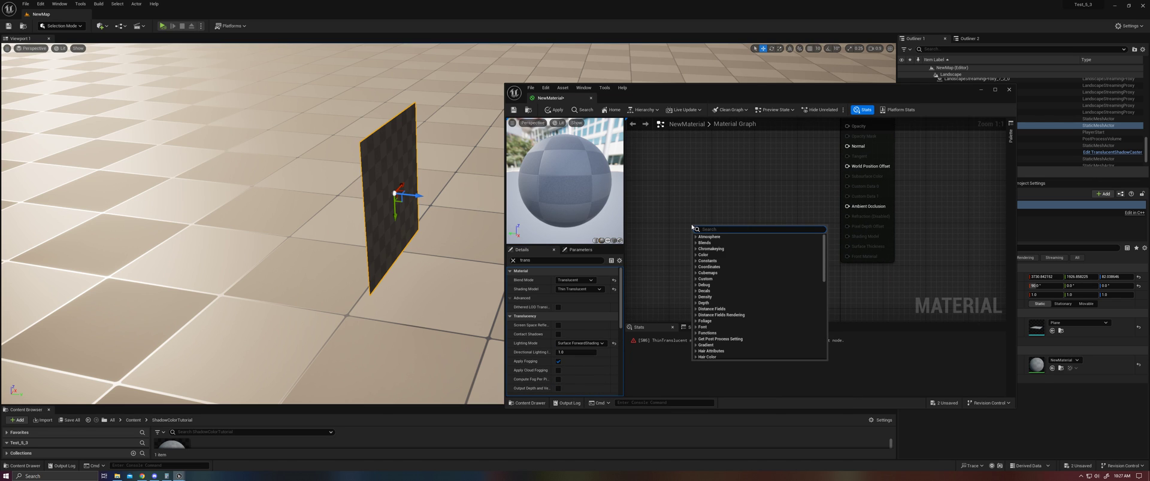
type("thin tr")
left_click(730, 247)
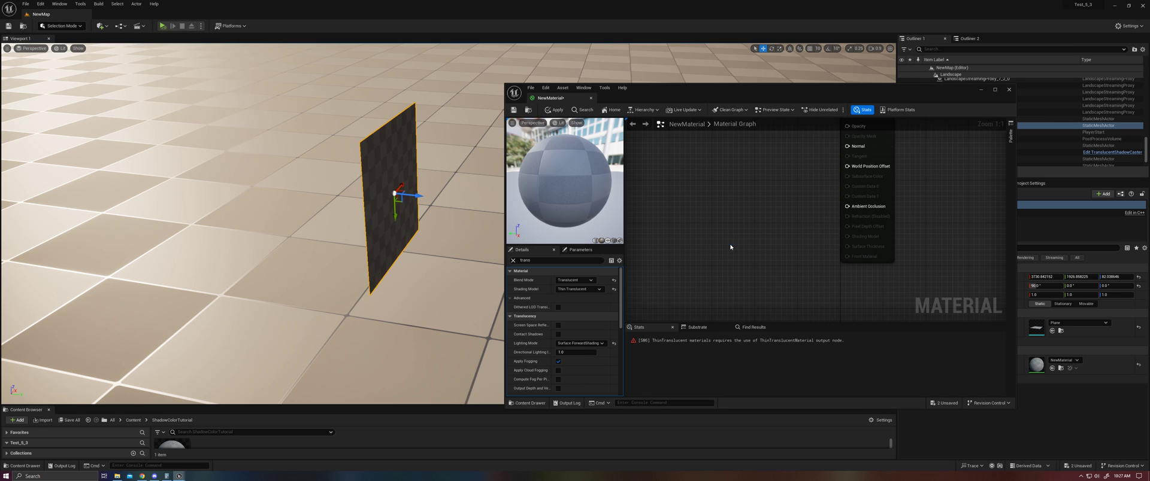
left_click_drag(729, 231, 757, 201)
scroll(790, 246, "down", 3)
right_click_drag(756, 201, 753, 246)
left_click_drag(763, 232, 841, 150)
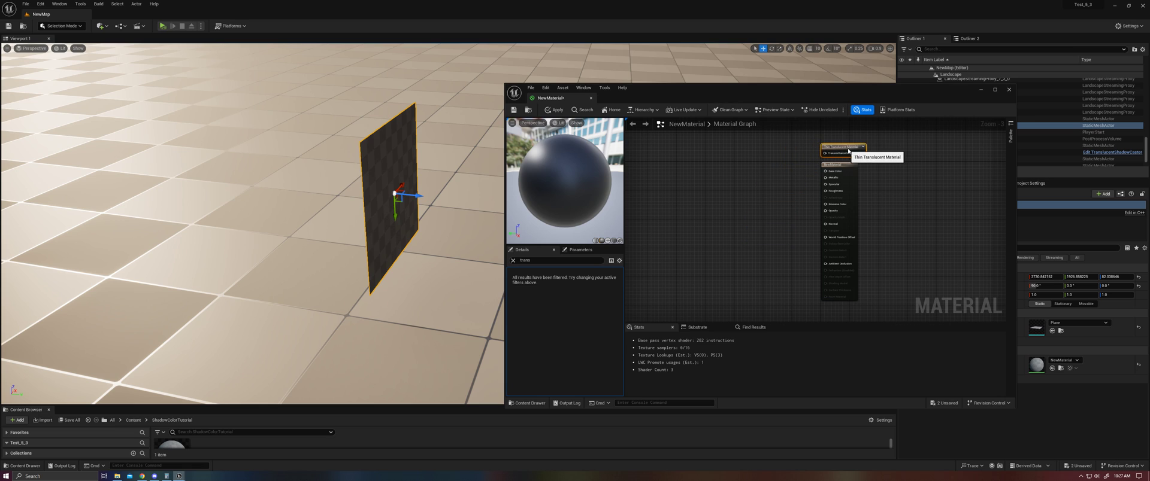
- Add a constant colour vector node and connect it to the Thin Translucent node's transmittance colour and the material's Base Color
left_click(685, 200)
left_click_drag(729, 204, 781, 220)
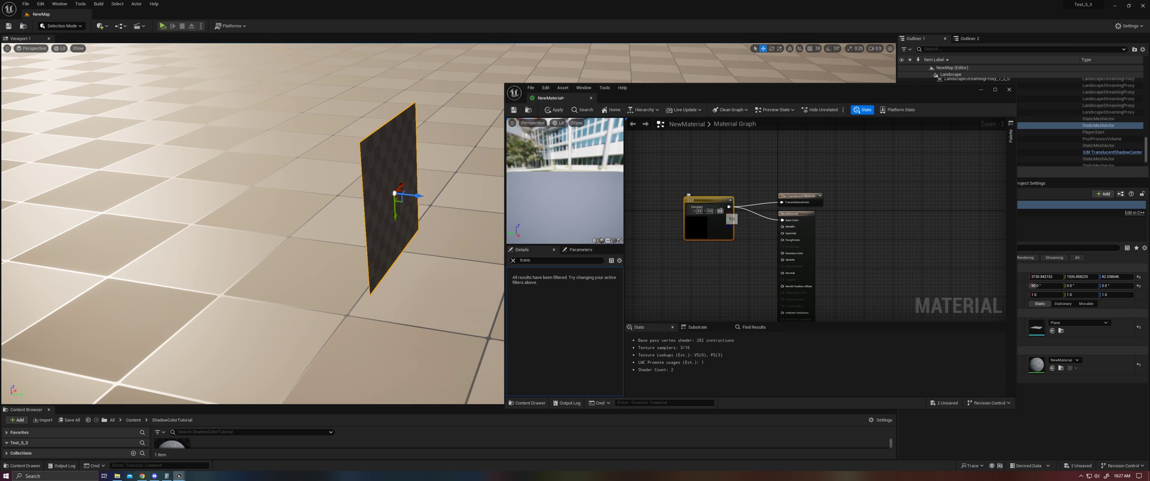
- Set the constant colour's blue channel to 1 for pure blue and apply the material changes
type("1")
left_click(714, 250)
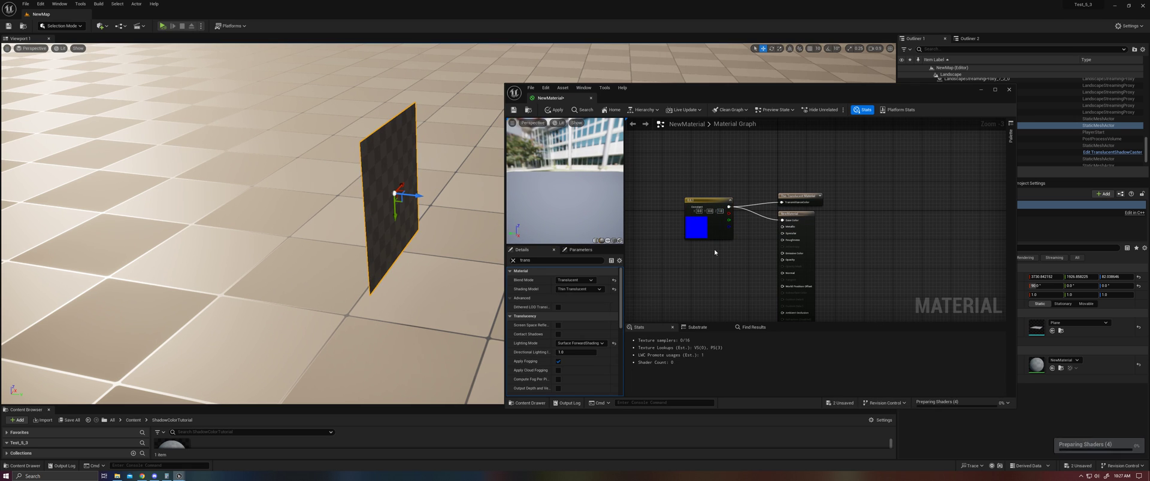
left_click(548, 110)
- Add a scalar constant node with value 0.0, connect it to the material's Roughness and Opacity, and apply the changes
right_click_drag(702, 260, 695, 201)
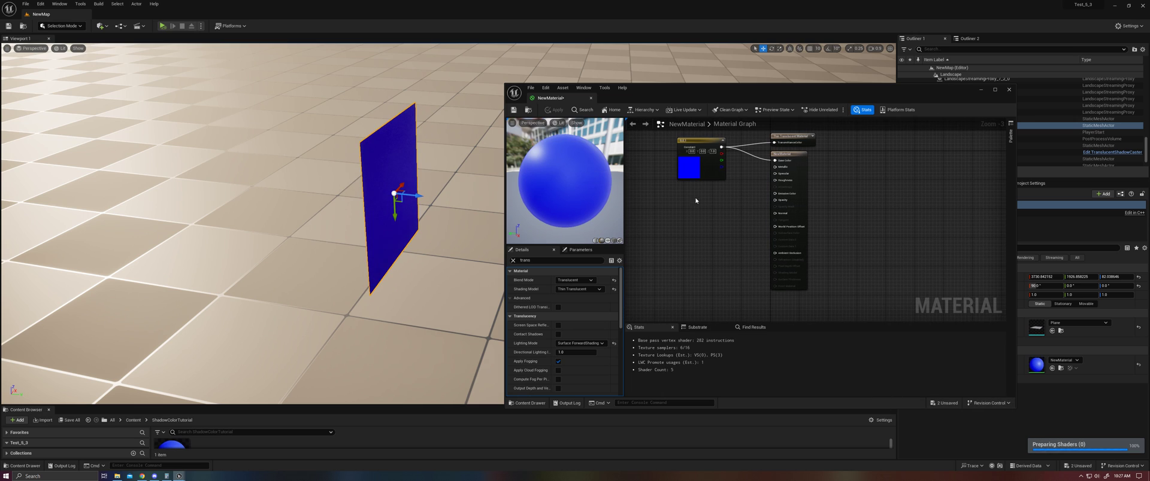
key("1")
left_click(695, 197)
scroll(698, 200, "up", 2)
left_click_drag(717, 204, 786, 201)
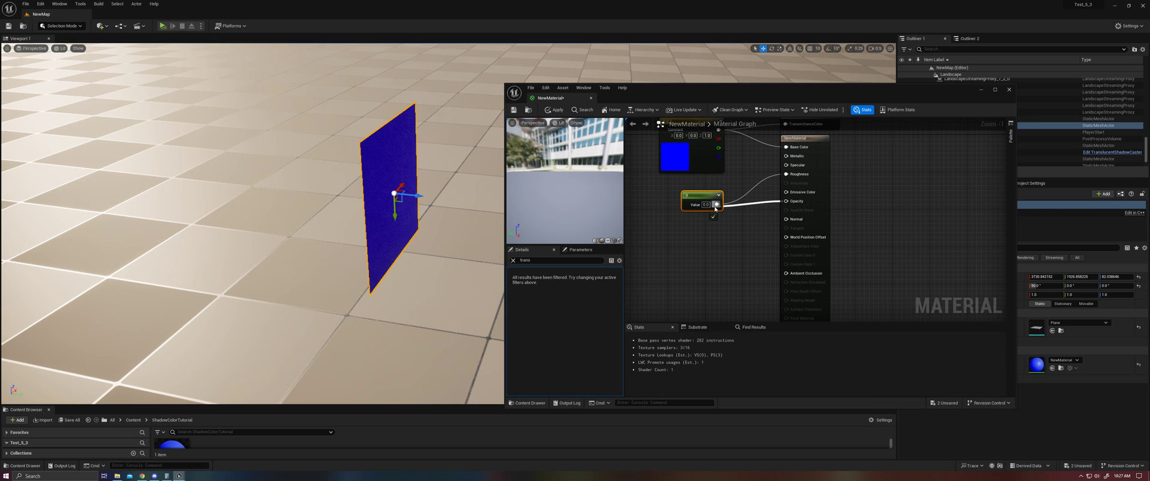
left_click(554, 110)
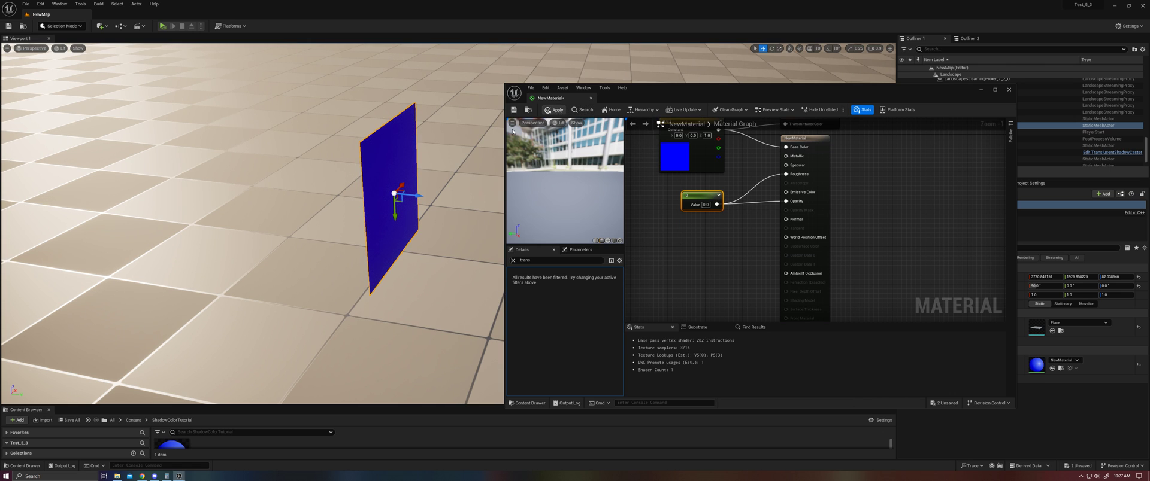
- Clear the material details filter, enable Two Sided for the material, and apply the change
right_click_drag(359, 227, 287, 186)
left_click_drag(287, 186, 383, 201, "alt")
left_click(652, 257)
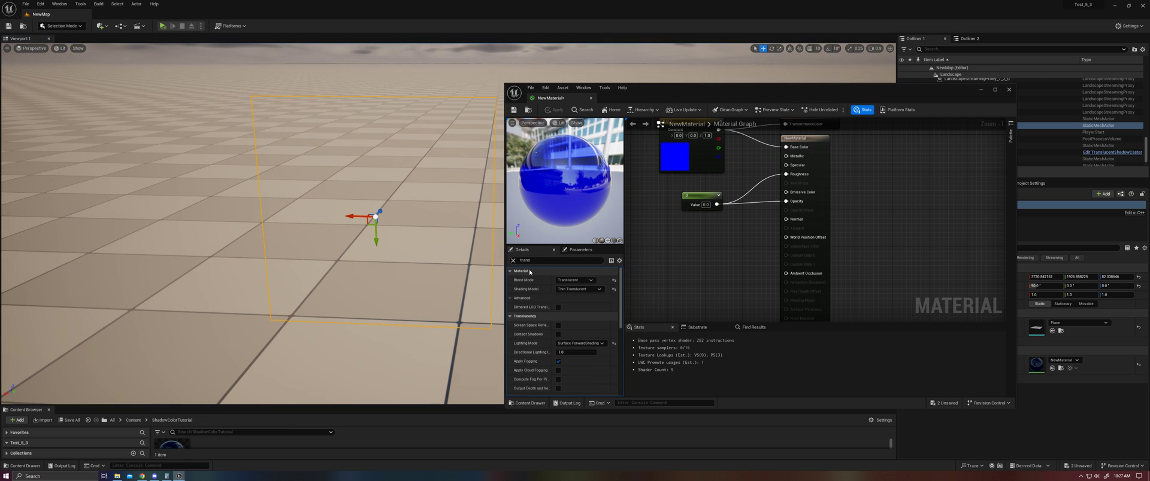
left_click(512, 261)
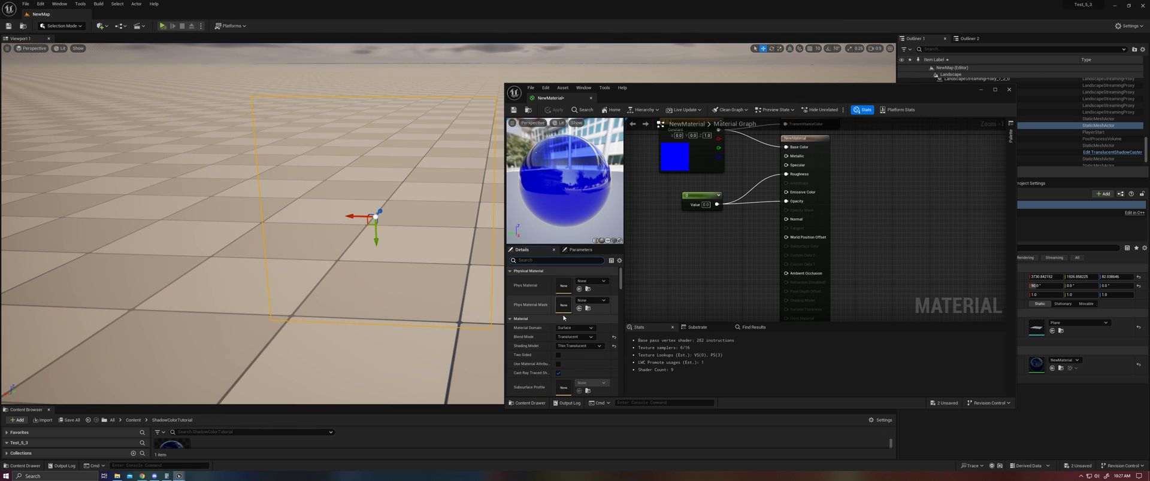
left_click(558, 355)
left_click(554, 110)
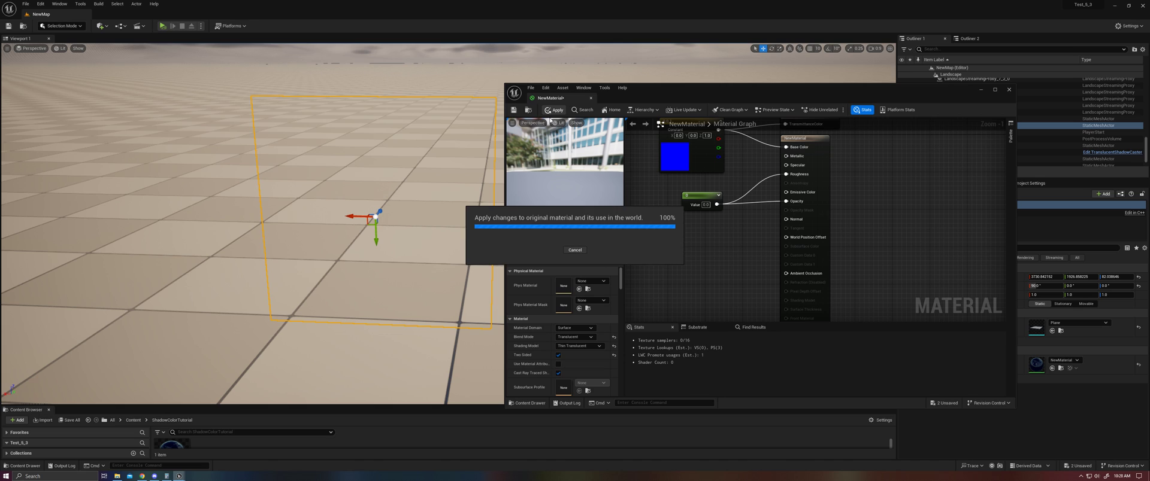
- Inspect both sides of the plane, move the material editor clear of it, and switch the level viewport to Path Tracing
left_click_drag(460, 258, 335, 270, "alt")
right_click_drag(335, 270, 359, 318)
left_click_drag(383, 267, 359, 270, "alt")
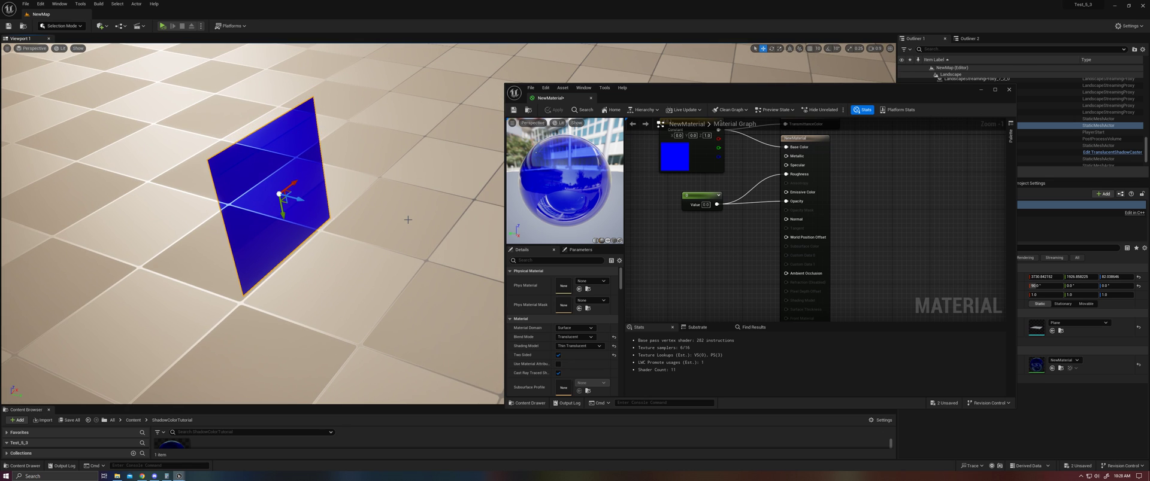
middle_click_drag(408, 220, 342, 218)
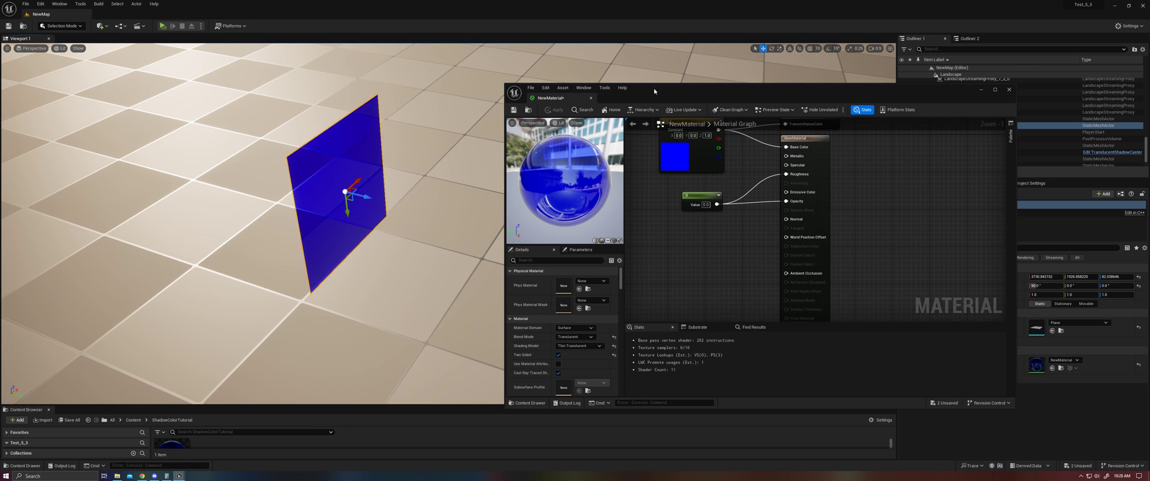
left_click_drag(654, 91, 769, 98)
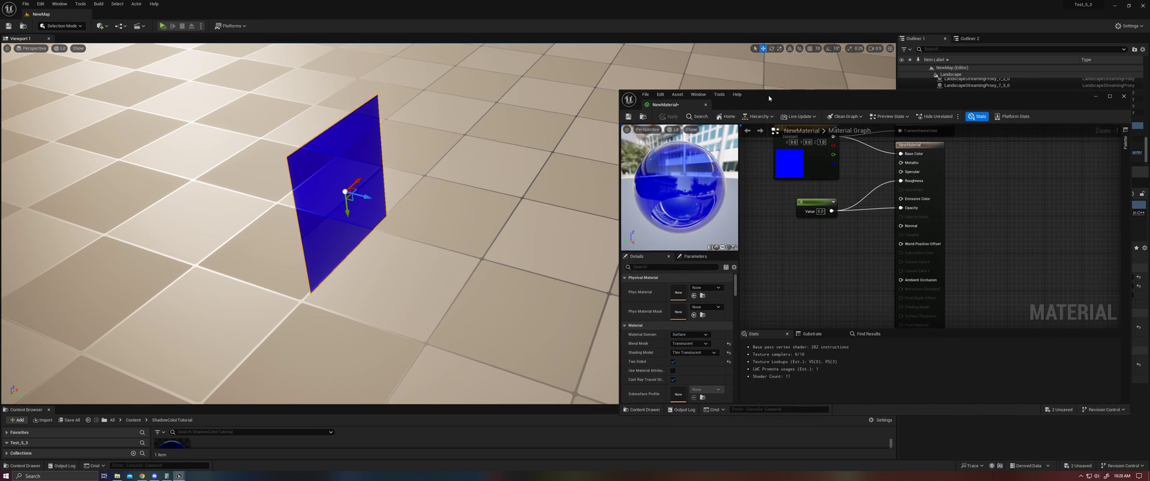
left_click(59, 51)
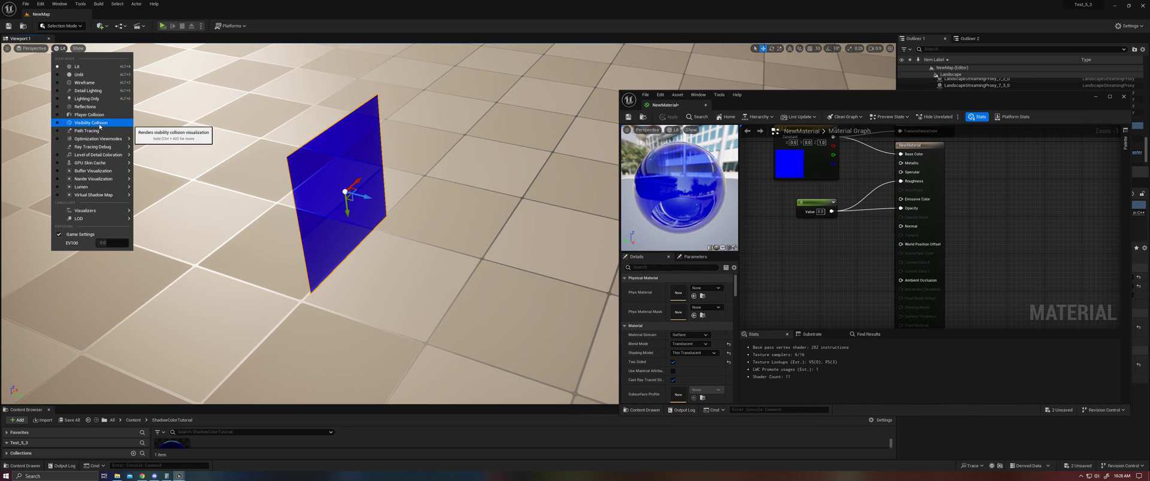
left_click(162, 160)
- Lower the glass plane closer to the floor and examine its path-traced shadow
scroll(425, 256, "down", 4)
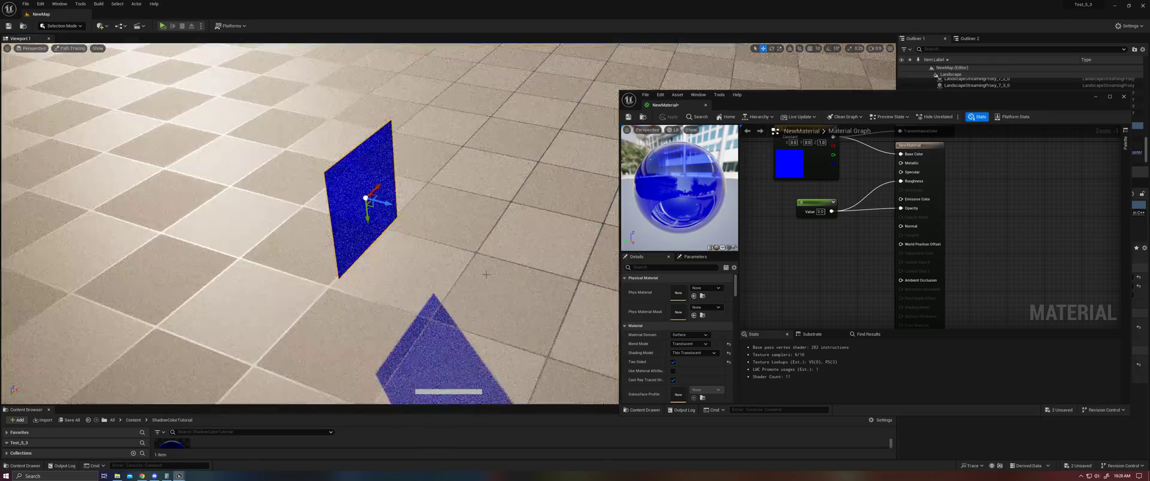
right_click_drag(424, 256, 443, 293)
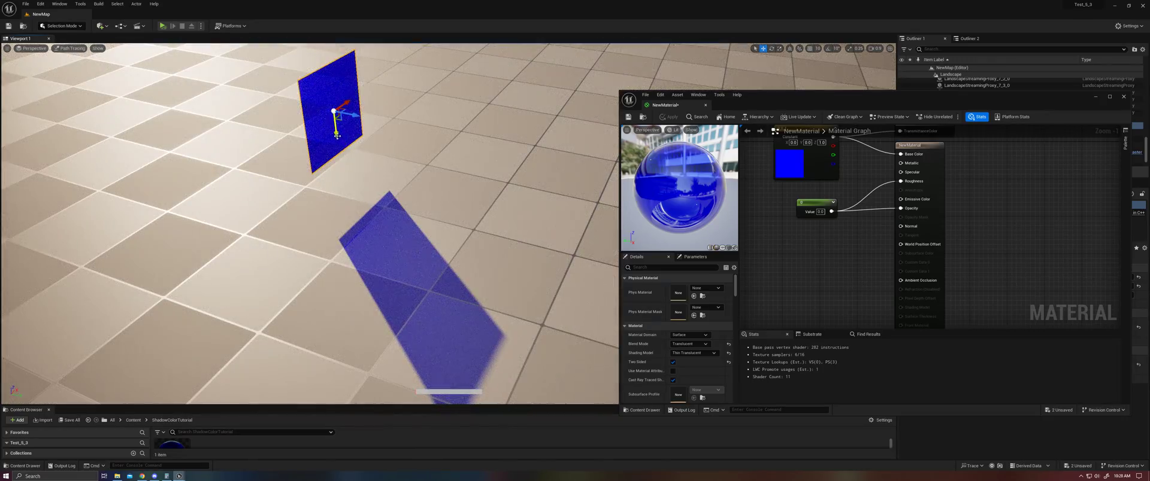
left_click_drag(337, 136, 344, 158)
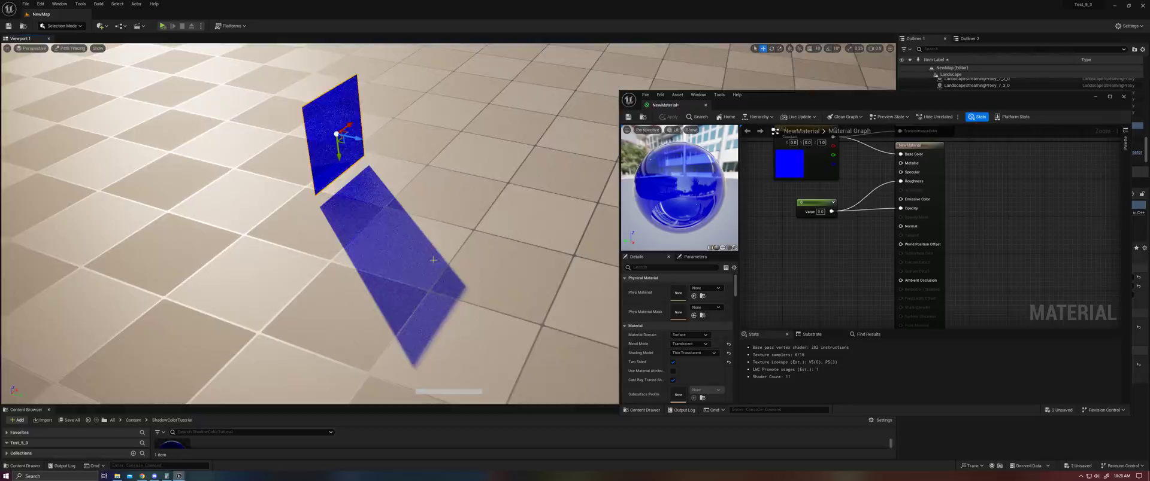
mouse_move(434, 260)
right_mouse_down()
mouse_move(413, 267)
mouse_move(427, 228)
mouse_move(467, 323)
right_mouse_up()
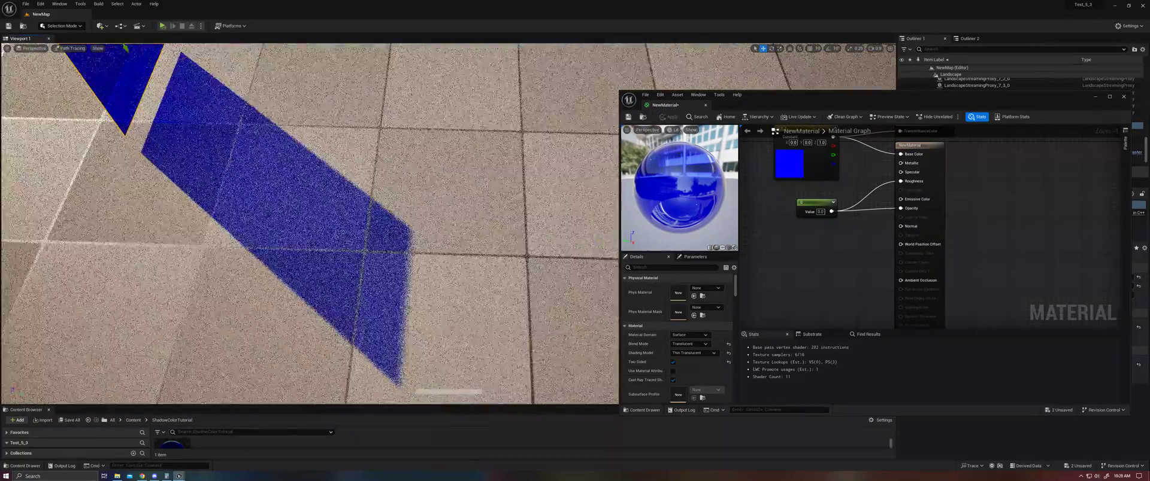
mouse_move(434, 278)
right_mouse_down()
mouse_move(399, 275)
mouse_move(396, 221)
mouse_move(473, 354)
mouse_move(435, 353)
right_mouse_up()
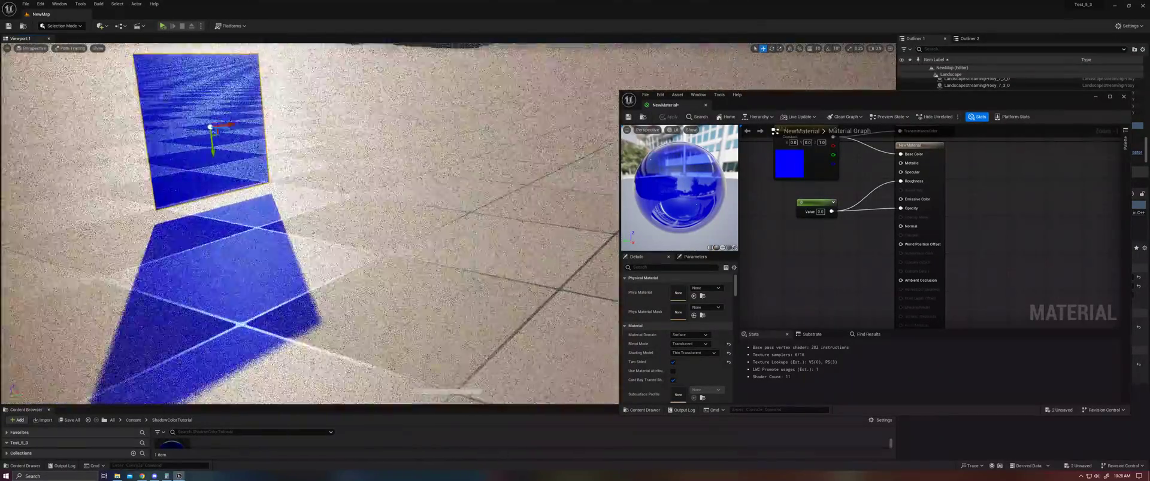
left_click_drag(287, 221, 402, 252, "alt")
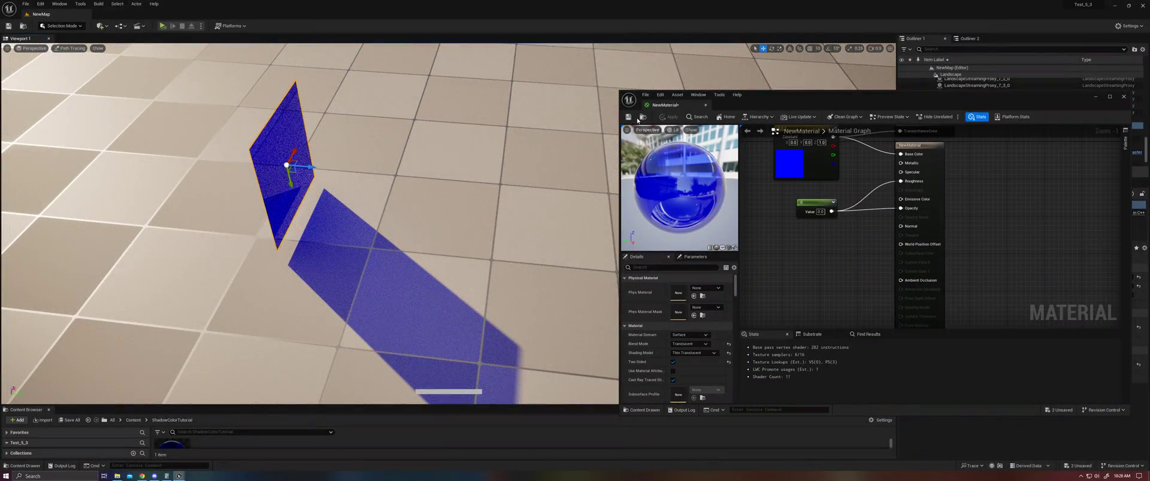
- Save the material and switch the level viewport back to Lit mode
left_click(627, 117)
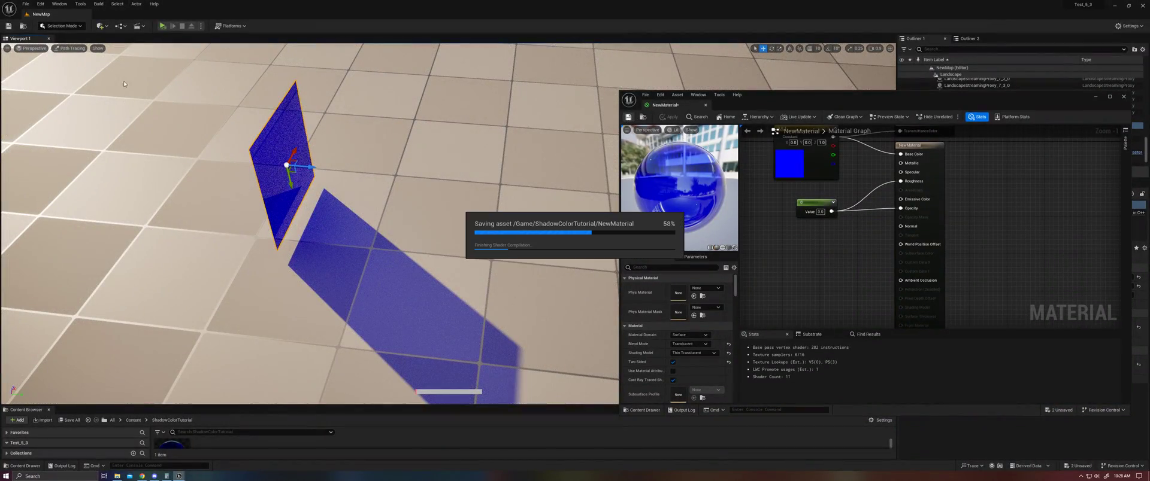
left_click(71, 48)
left_click(71, 67)
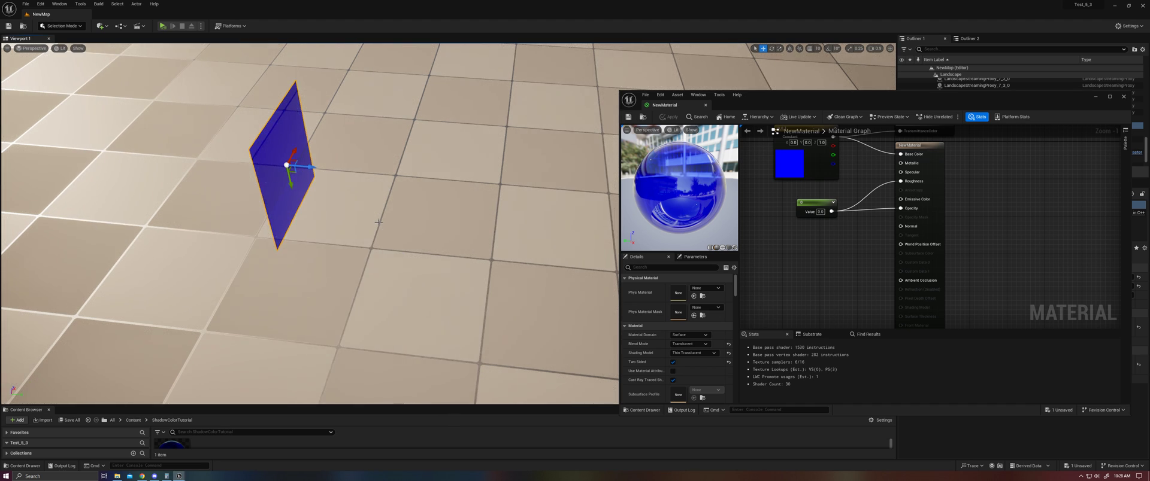
right_click_drag(378, 222, 346, 190)
right_click_drag(384, 225, 383, 235)
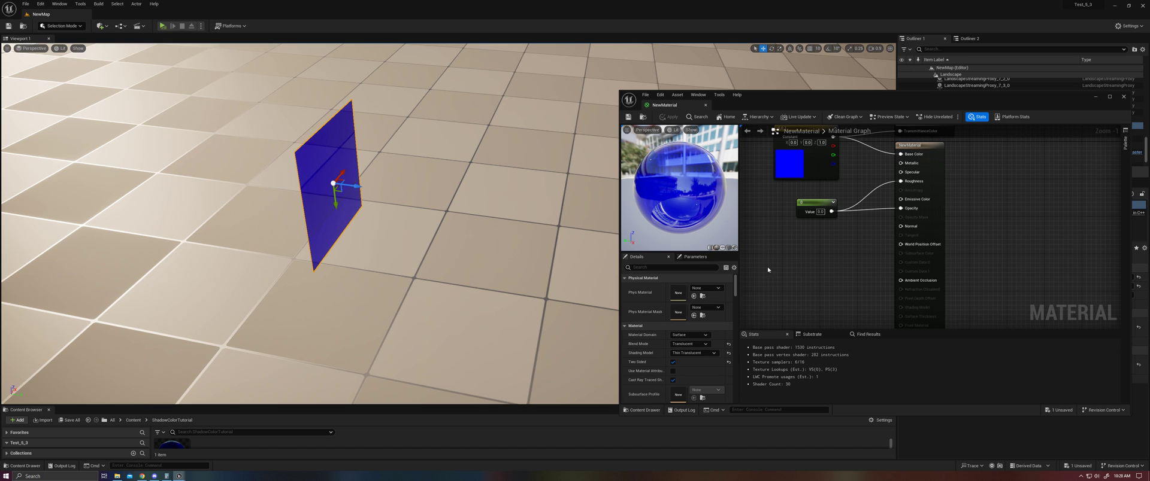
- Create a Blueprint Class with Actor as its parent in the ShadowColorTutorial folder and name it BP_ColoredShadow
key("ctrl+space")
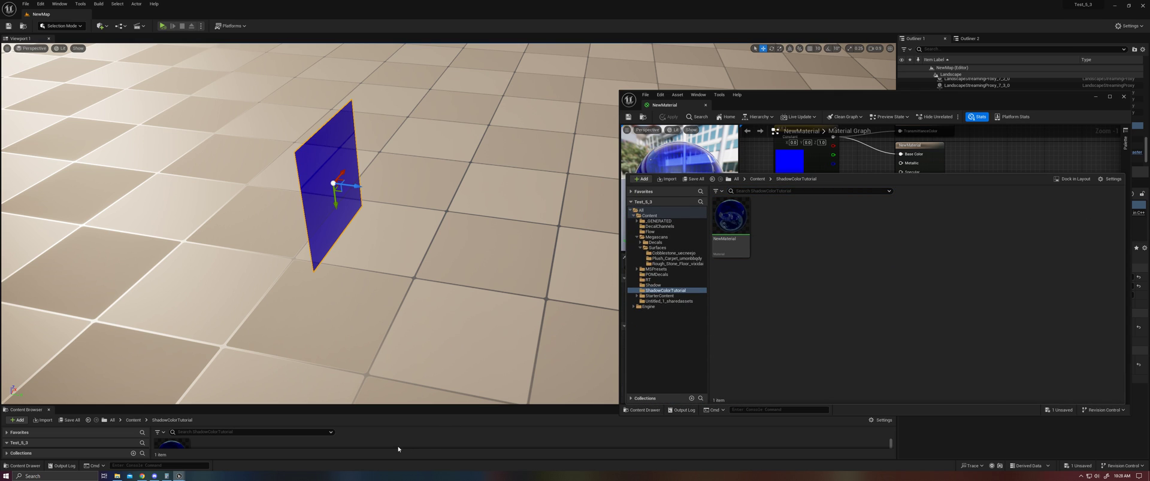
left_click(398, 449)
key("ctrl+space")
right_click(296, 411)
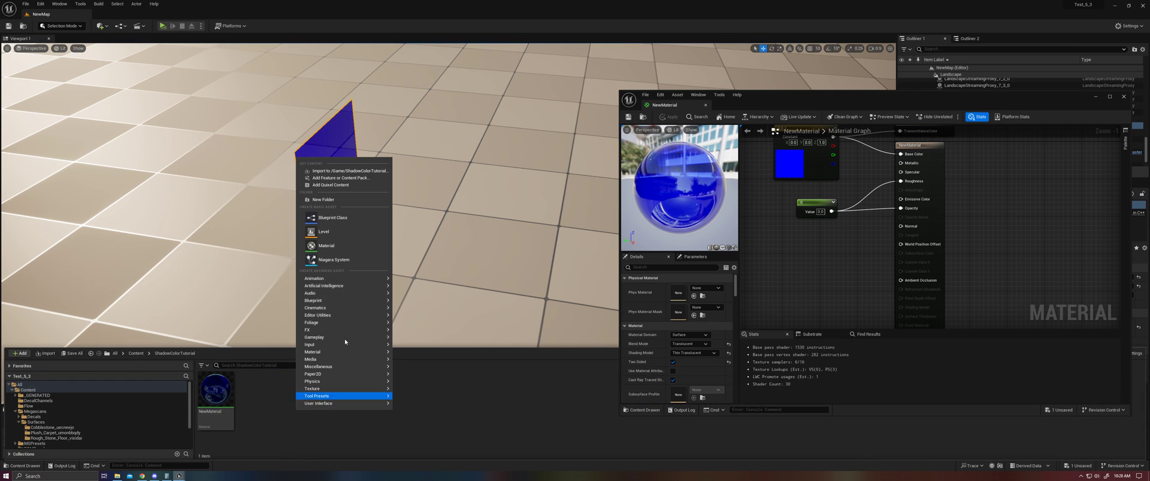
left_click(345, 219)
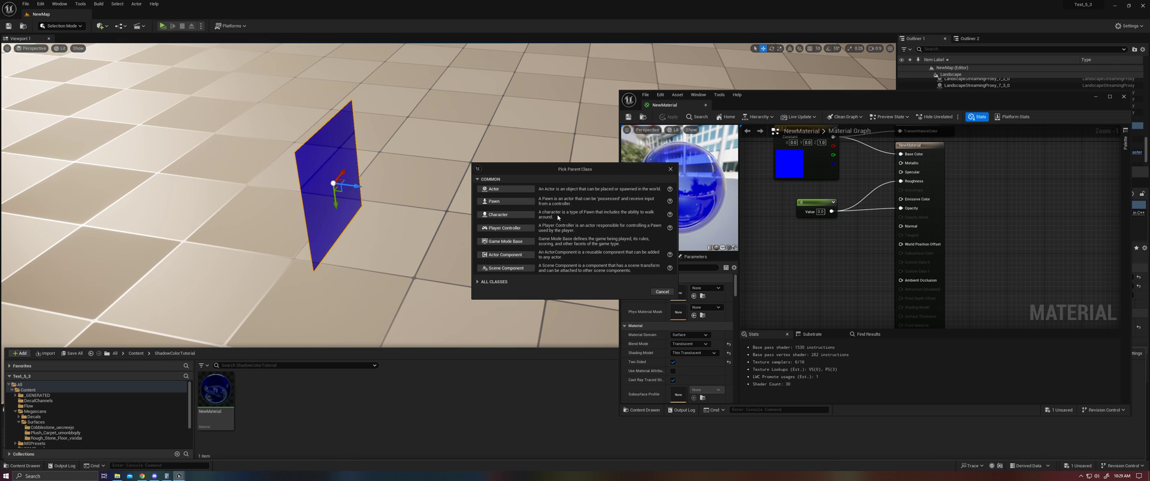
left_click(498, 190)
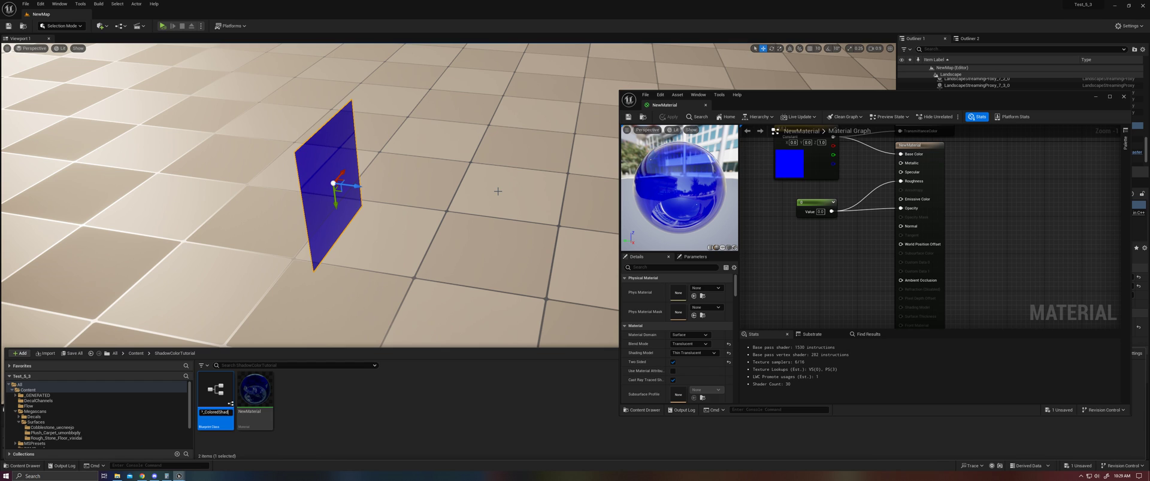
key("Return")
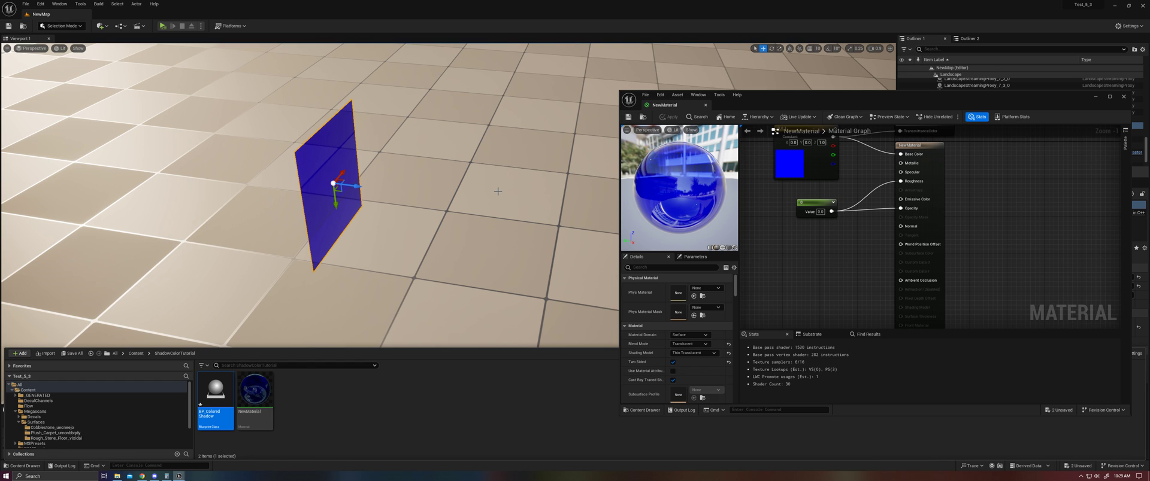
- Rename the NewMaterial asset to M_ColoredGlass
right_click(258, 413)
left_click(303, 277)
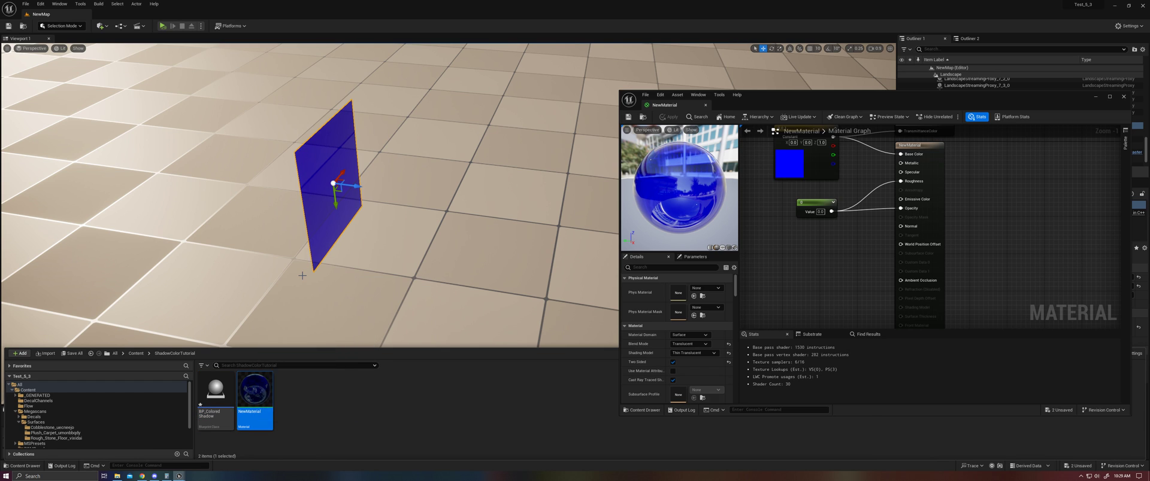
key("ctrl+space")
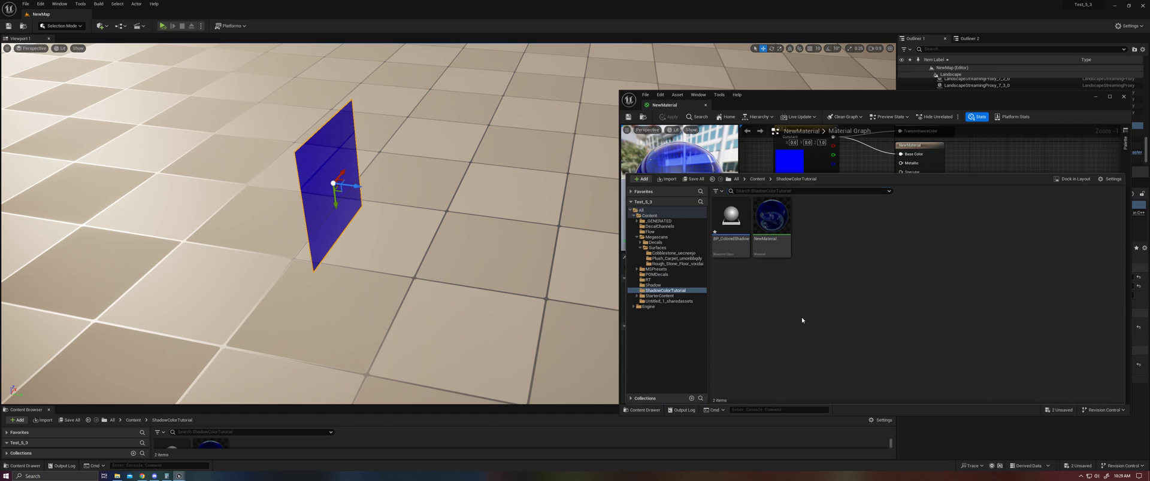
right_click(778, 240)
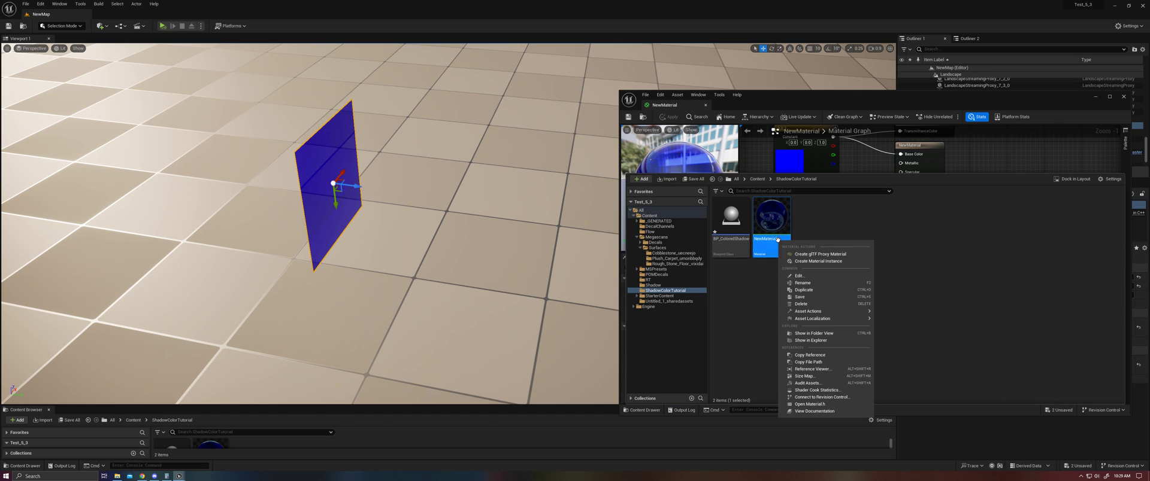
left_click(811, 282)
type("M_")
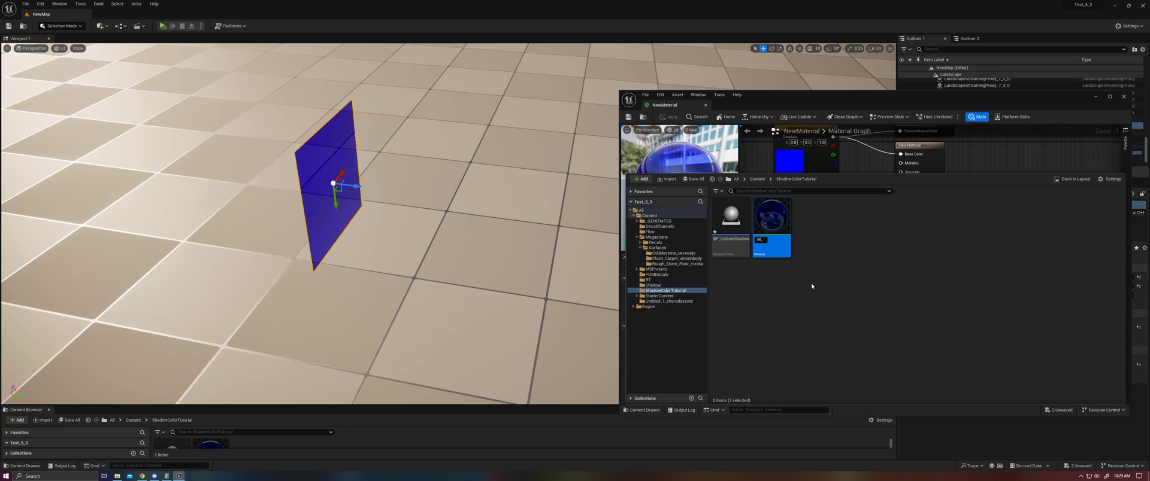
type("ColoredGlass")
key("Return")
- Open the BP_ColoredShadow blueprint and add a SceneCaptureComponent2D to it
left_click(726, 225)
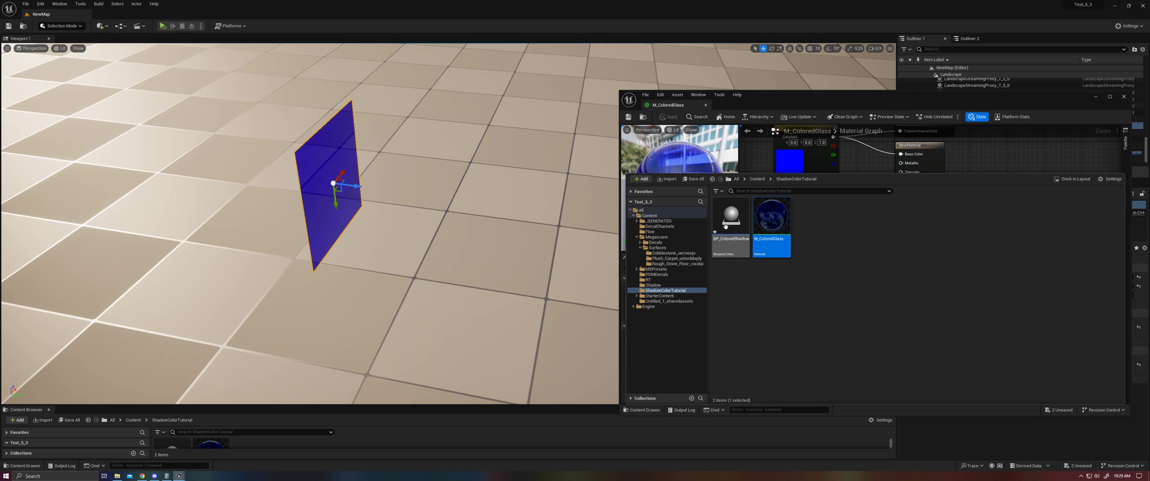
double_click(726, 225)
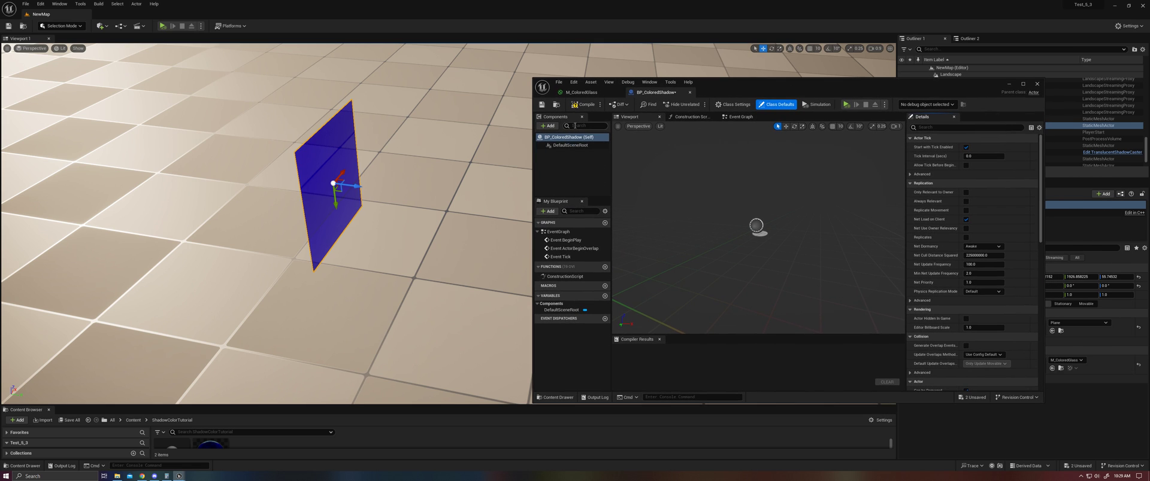
left_click(545, 126)
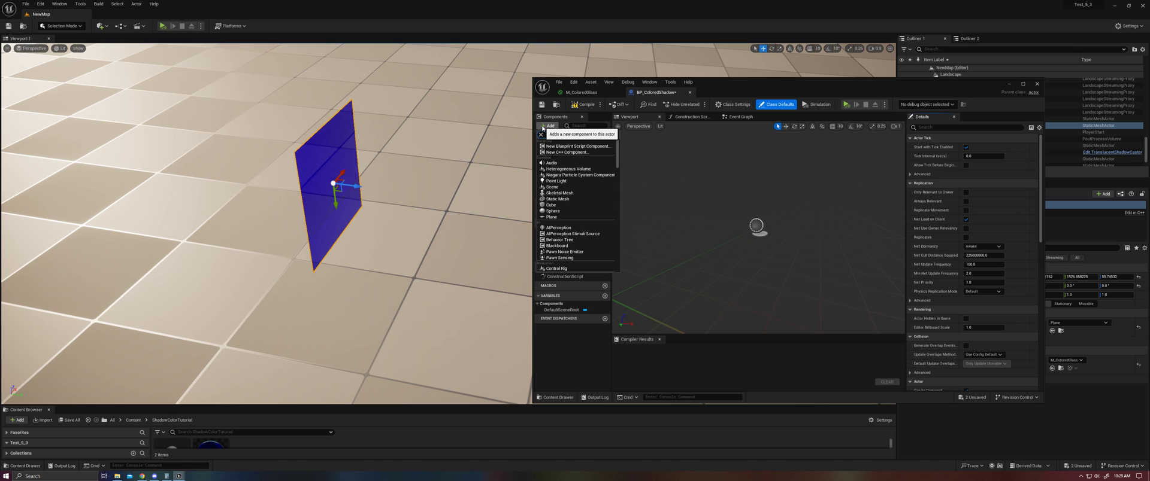
type("scene")
left_click(578, 146)
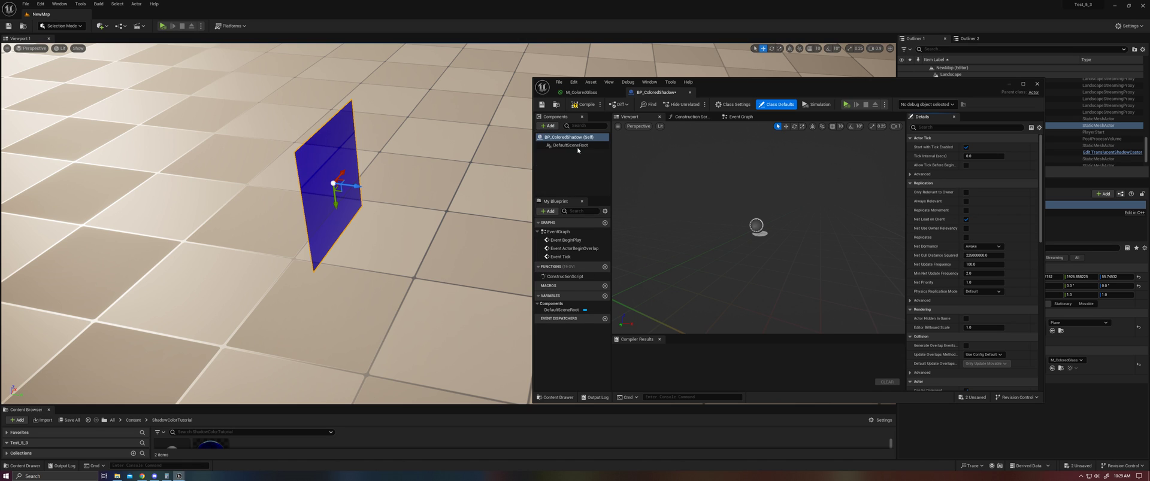
- Add a Decal component to the BP_ColoredShadow blueprint
left_click(548, 126)
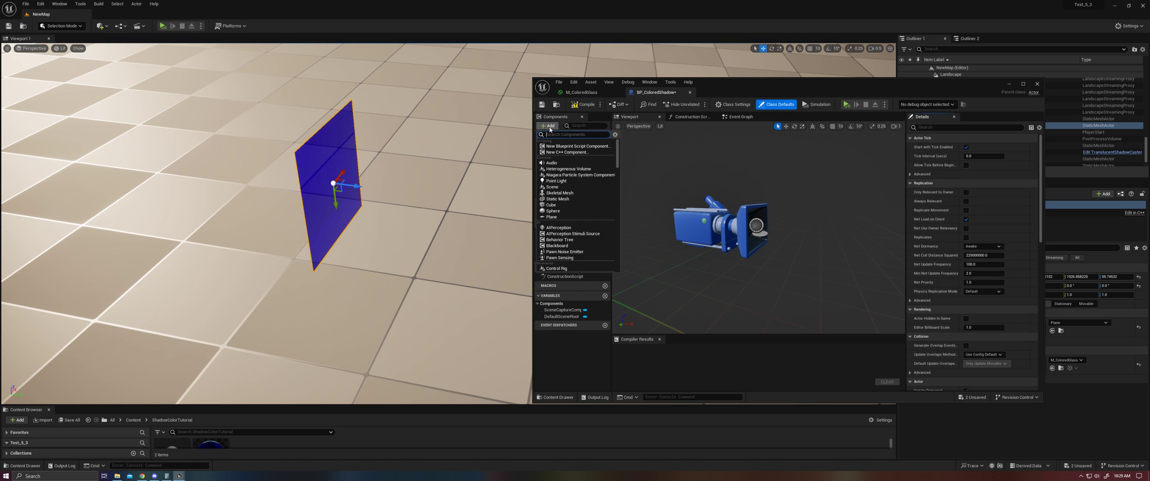
type("decal")
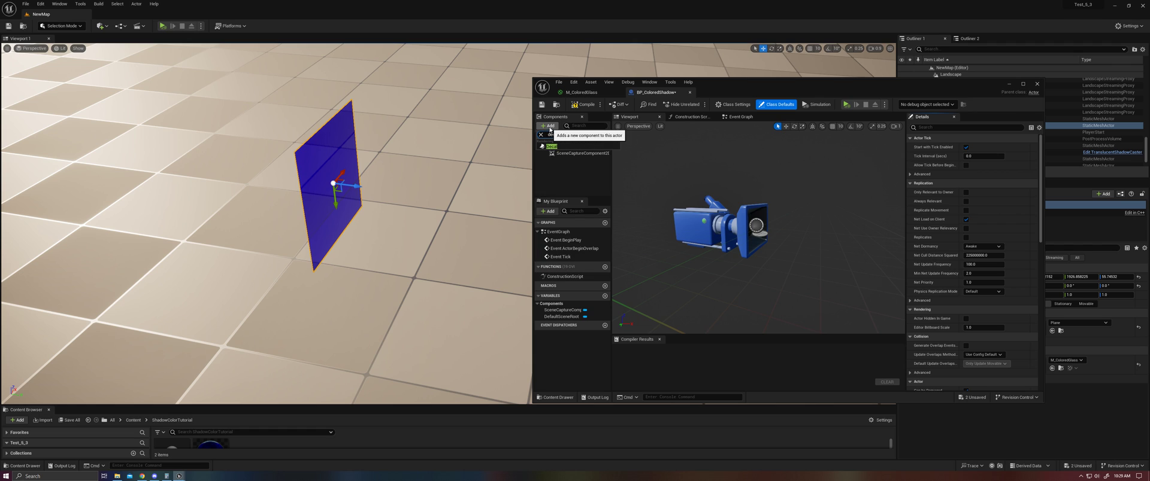
left_click(564, 150)
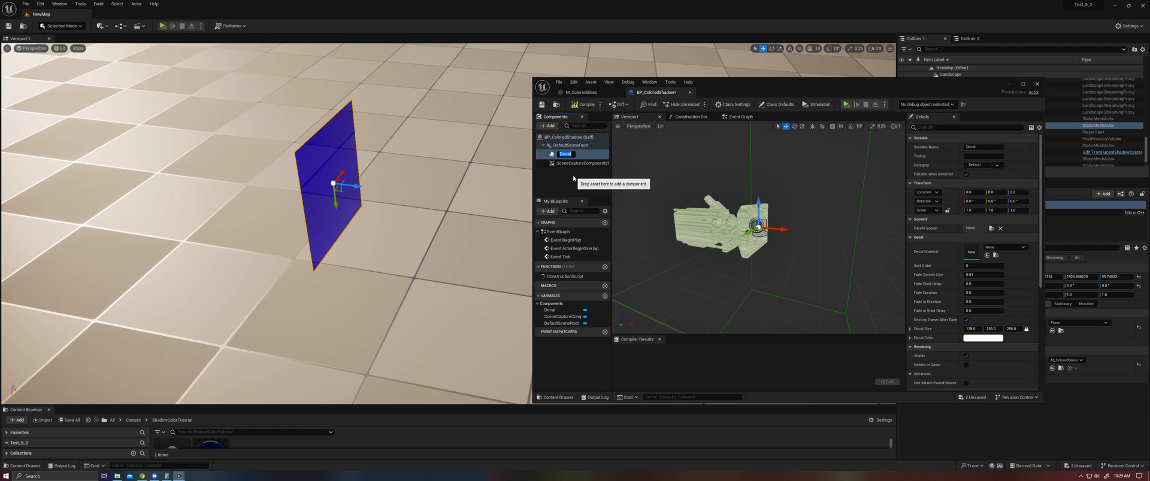
right_click(575, 161)
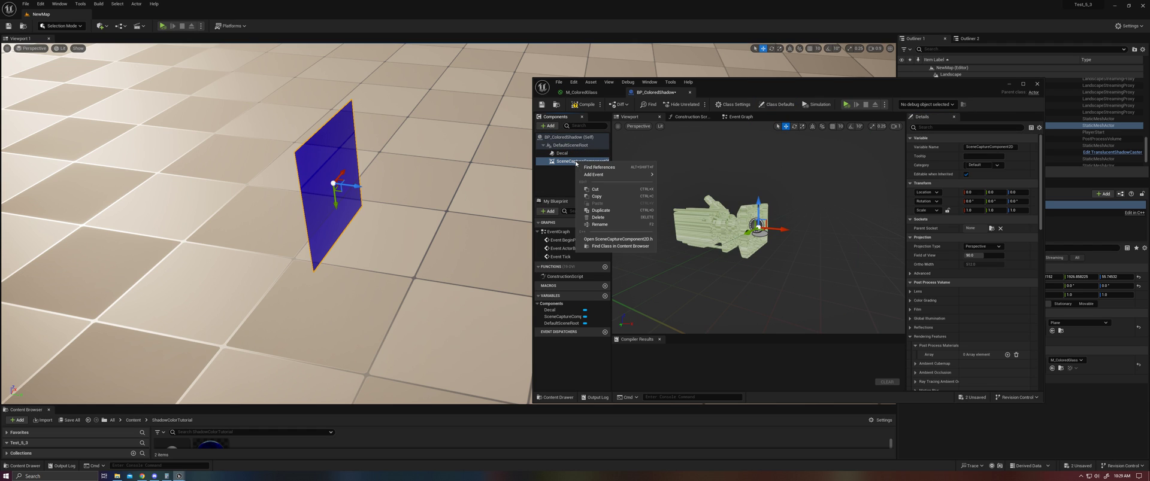
left_click(598, 217)
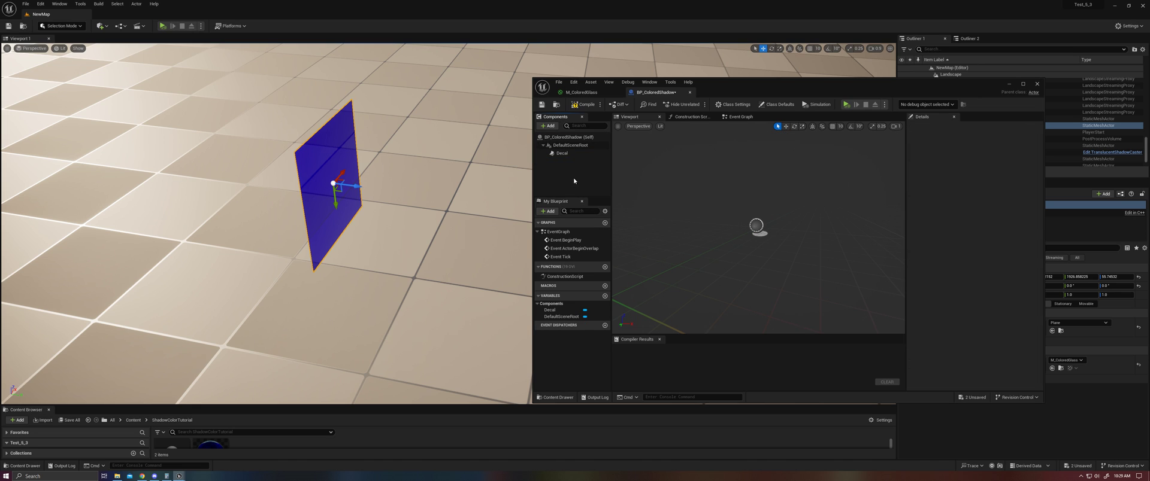
key("ctrl+z")
- Rename the SceneCaptureComponent2D component to ColorCapture
right_click(579, 161)
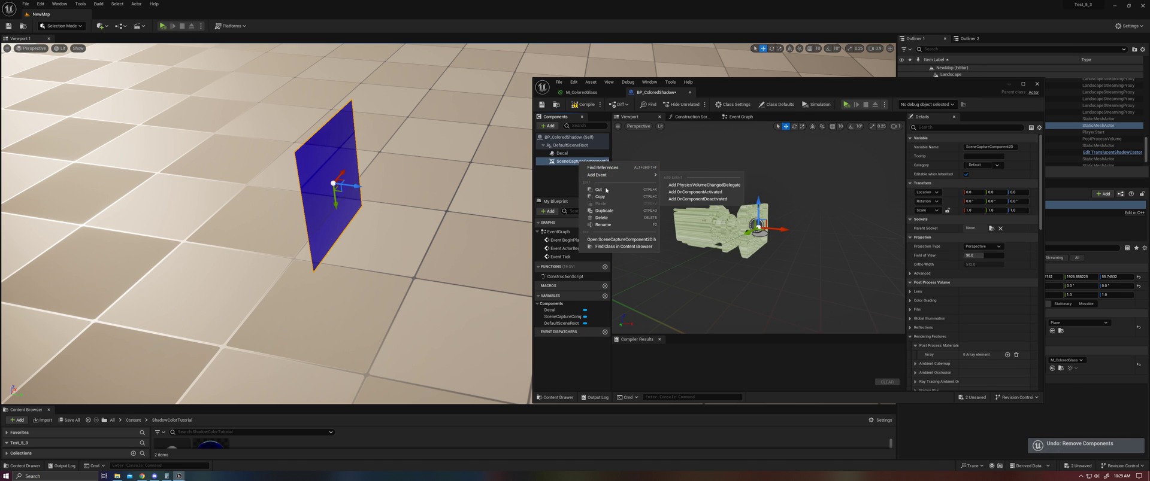
left_click(603, 224)
type("ColorCapture")
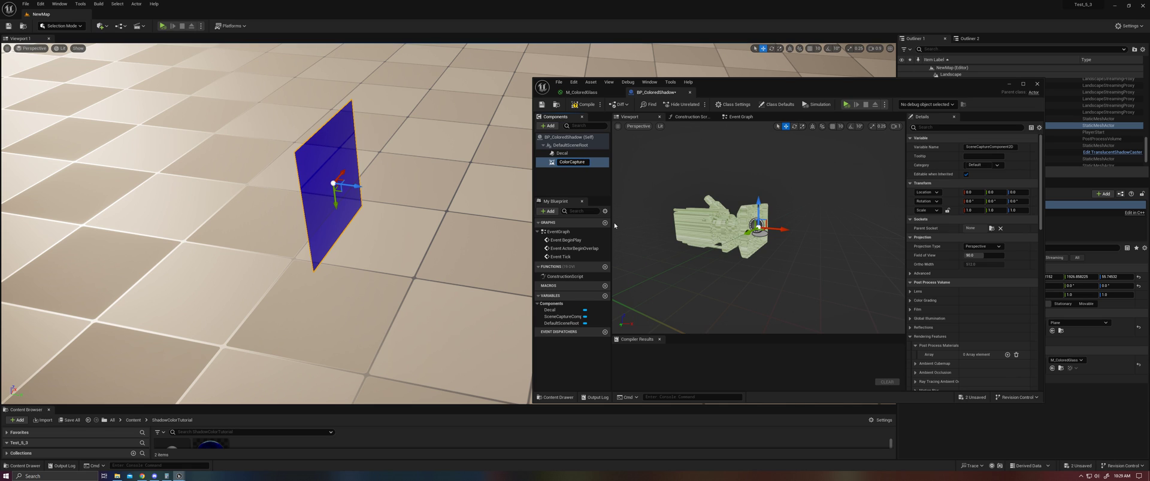
key("Return")
- Rename the Decal component to Projection and compile the blueprint
left_click(561, 153)
right_click(560, 156)
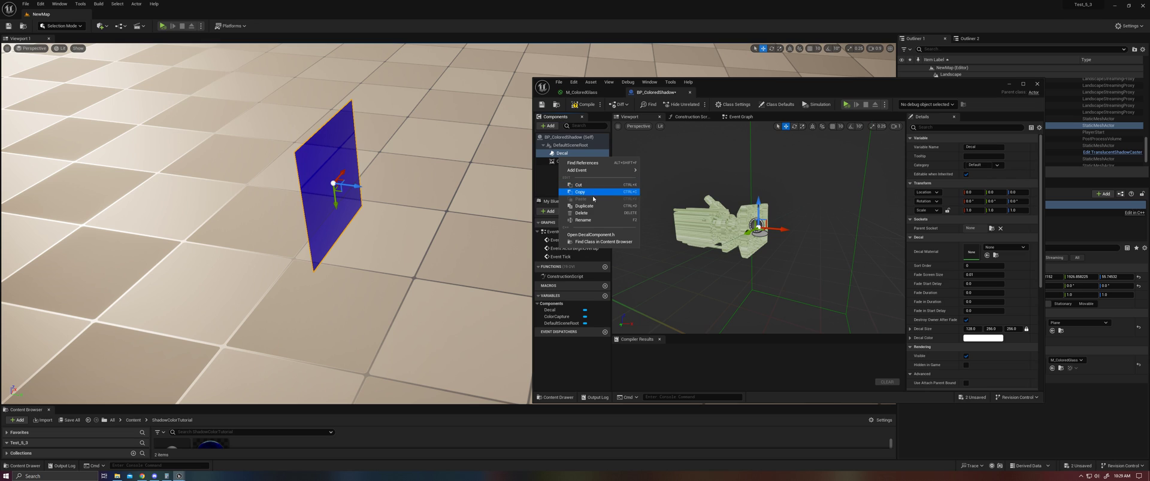
left_click(592, 221)
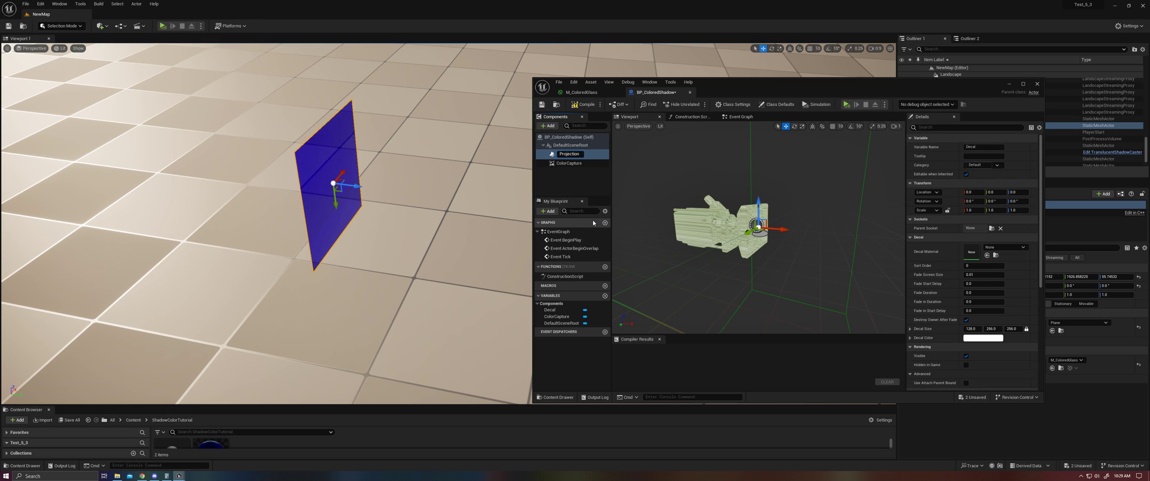
type("Projection")
left_click(577, 176)
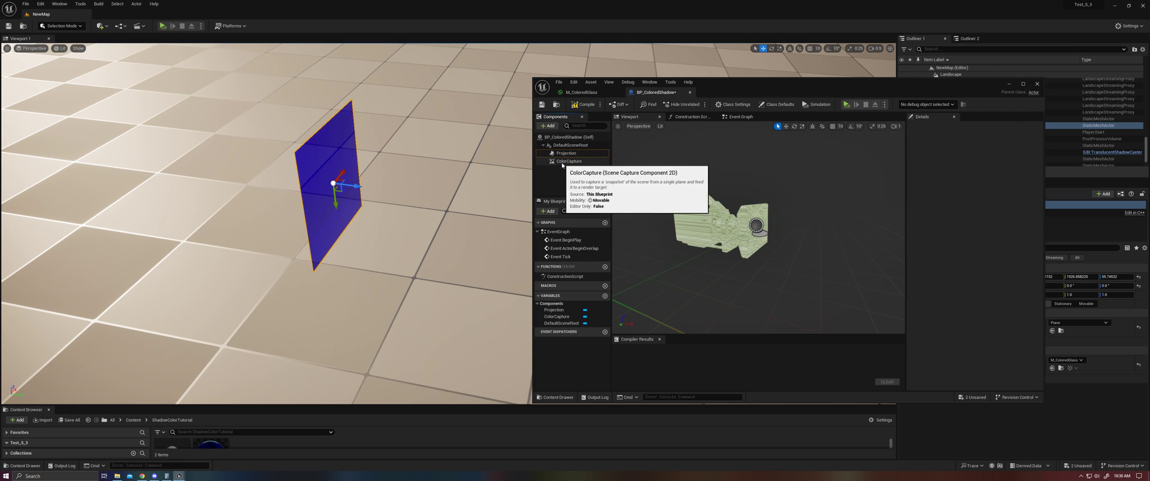
left_click(576, 106)
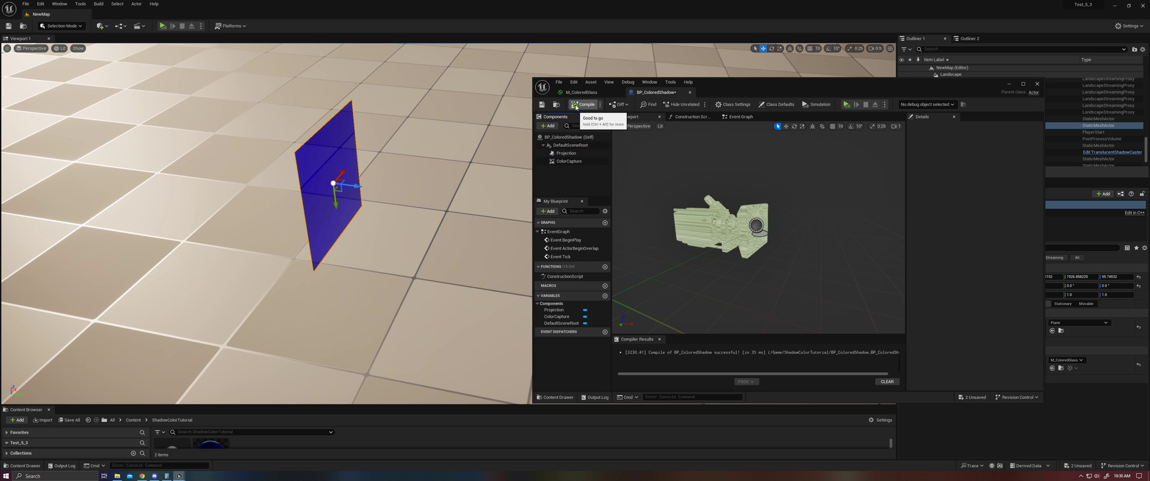
- Place an instance of BP_ColoredShadow in the level beside the blue glass plane and move the blueprint window clear of it
key("ctrl+space")
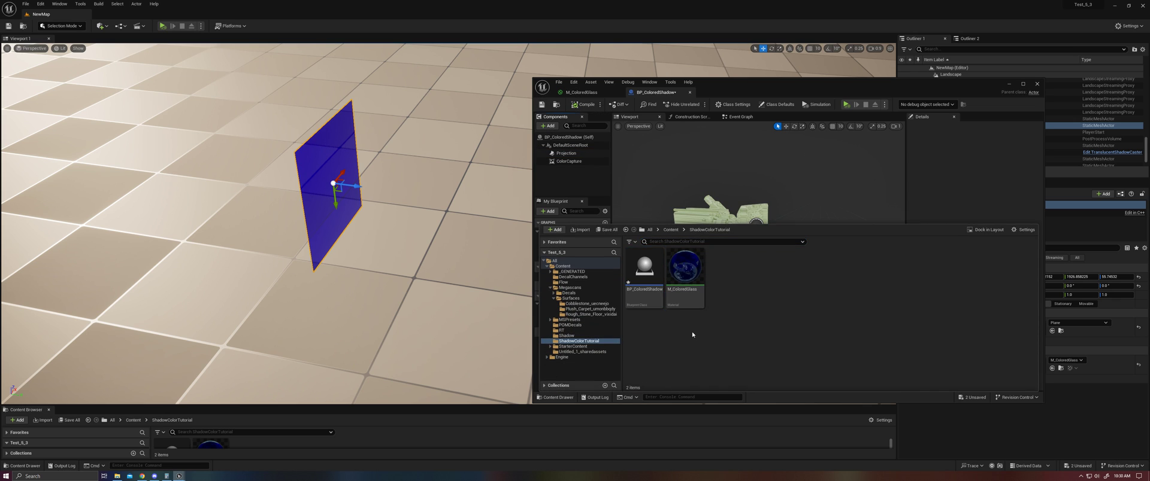
left_click_drag(633, 286, 375, 256)
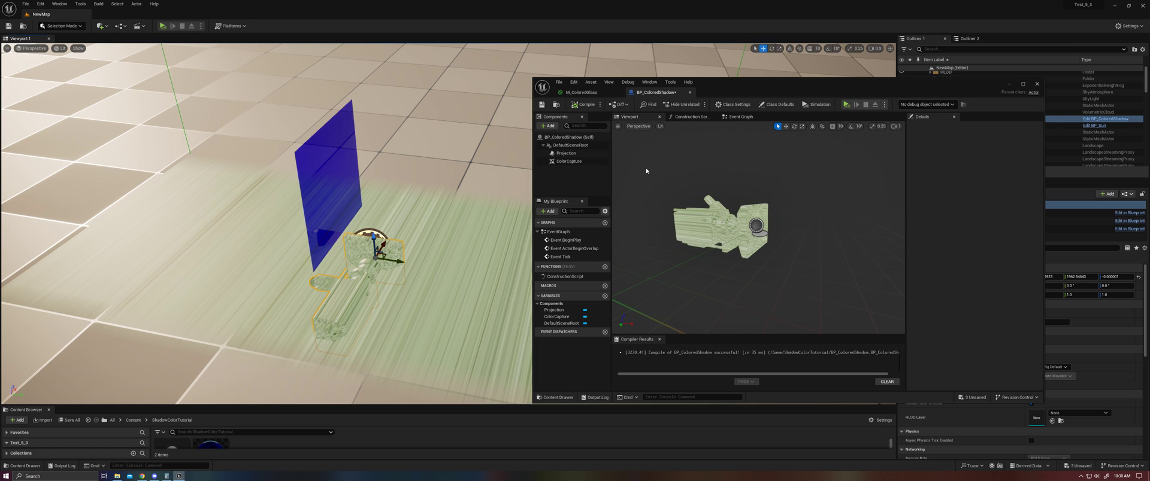
scroll(400, 196, "down", 2)
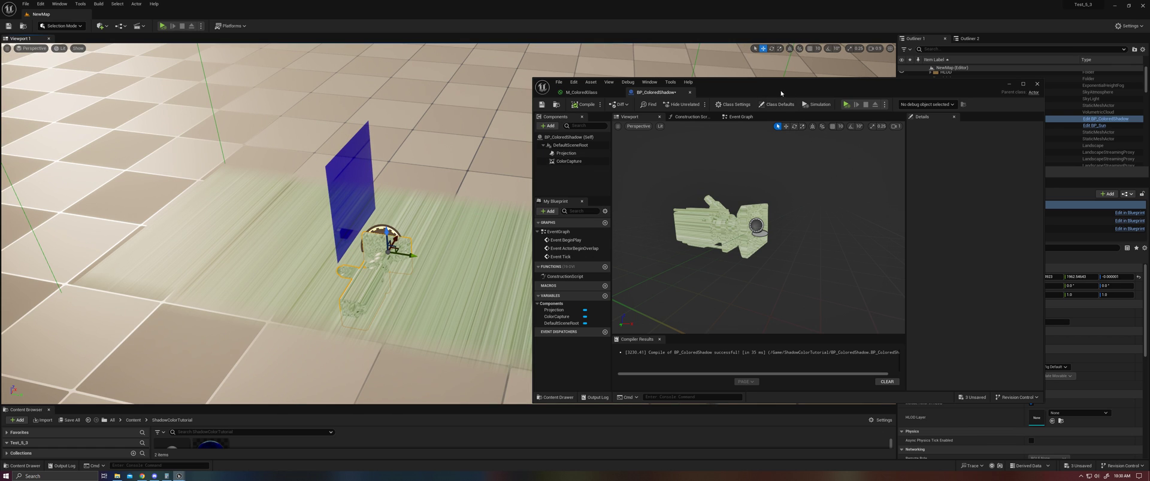
left_click_drag(781, 90, 734, 319)
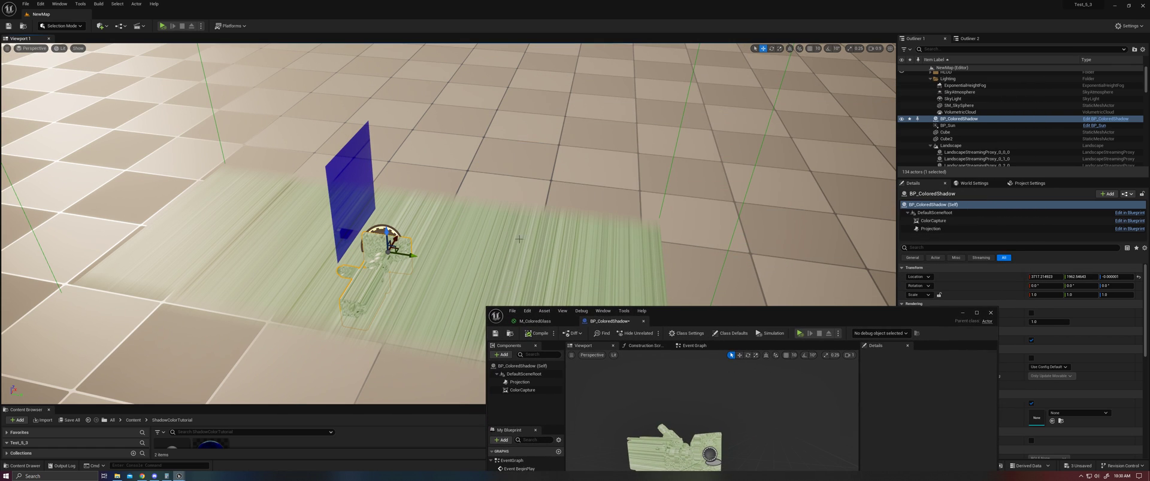
- Try to copy the location of the blue glass plane and paste it onto the BP_ColoredShadow actor
left_click(335, 189)
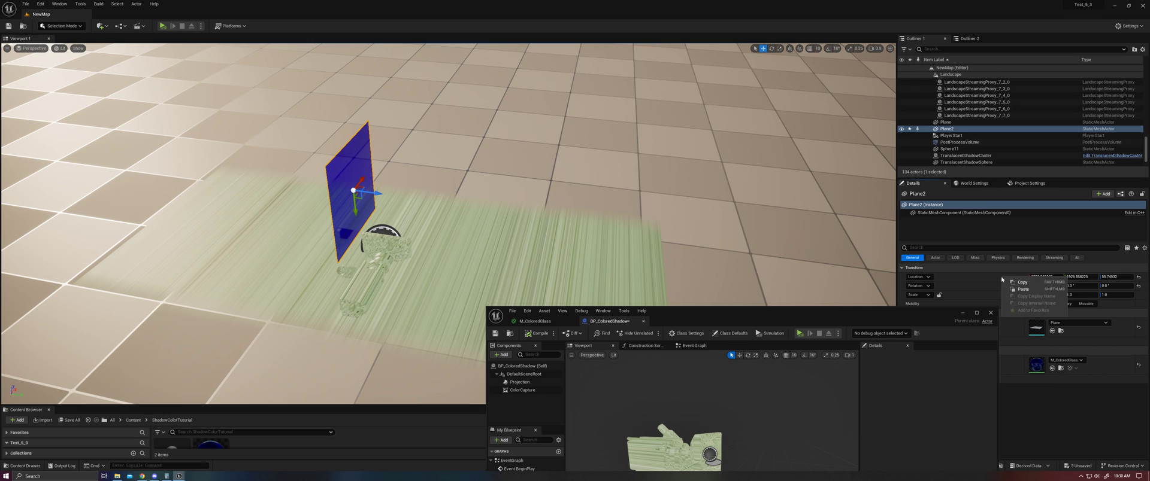
left_click(400, 252)
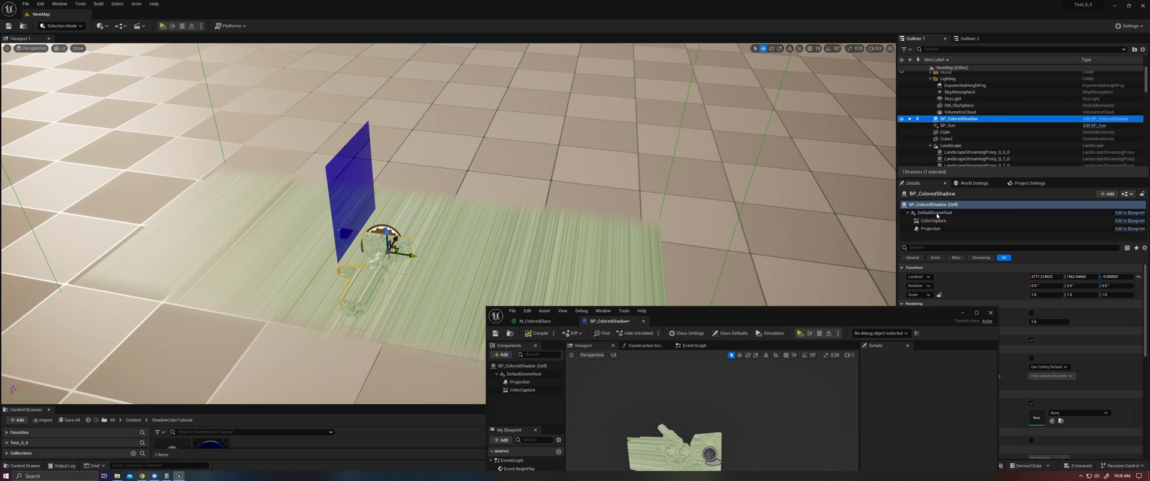
right_click(990, 280)
left_click(1013, 292)
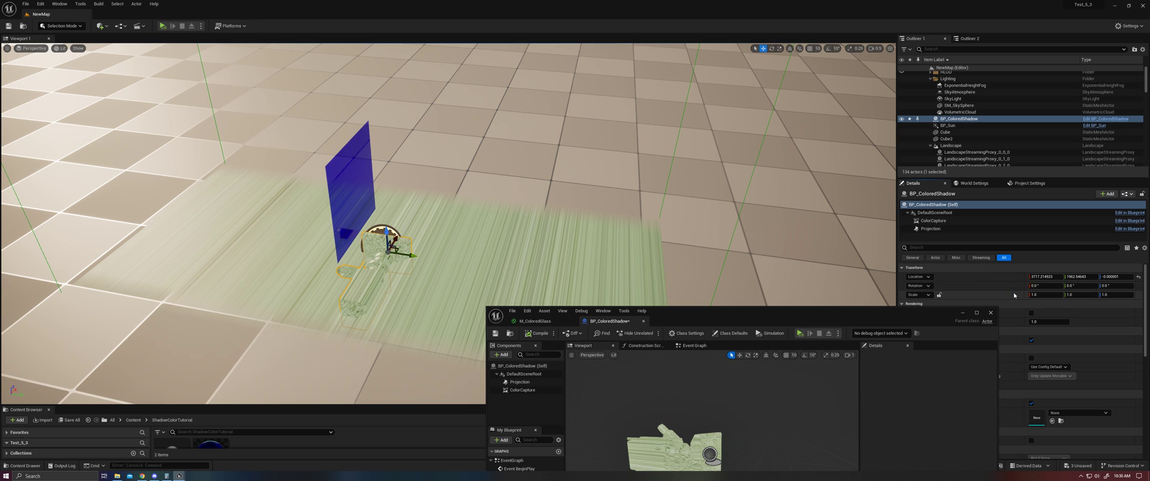
right_click(995, 278)
left_click(1011, 290)
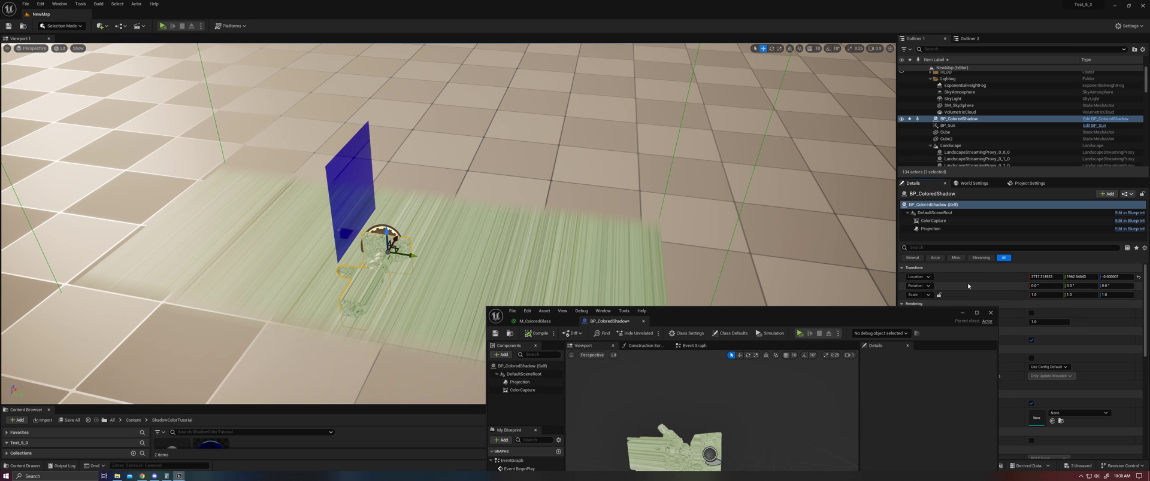
- Copy the location of Plane2 and paste it as the location of the BP_ColoredShadow actor
middle_click_drag(472, 226, 440, 226)
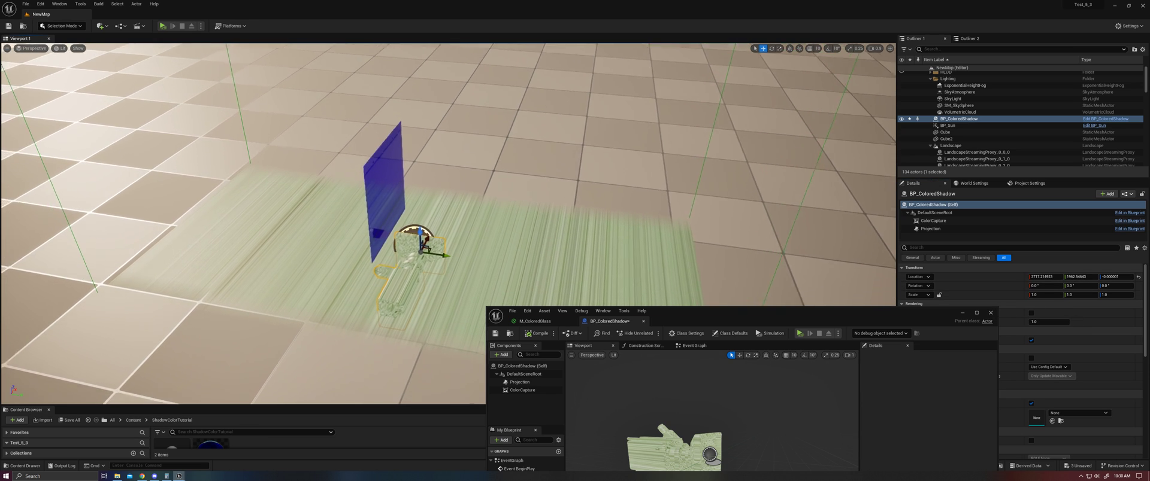
left_click(386, 171)
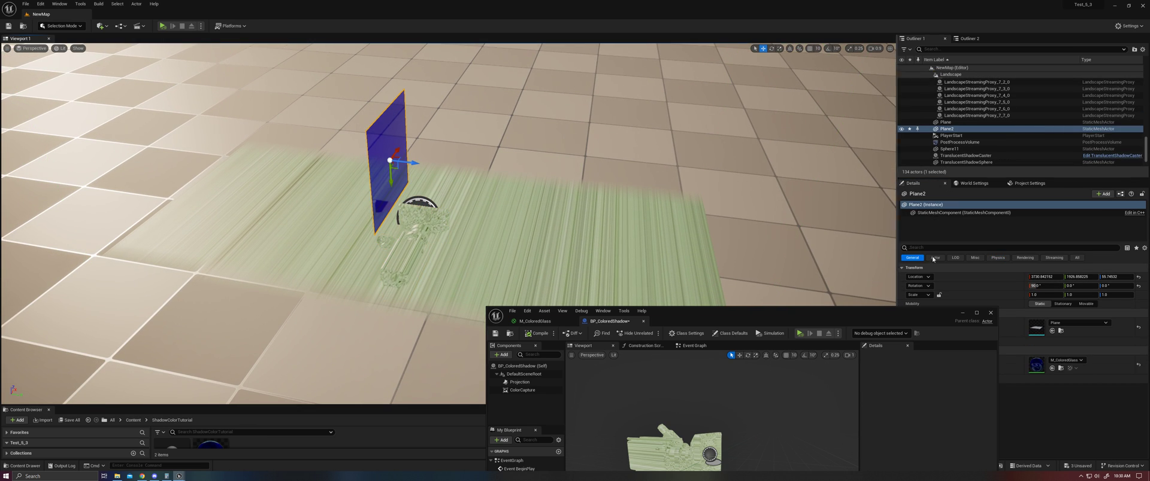
right_click(994, 282)
left_click(1004, 279)
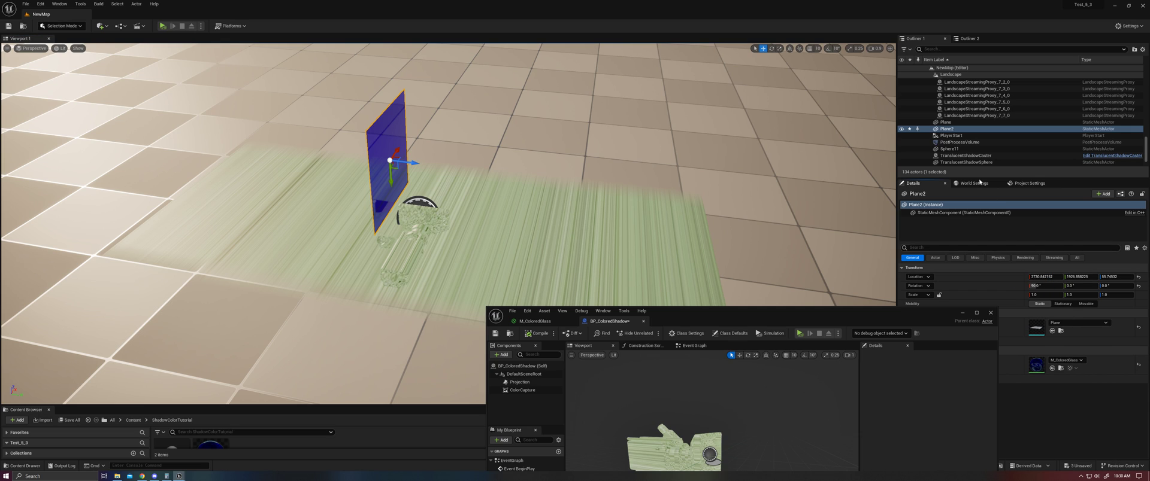
left_click(435, 223)
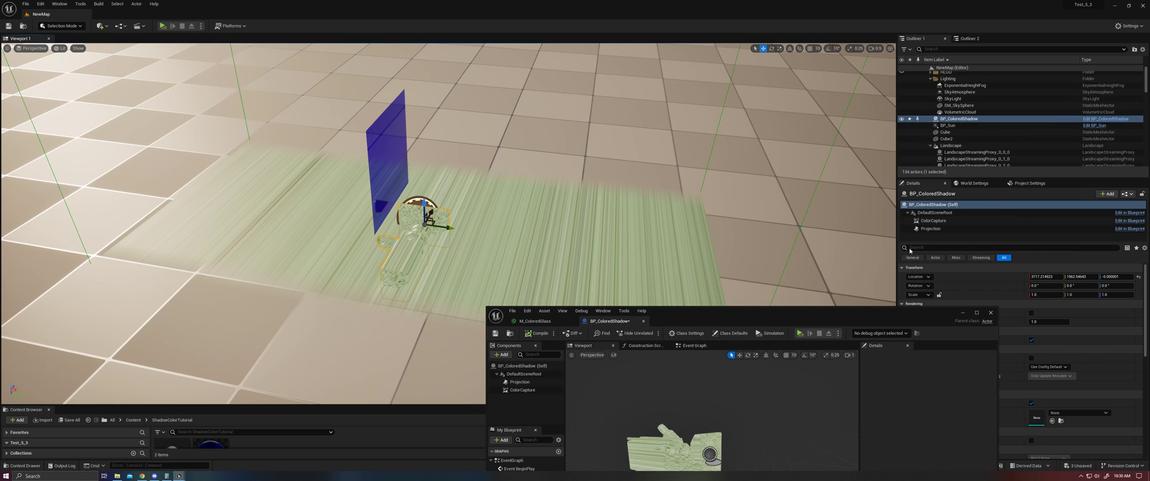
right_click(984, 277)
left_click(1013, 293)
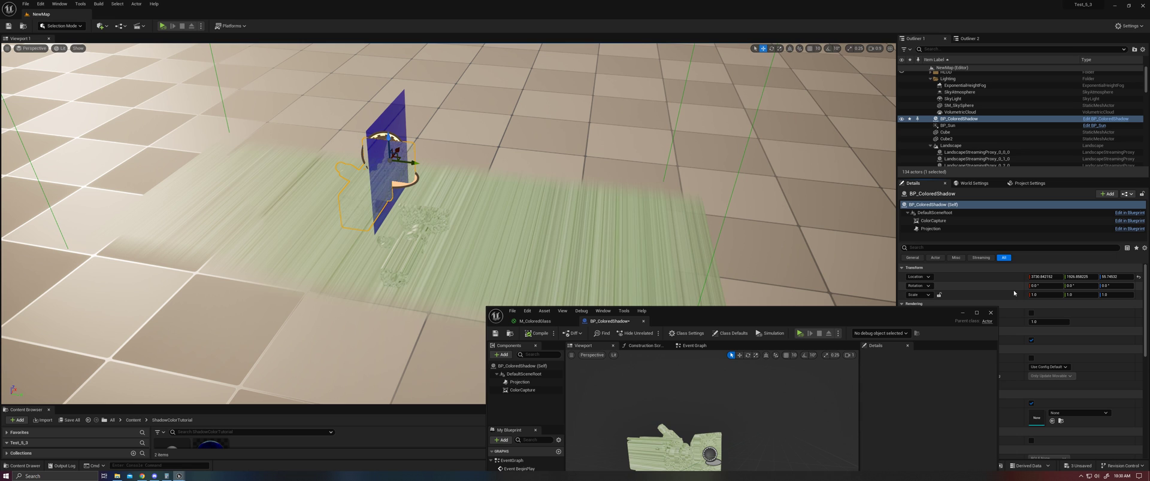
- Rotate the BP_ColoredShadow actor about its vertical axis so it faces the glass plane, and bring the blueprint window back up
left_click(771, 48)
left_click_drag(410, 177, 631, 263)
left_click_drag(742, 321, 825, 92)
- Move the ColorCapture component backward along its X axis and set its X location to -300
left_click(596, 182)
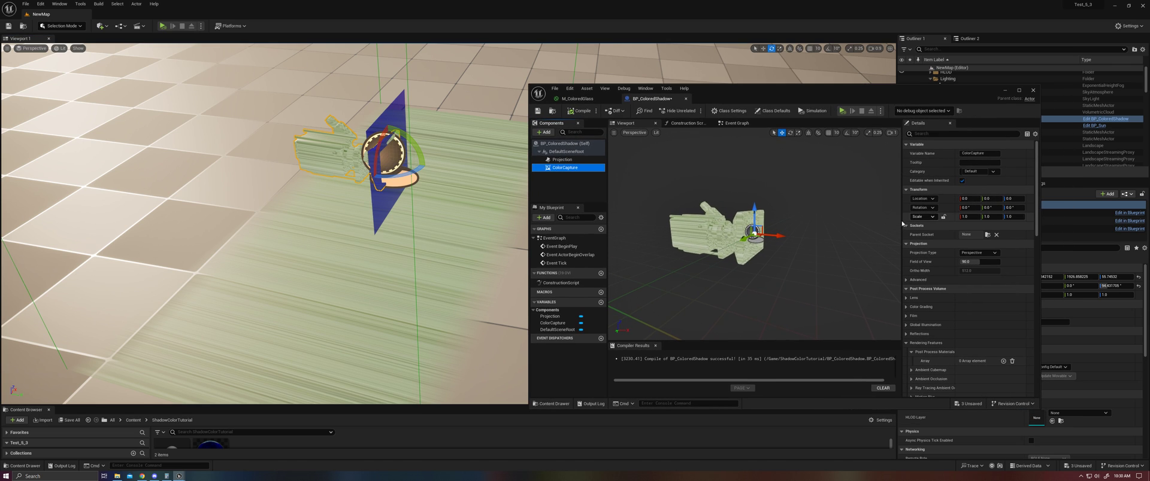
scroll(771, 235, "down", 4)
right_click_drag(771, 239, 808, 239)
left_click_drag(800, 239, 767, 240)
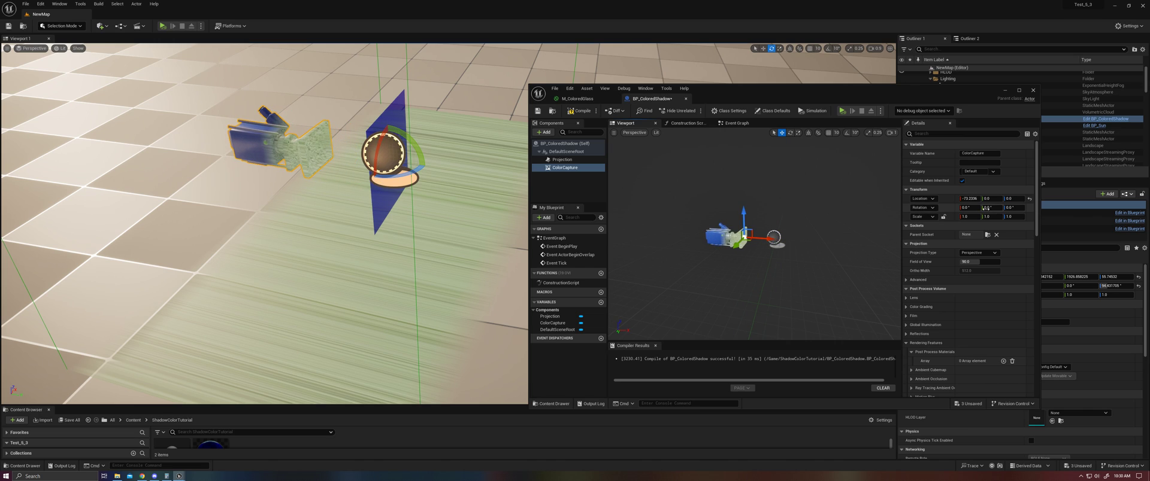
left_click(968, 199)
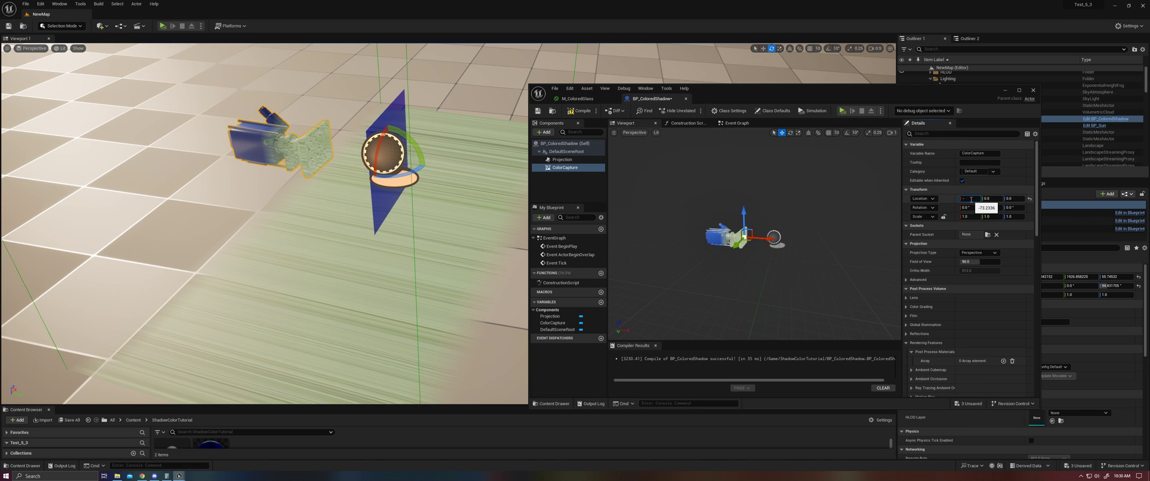
type("-300")
key("Return")
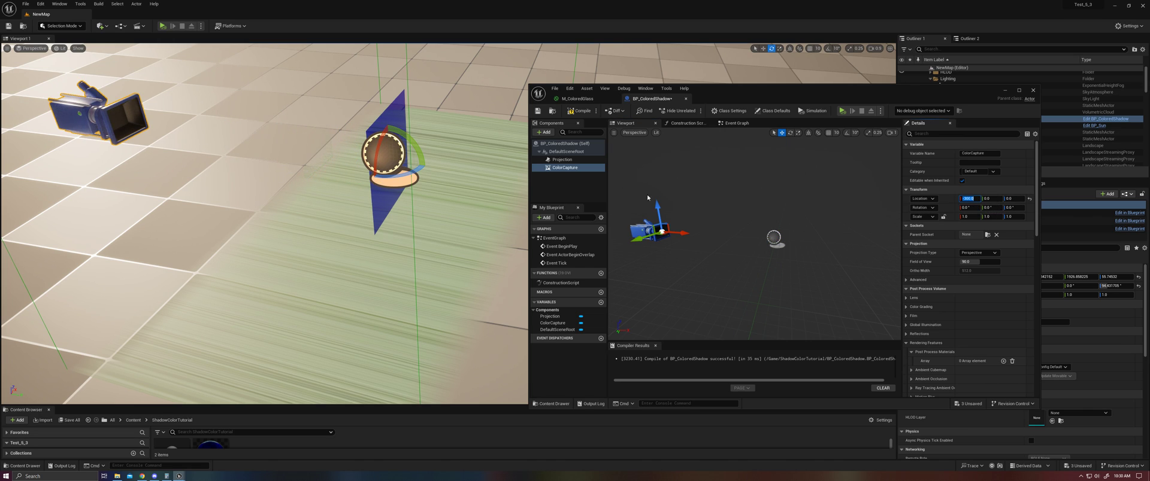
- Swing the BP_ColoredShadow actor around its vertical axis in the level so the offset capture camera orbits the glass plane
right_click_drag(419, 221, 421, 216)
left_click_drag(438, 212, 461, 199)
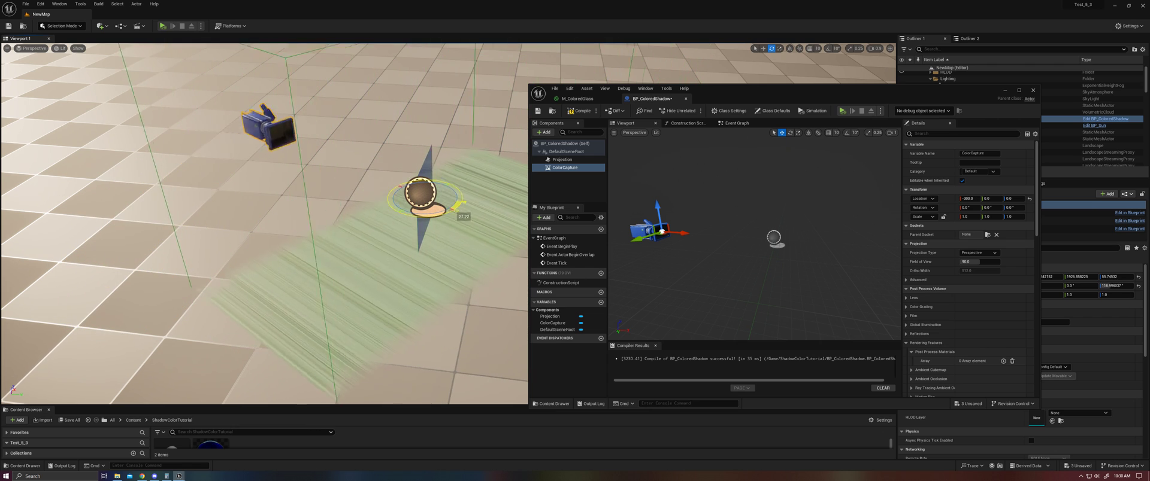
mouse_move(461, 206)
left_mouse_down()
mouse_move(434, 211)
mouse_move(470, 187)
mouse_move(460, 200)
left_mouse_up()
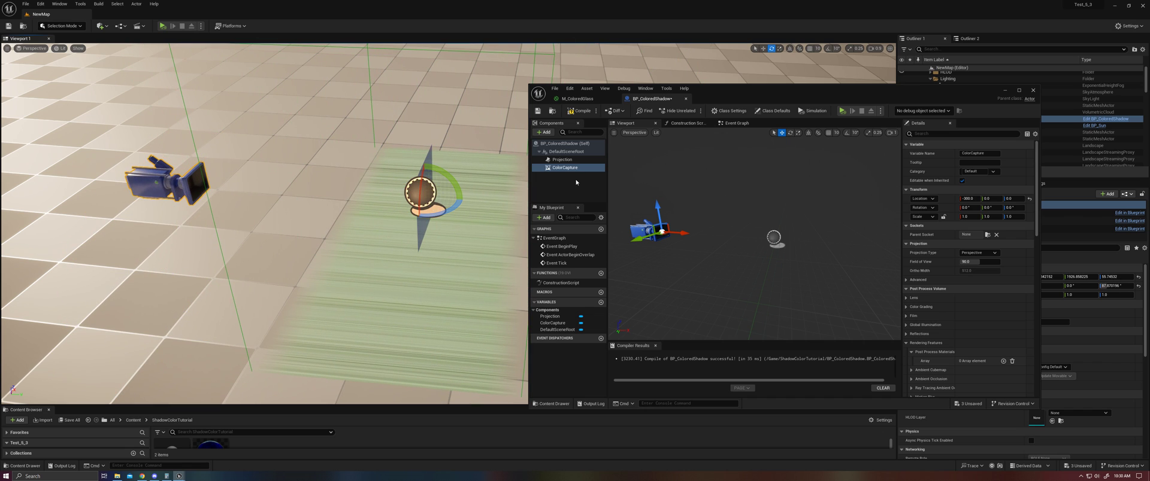
- Select the Projection component of the blueprint and bring up the ShadowColorTutorial asset folder
left_click_drag(751, 96, 762, 93)
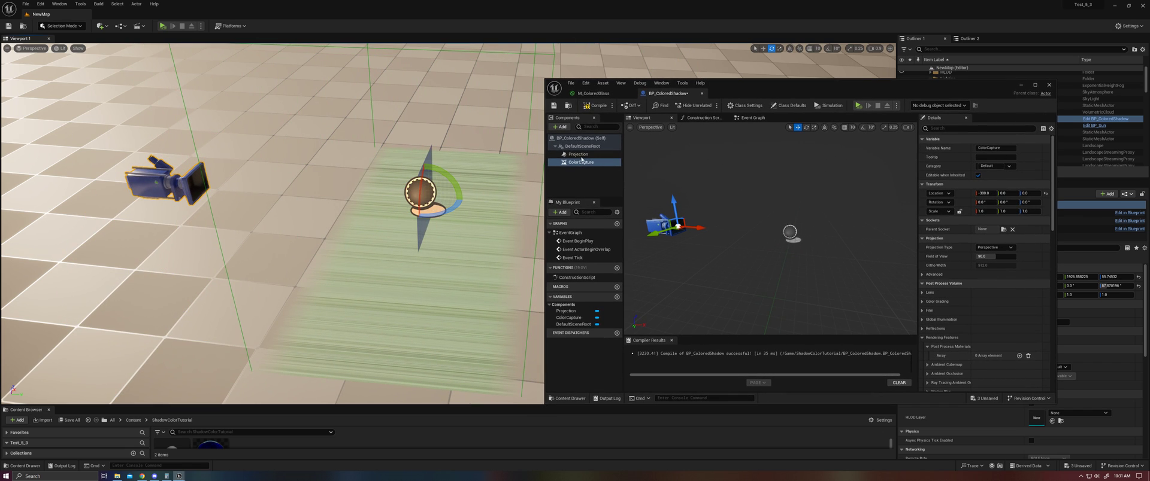
left_click(579, 154)
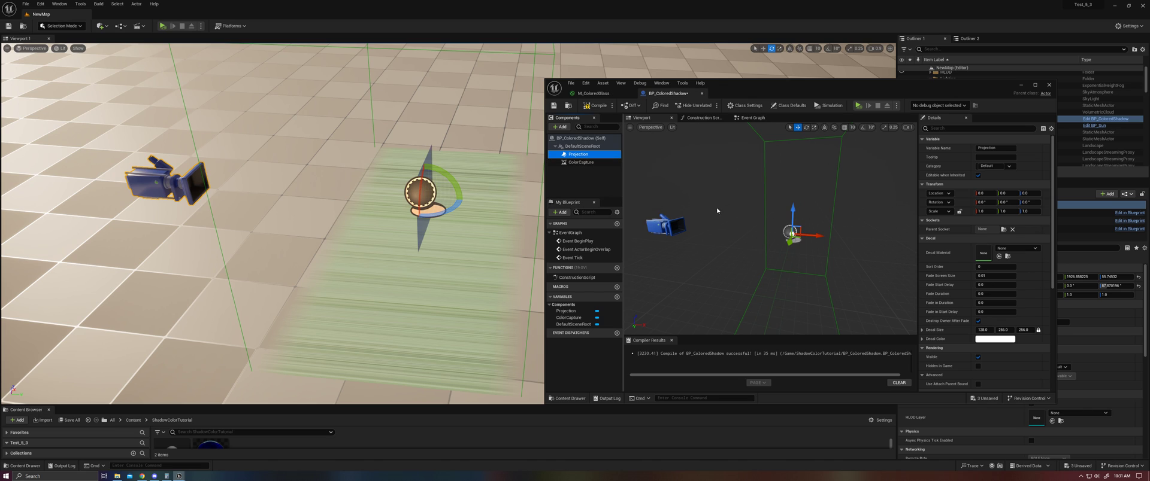
key("ctrl+space")
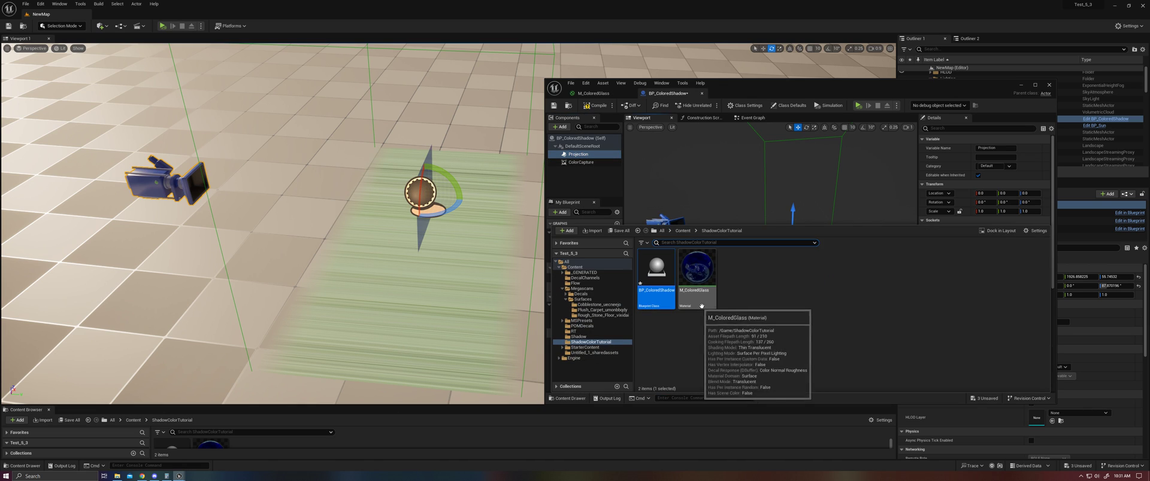
right_click(733, 300)
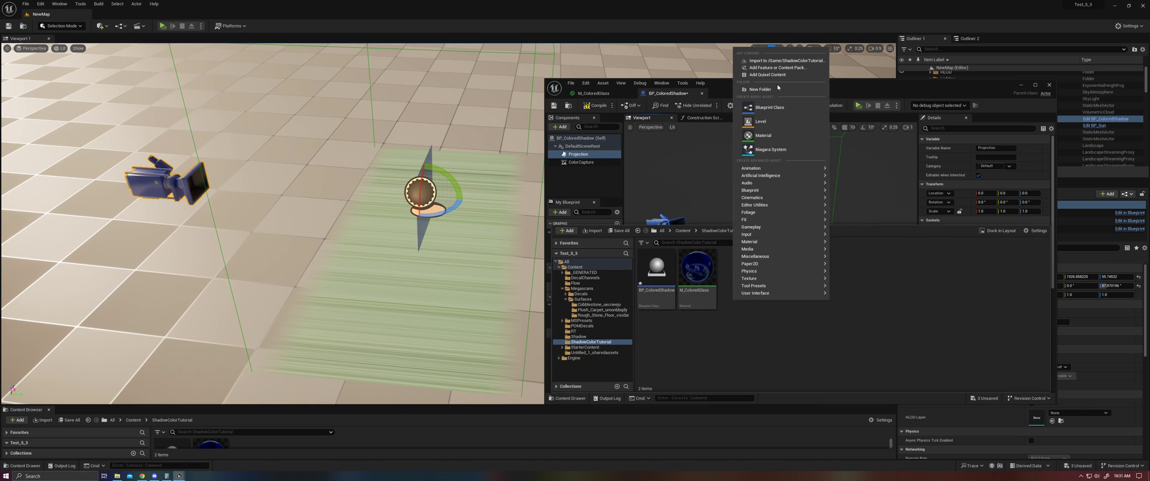
type("roje")
key("Escape")
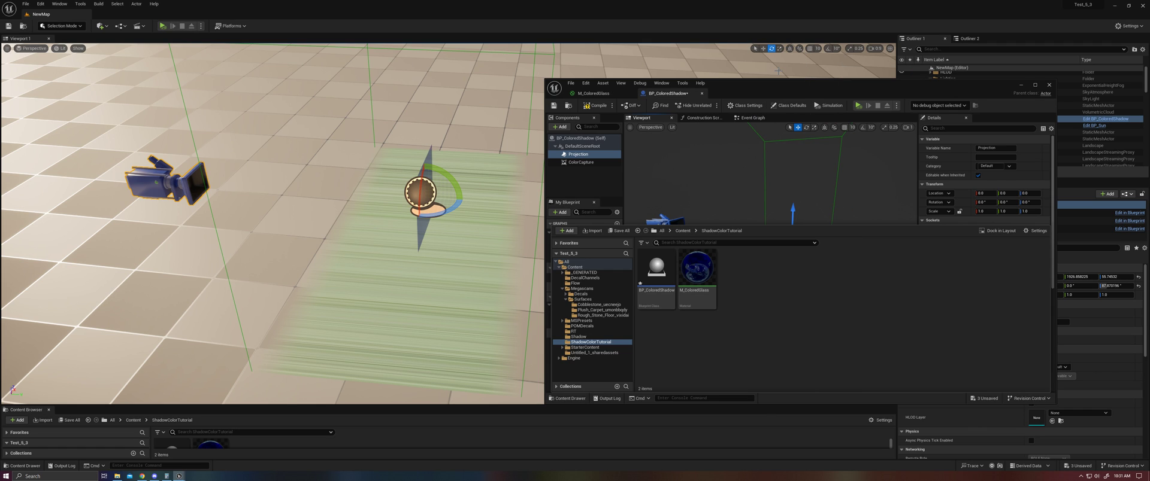
- Create a render target asset in the ShadowColorTutorial folder and name it RT_ColoredShadow
right_click(762, 285)
mouse_move(781, 158)
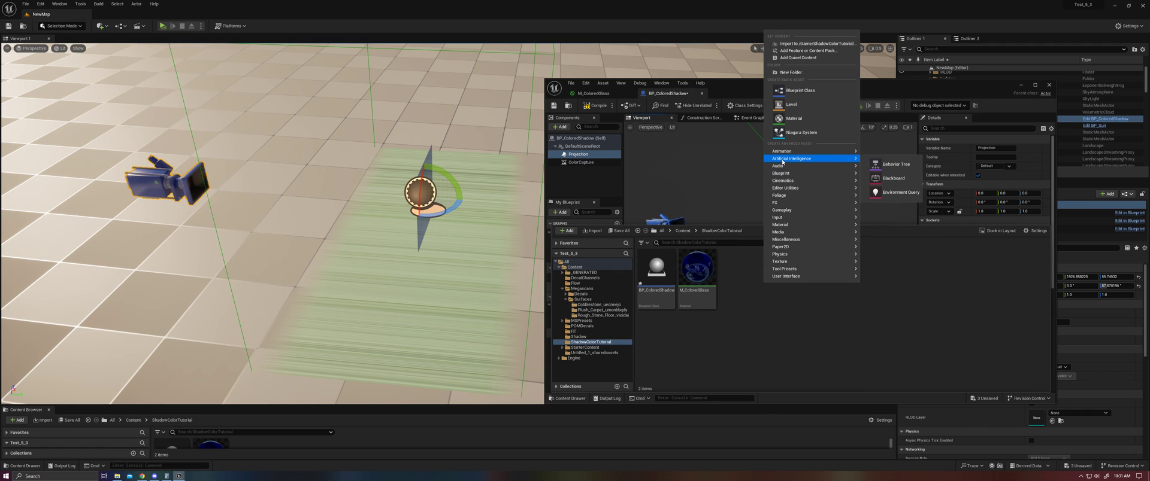
type("re")
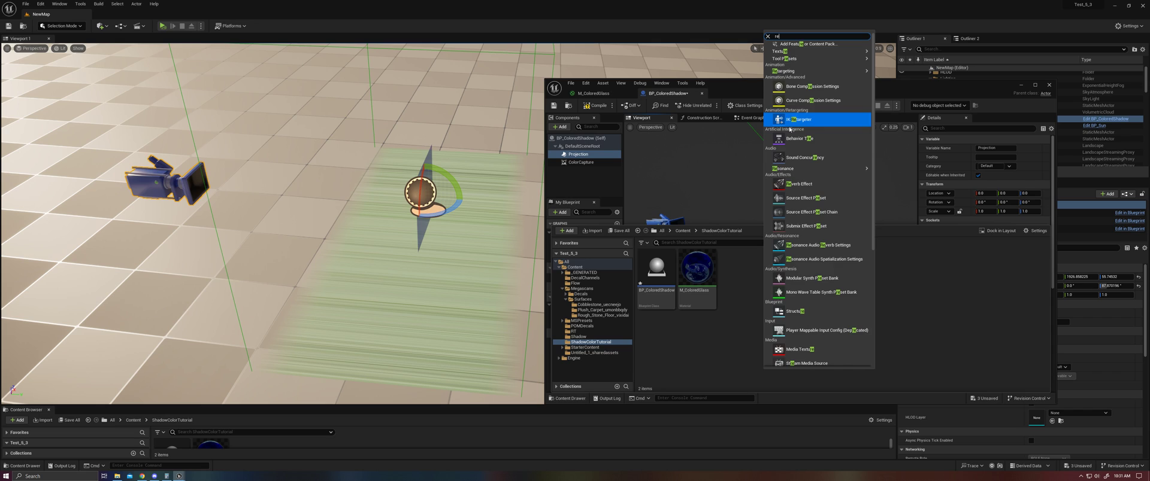
type("nder")
left_click(807, 95)
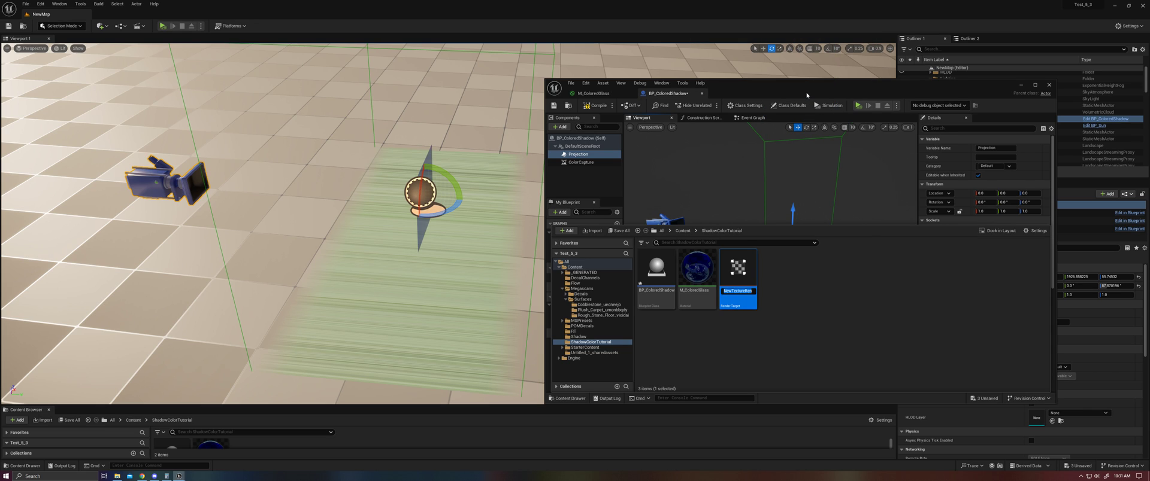
type("RT")
key("Return")
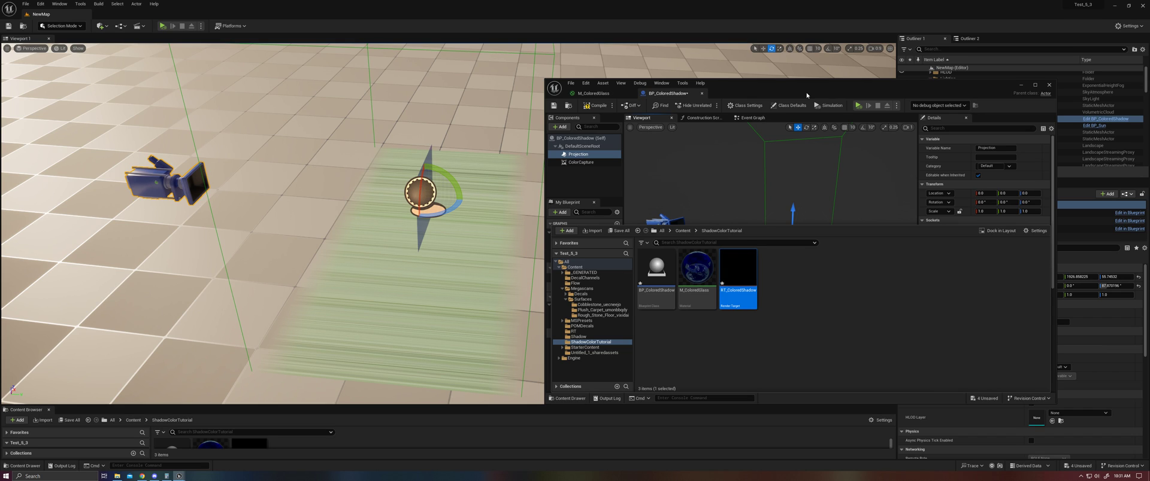
- Set RT_ColoredShadow as the texture target of the ColorCapture component on the BP_ColoredShadow actor in the level
left_click_drag(807, 94, 634, 86)
left_click(765, 260)
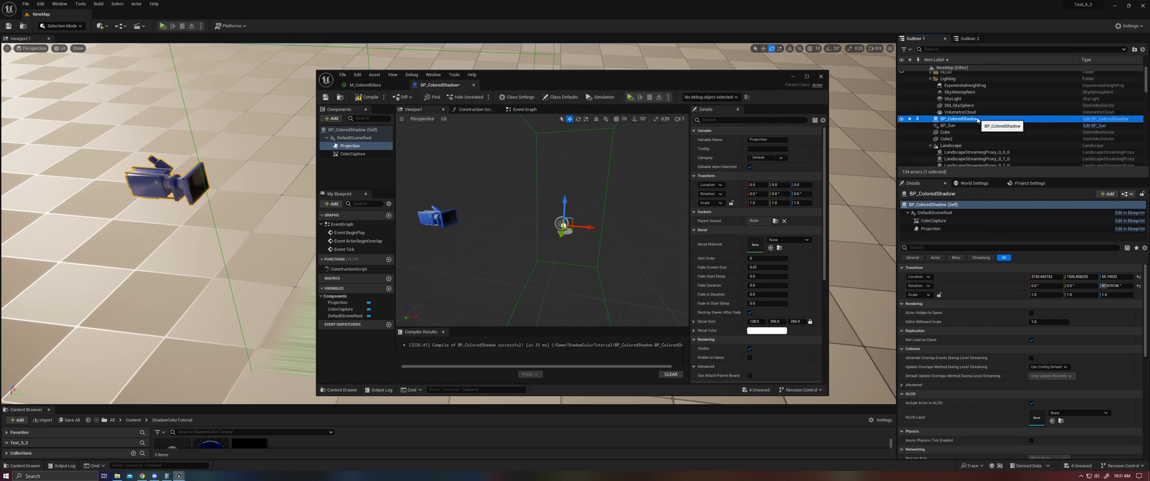
left_click(944, 221)
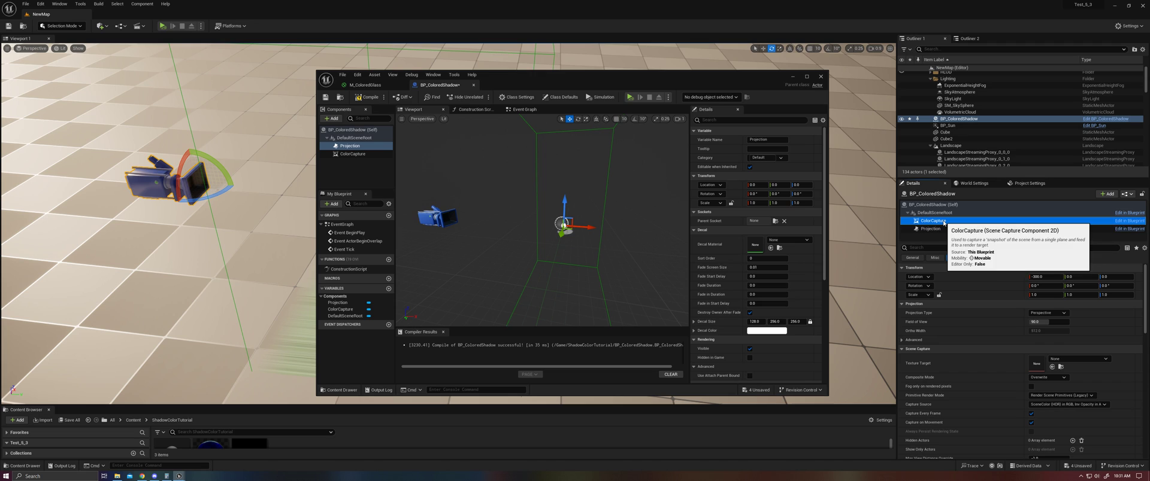
left_click(1077, 359)
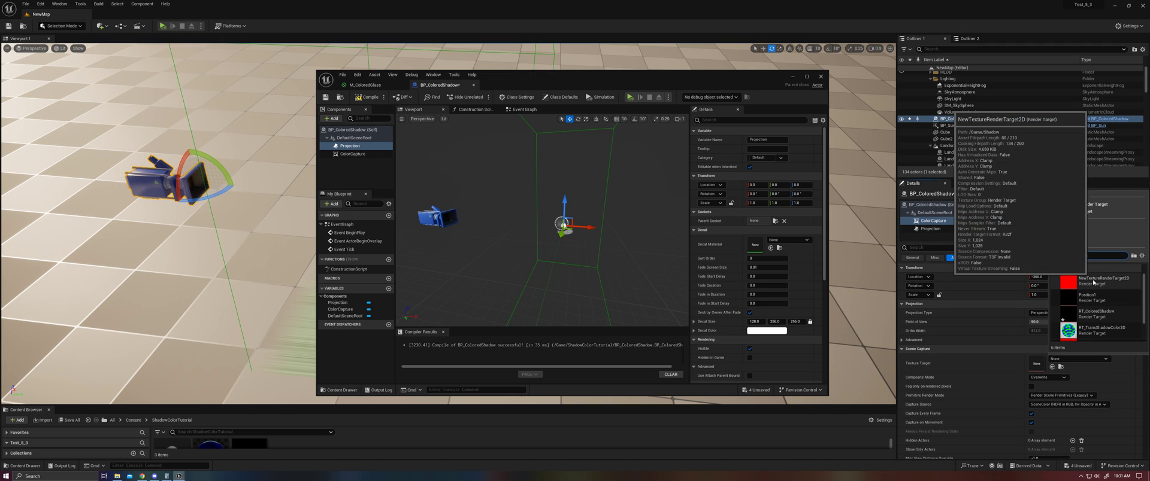
type("rt-")
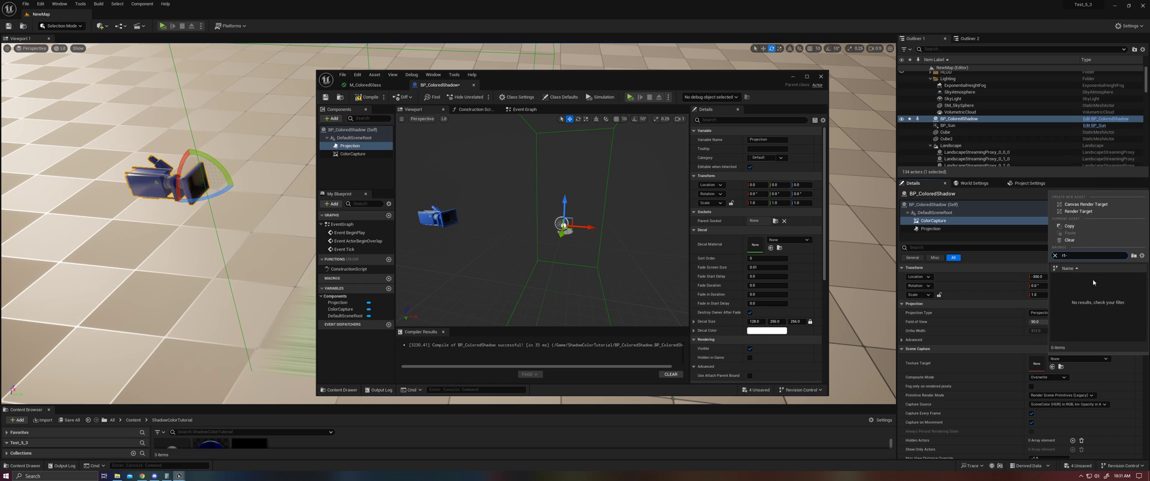
type("_c")
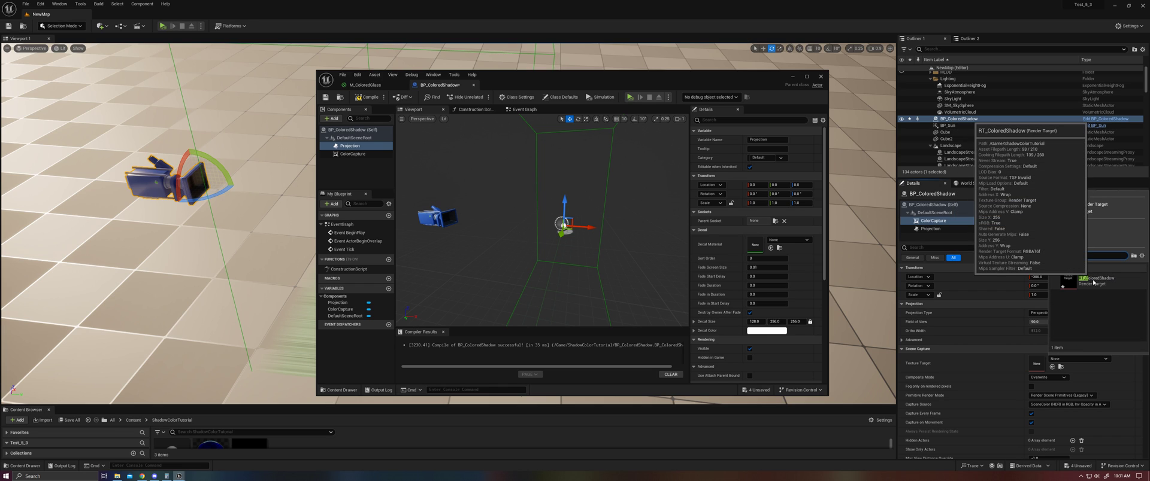
left_click(1092, 283)
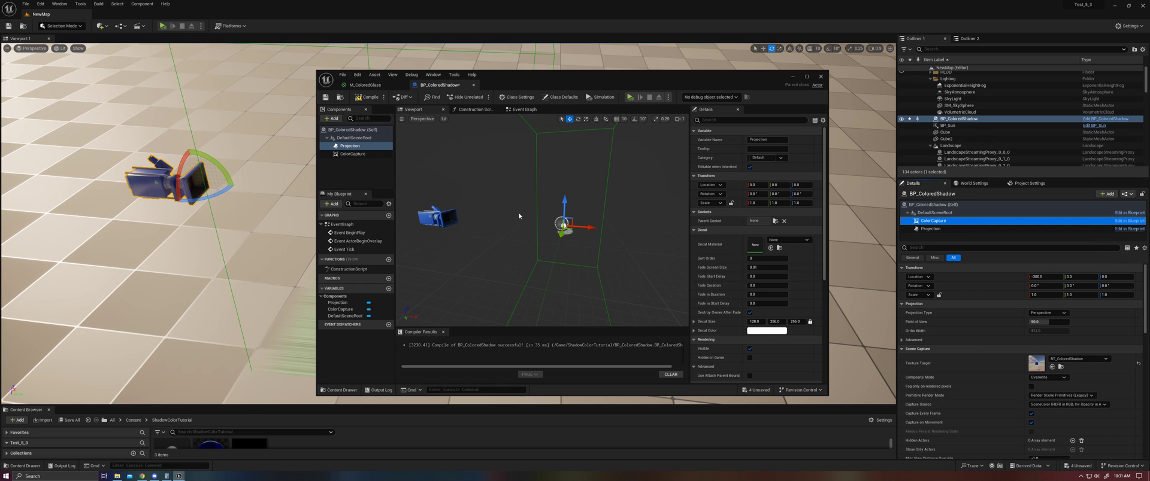
- Open the RT_ColoredShadow render target to check its captured image and save the asset
key("ctrl+space")
double_click(506, 263)
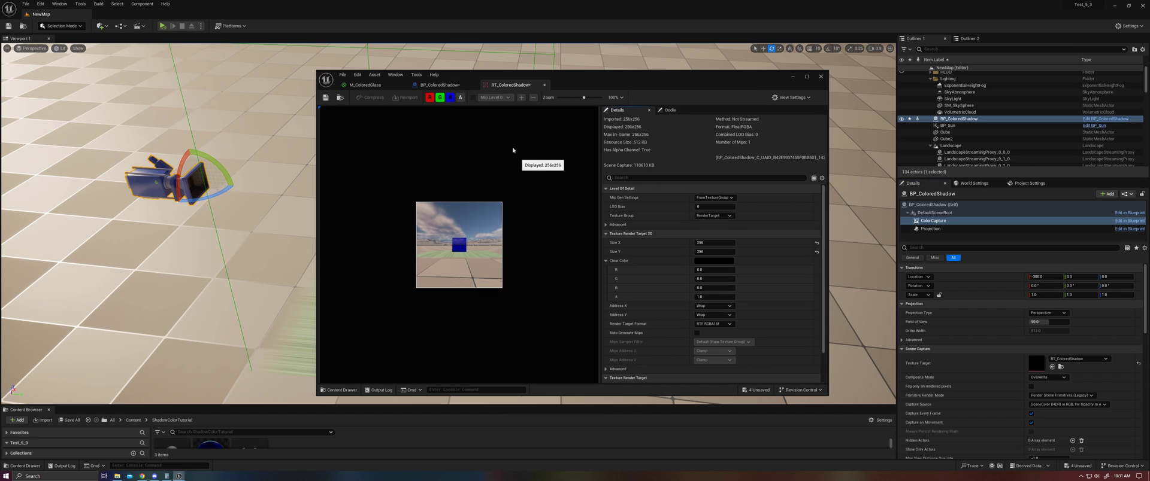
left_click(325, 97)
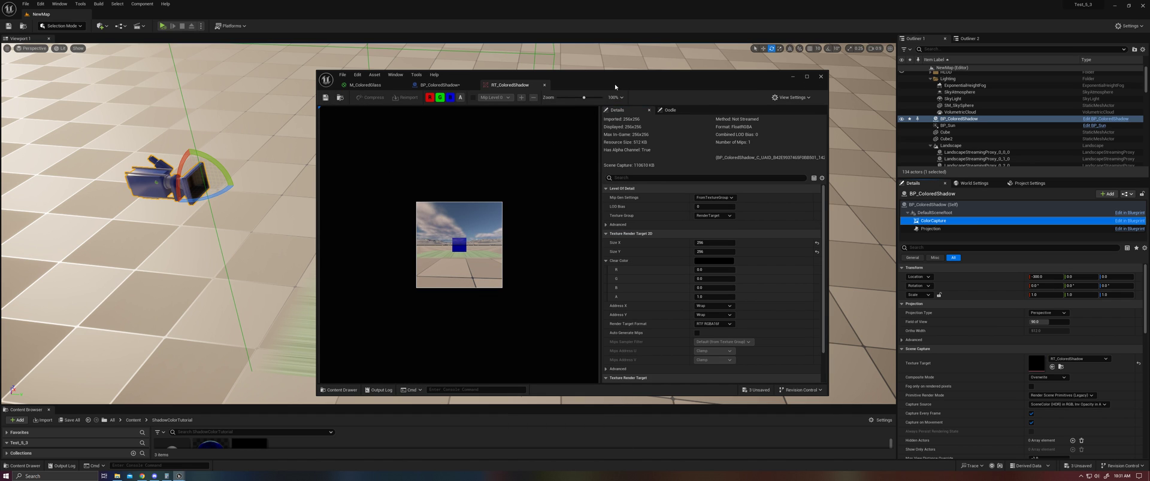
mouse_move(616, 86)
left_mouse_down()
mouse_move(649, 90)
mouse_move(632, 88)
left_mouse_up()
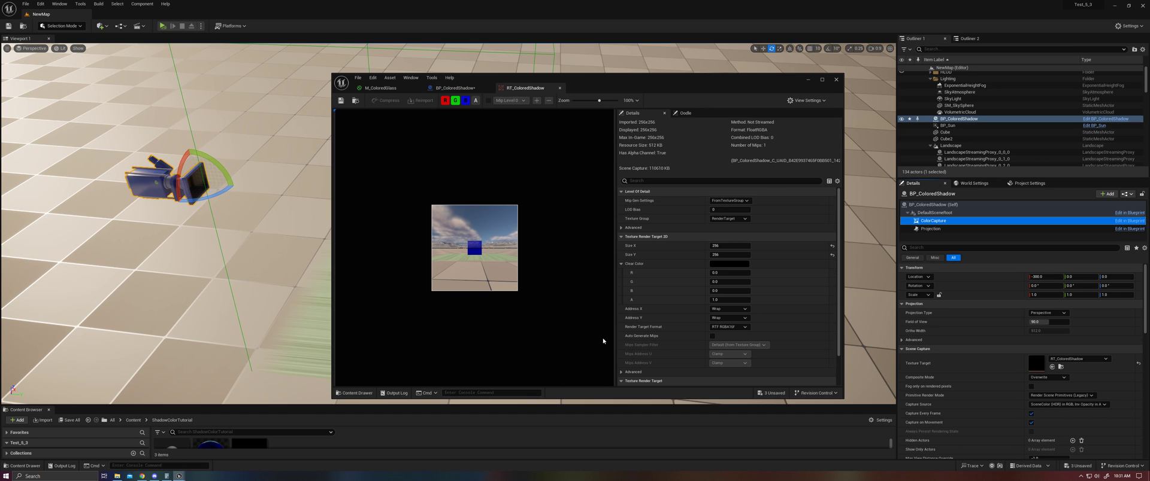
- Create a material named M_ColoredShadowDecal in the ShadowColorTutorial folder and open it for editing
key("ctrl+space")
right_click(567, 302)
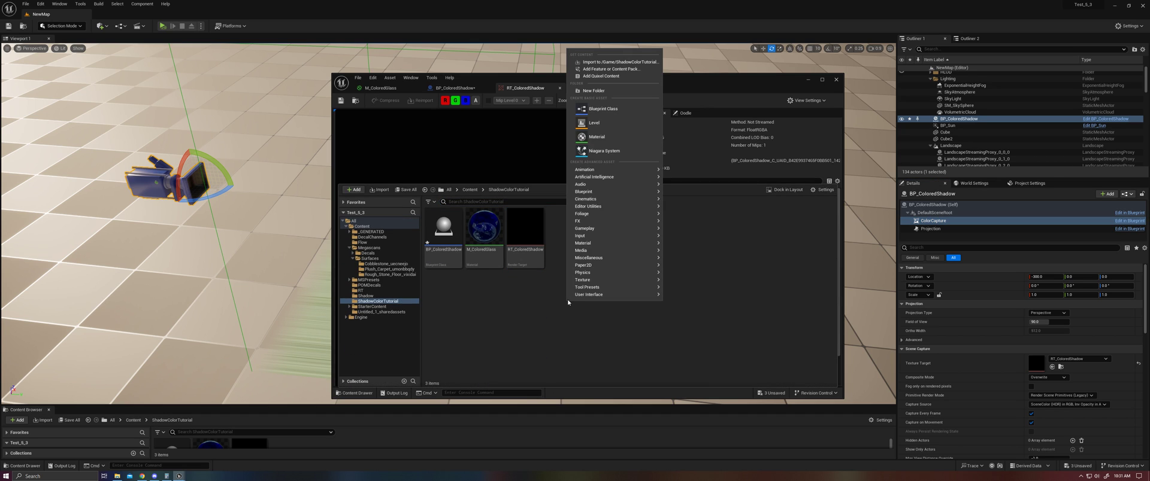
left_click(601, 138)
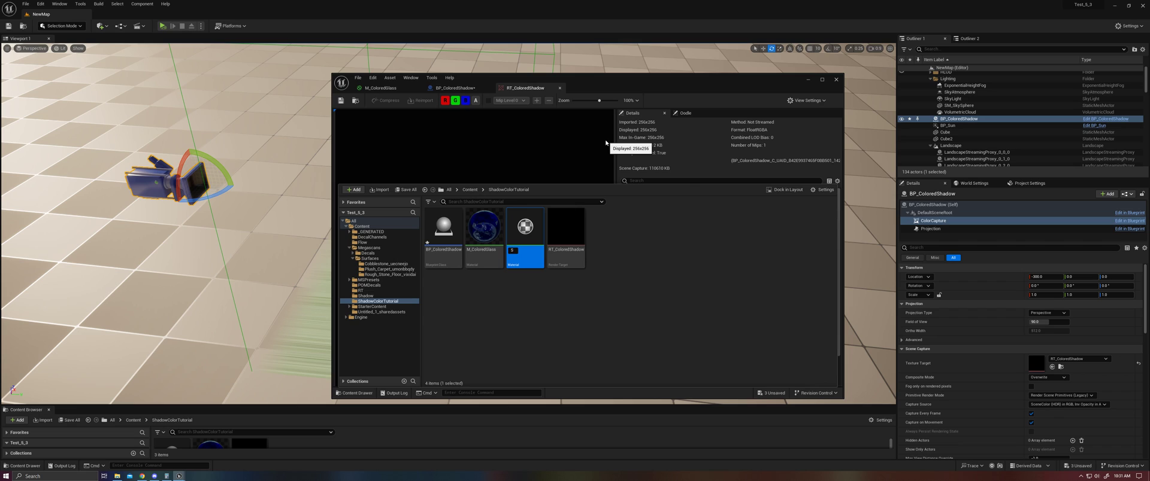
type("S")
key("BackSpace")
key("Return")
double_click(525, 230)
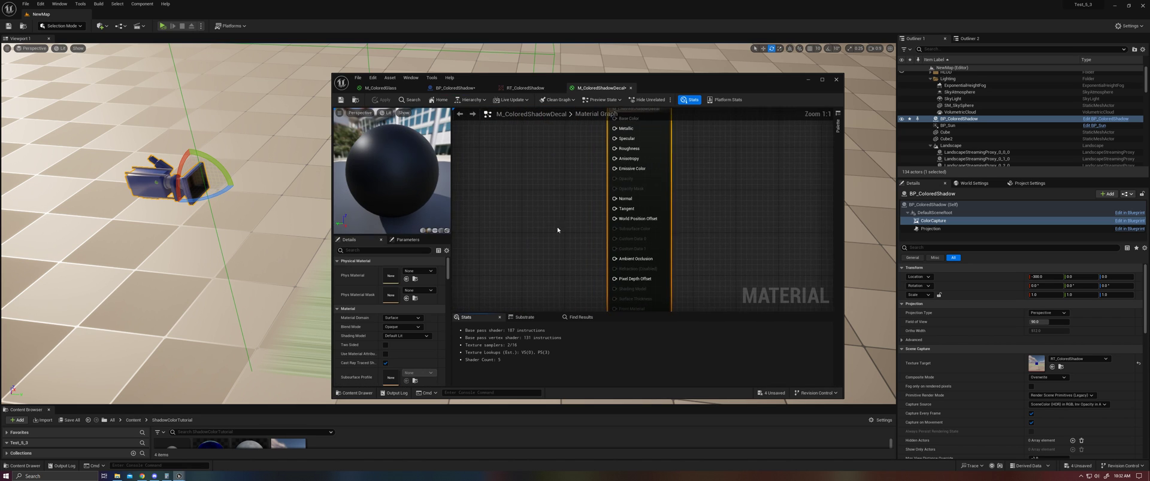
- Set the decal material's domain to Deferred Decal and its blend mode to Translucent
left_click(402, 318)
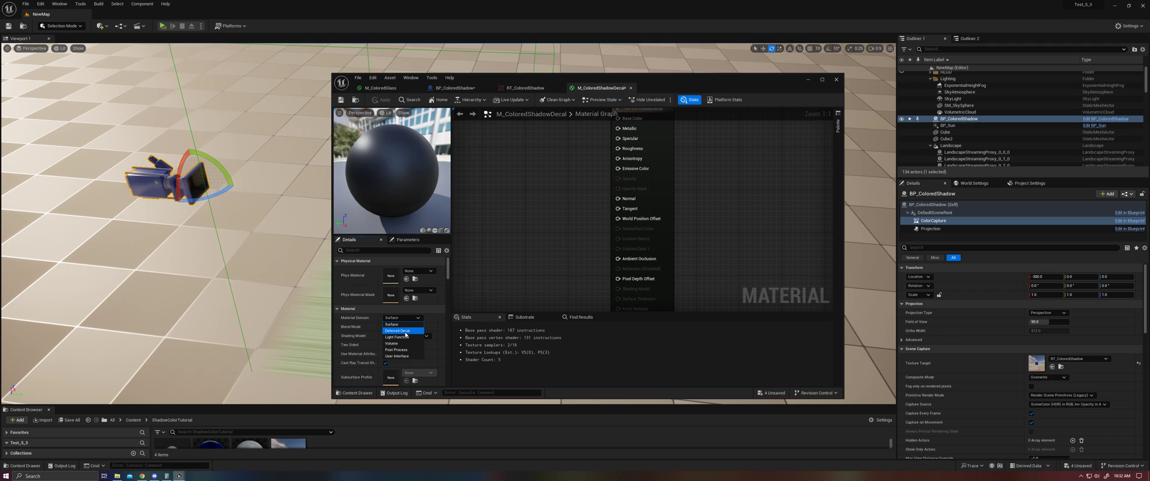
left_click(398, 330)
left_click(401, 327)
left_click(396, 346)
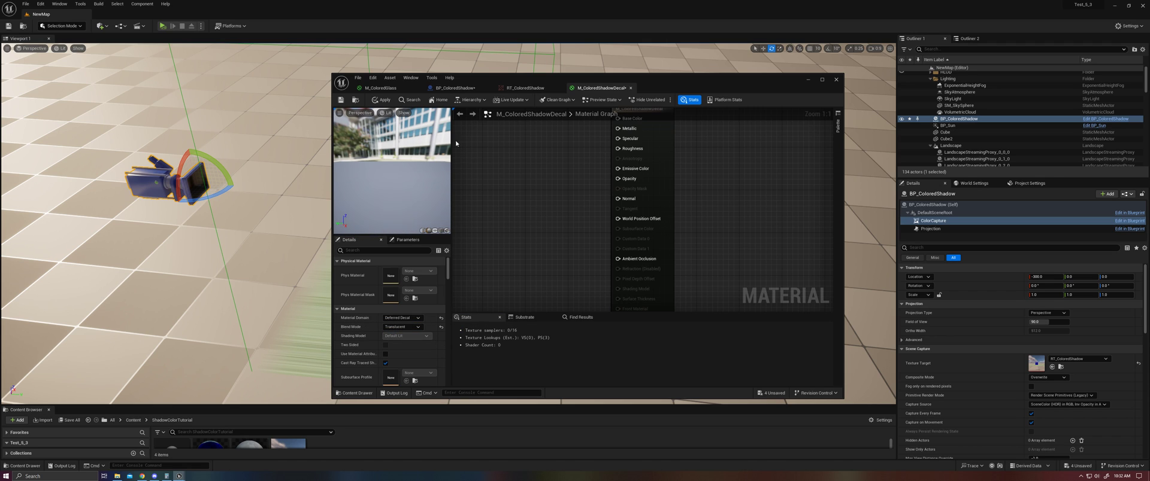
- Add RT_ColoredShadow to the material graph as a texture sample, connect its RGB output to Base Color, and apply the material
key("ctrl+space")
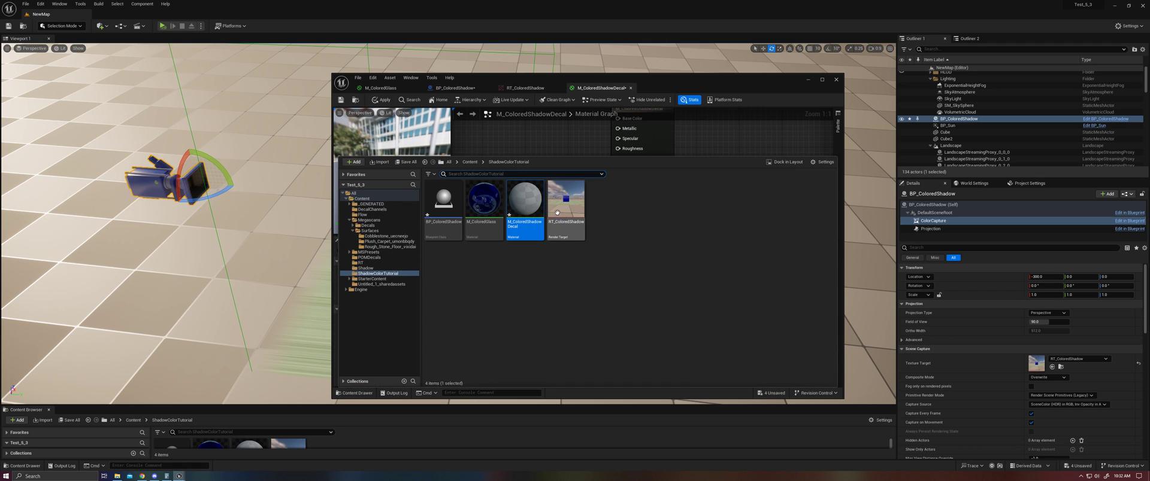
mouse_move(557, 213)
left_mouse_down()
mouse_move(539, 167)
mouse_move(595, 223)
mouse_move(644, 226)
mouse_move(664, 213)
mouse_move(556, 203)
left_mouse_up()
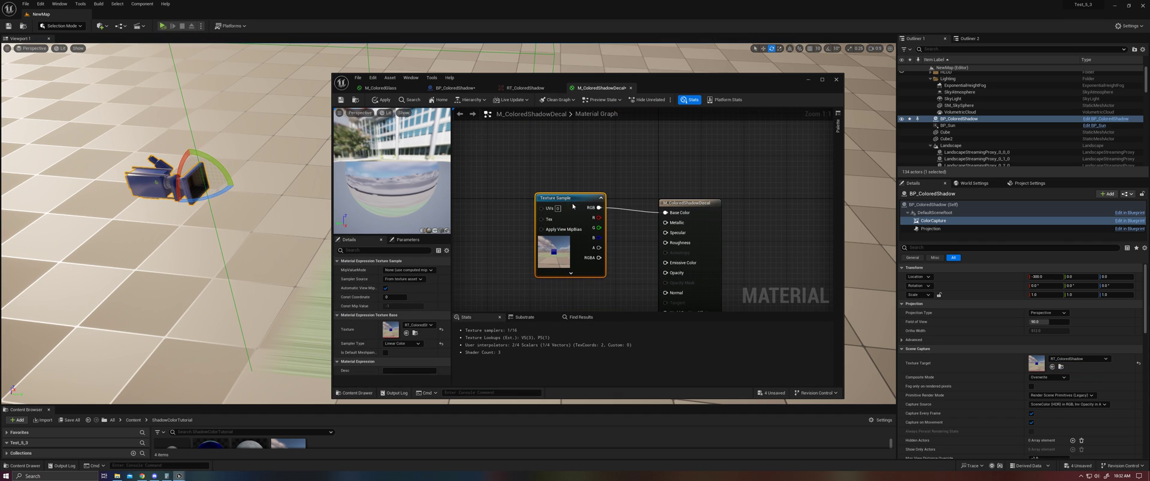
left_click(498, 163)
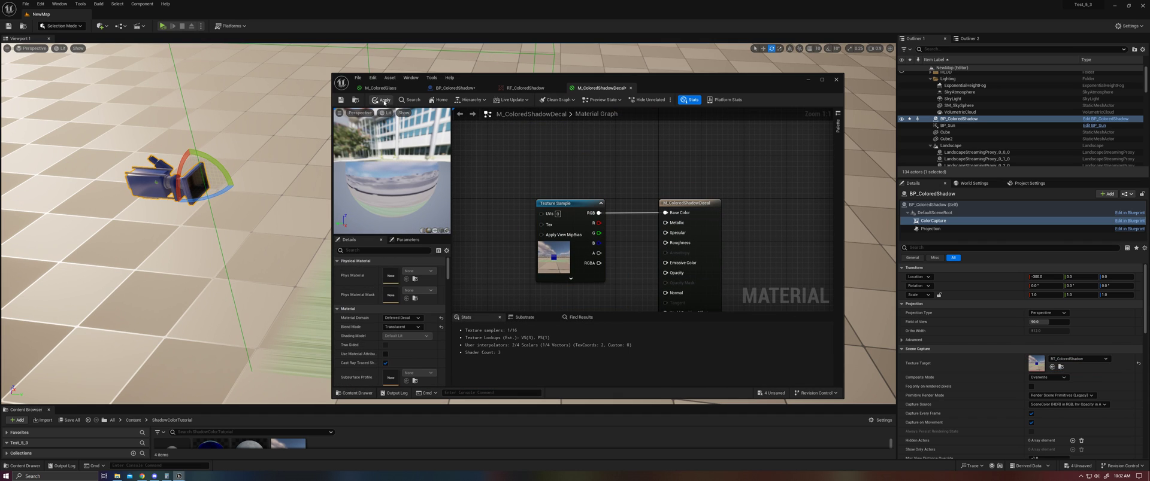
- Assign M_ColoredShadowDecal as the decal material of the actor's Projection component and uncover the level view
left_click(940, 229)
left_click(788, 264)
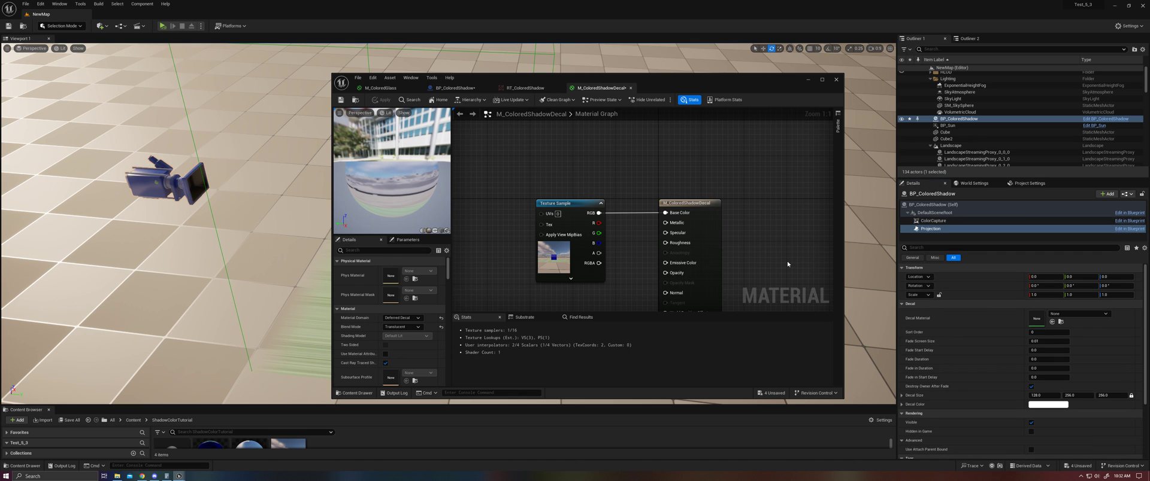
key("ctrl+space")
left_click_drag(564, 230, 1040, 316)
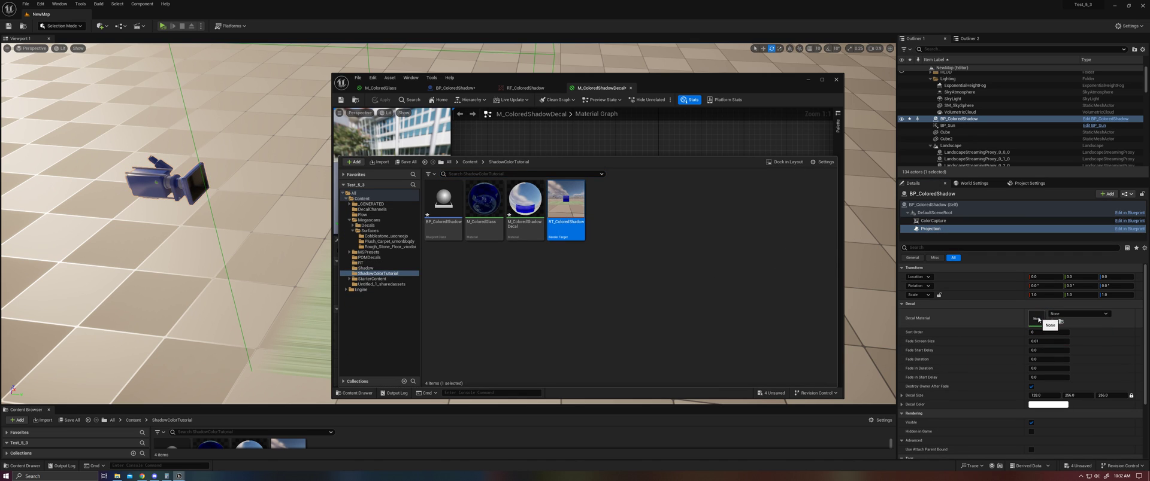
left_click_drag(519, 203, 1037, 318)
left_click_drag(667, 85, 896, 128)
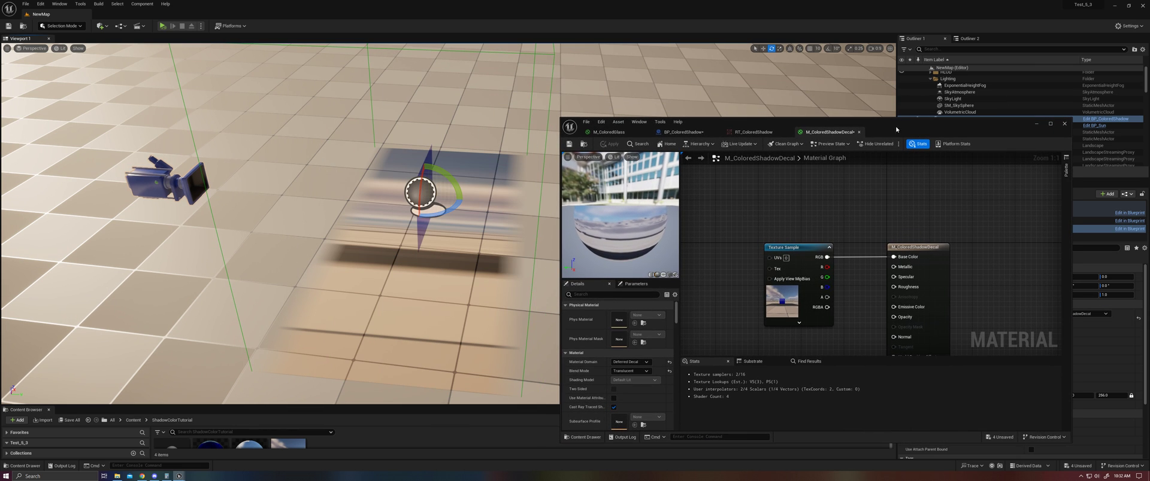
- Try rotating only the Projection component in the level and undo the rotation
right_click_drag(371, 180, 419, 180)
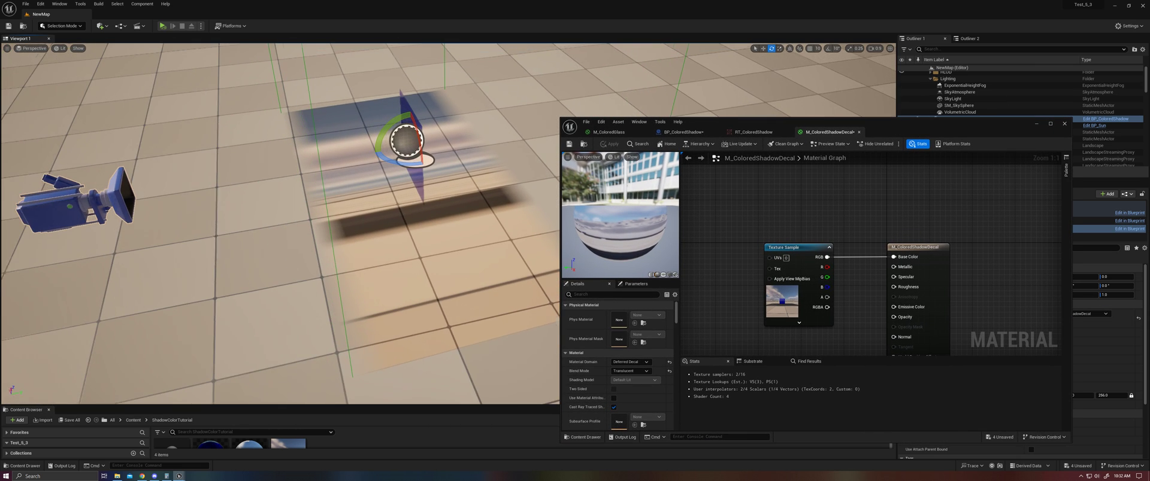
left_click_drag(834, 135, 829, 166)
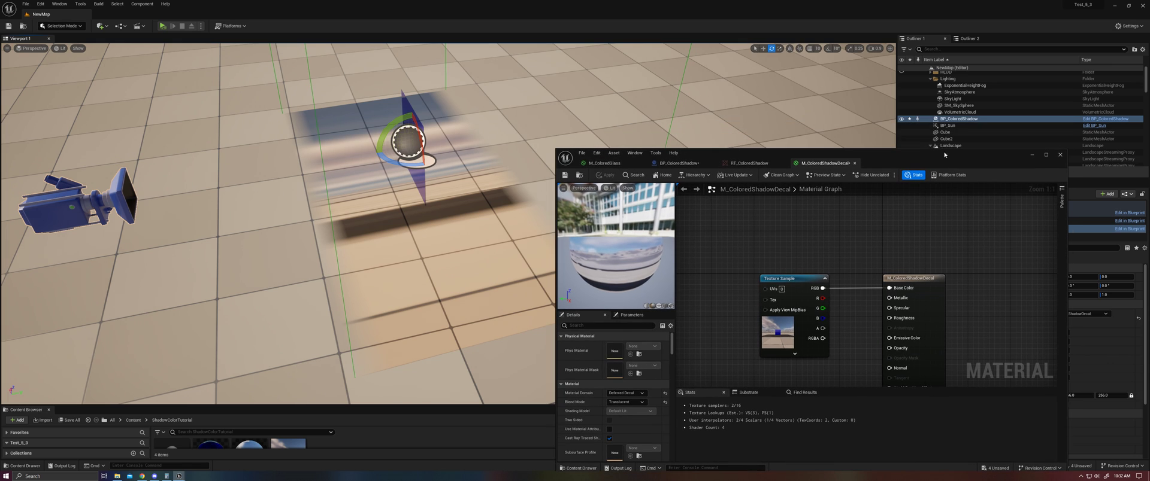
left_click_drag(366, 144, 475, 139)
key("ctrl+z")
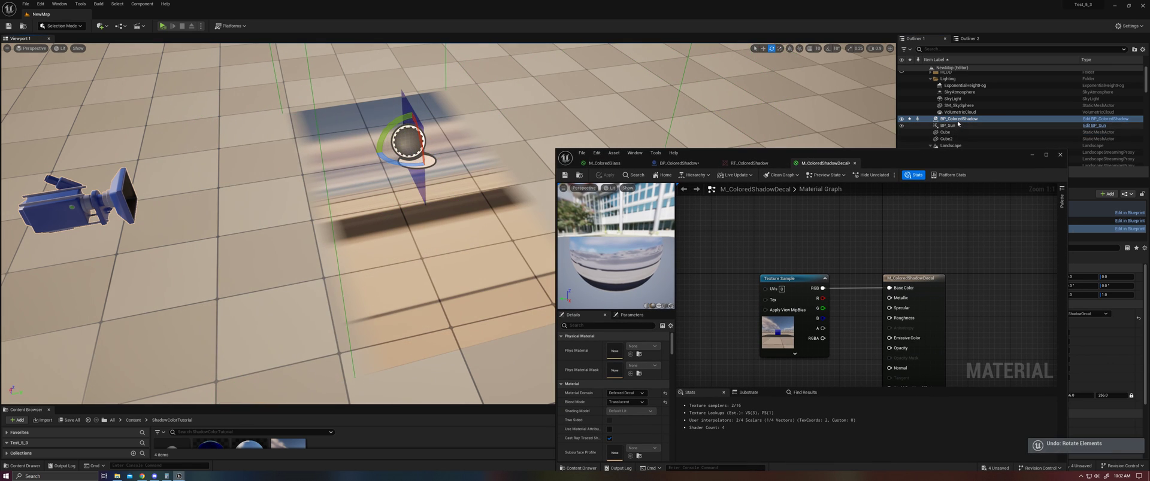
- Select the whole BP_ColoredShadow actor and tilt it so the capture camera looks down toward the glass plane
left_click_drag(958, 153, 817, 190)
left_click(970, 204)
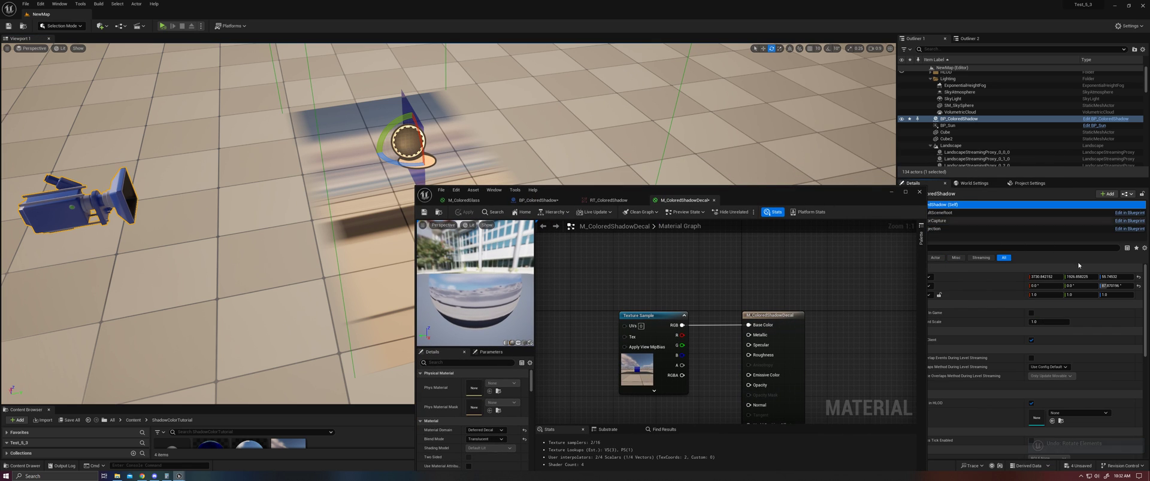
left_click_drag(391, 126, 459, 152)
- Return to the BP_ColoredShadow blueprint and stretch its Projection decal component to an X scale of 5
left_click_drag(569, 191, 718, 99)
left_click(609, 110)
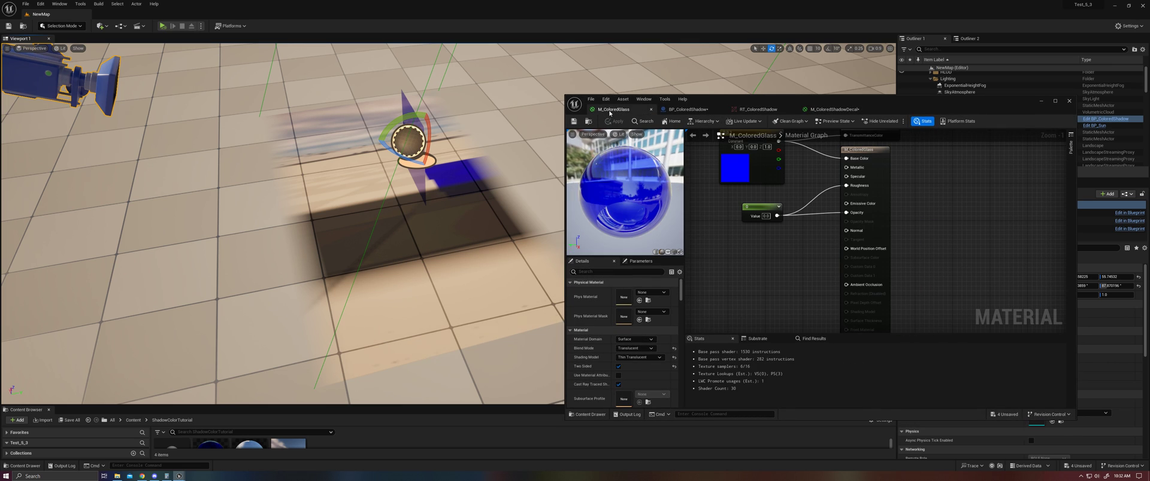
left_click(687, 109)
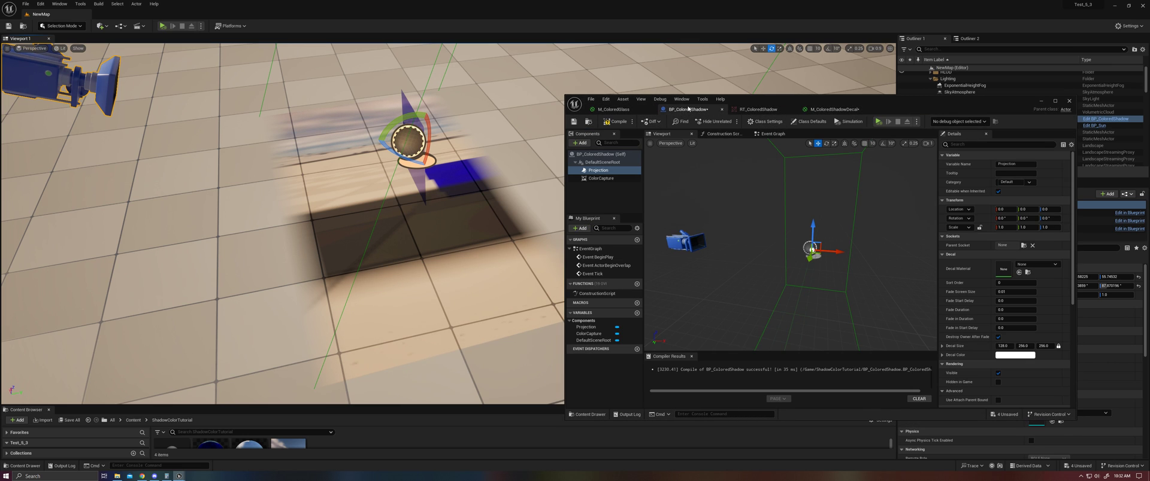
left_click(612, 179)
left_click(613, 170)
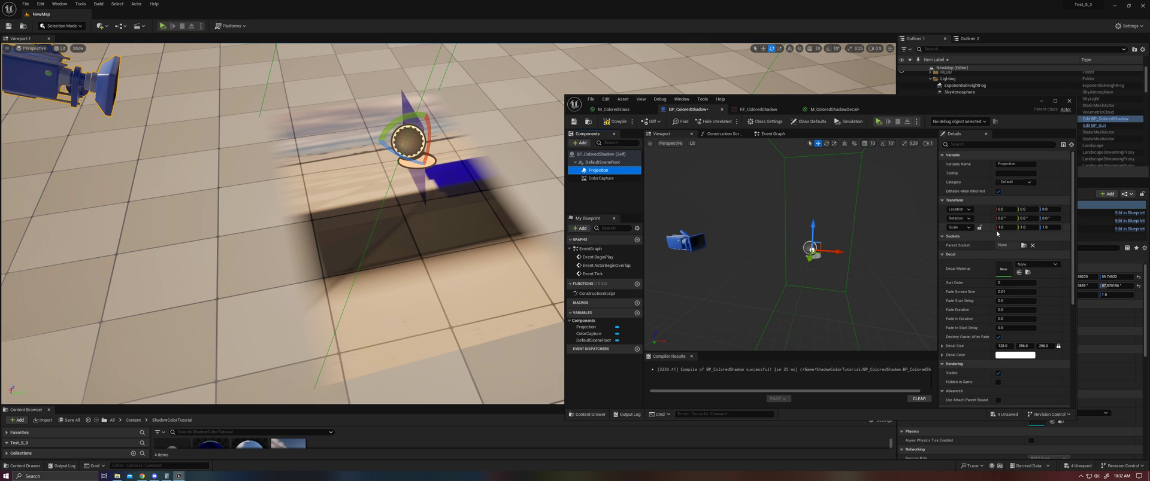
left_click_drag(1003, 228, 1060, 227)
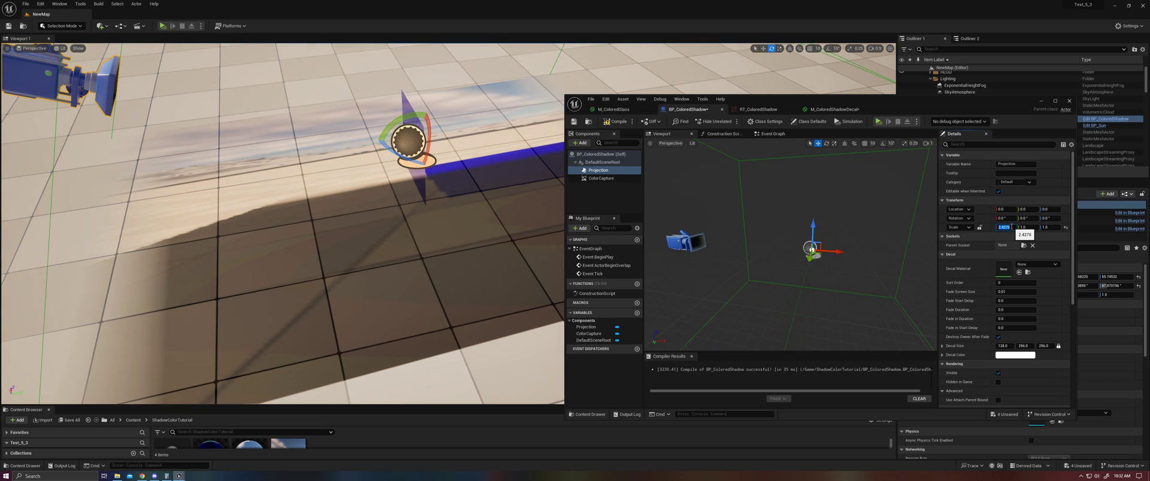
key("Return")
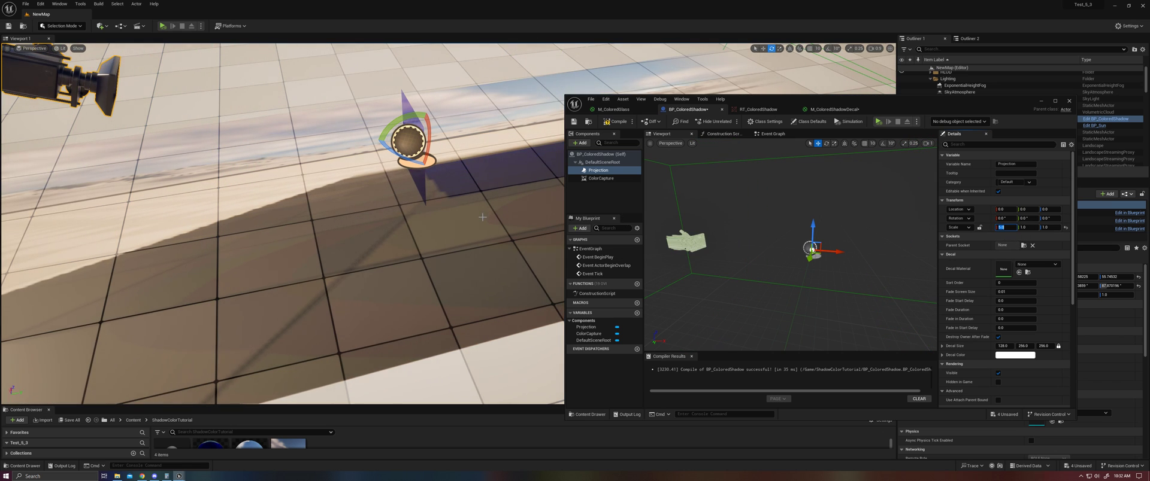
scroll(483, 217, "down", 8)
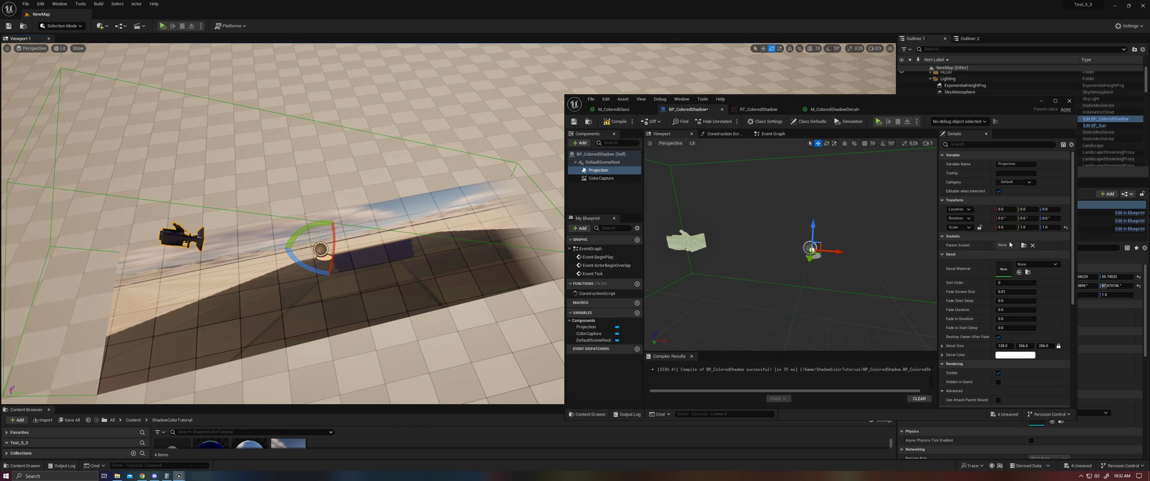
- Shift the Projection component forward along X by about 300 units, away from the capture camera
mouse_move(1004, 209)
left_mouse_down()
mouse_move(1048, 210)
mouse_move(1019, 209)
left_mouse_up()
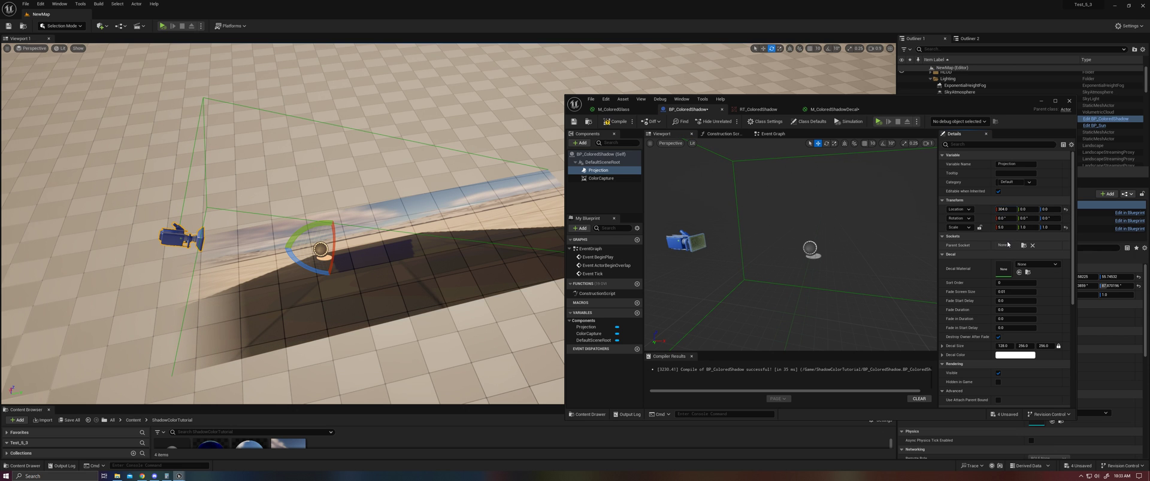
right_click_drag(450, 245, 508, 207)
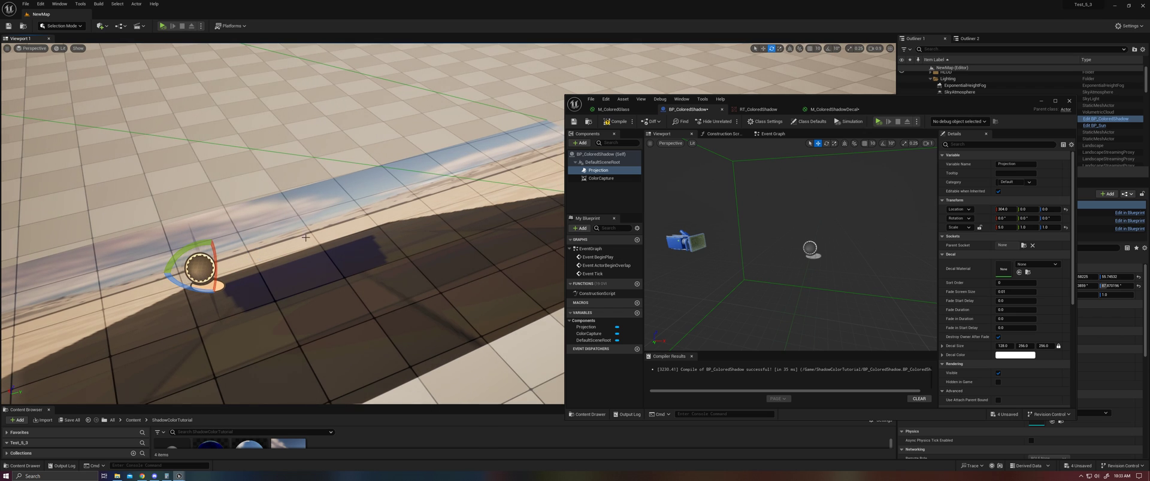
right_click_drag(388, 245, 345, 258)
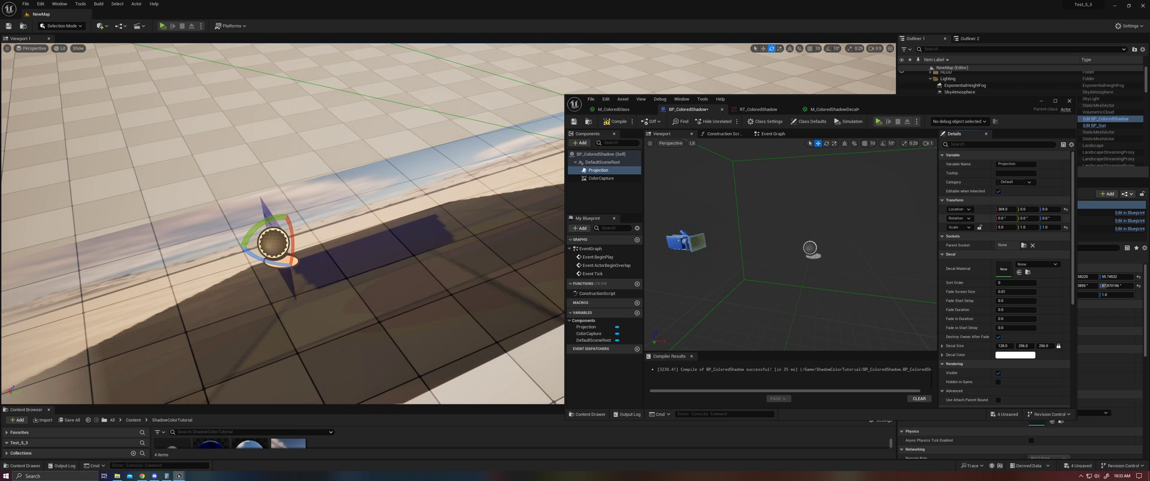
- Set the Projection component's X rotation to 90 degrees, and compile and save the BP_ColoredShadow blueprint
left_click_drag(1005, 218, 1030, 218)
left_click(1005, 218)
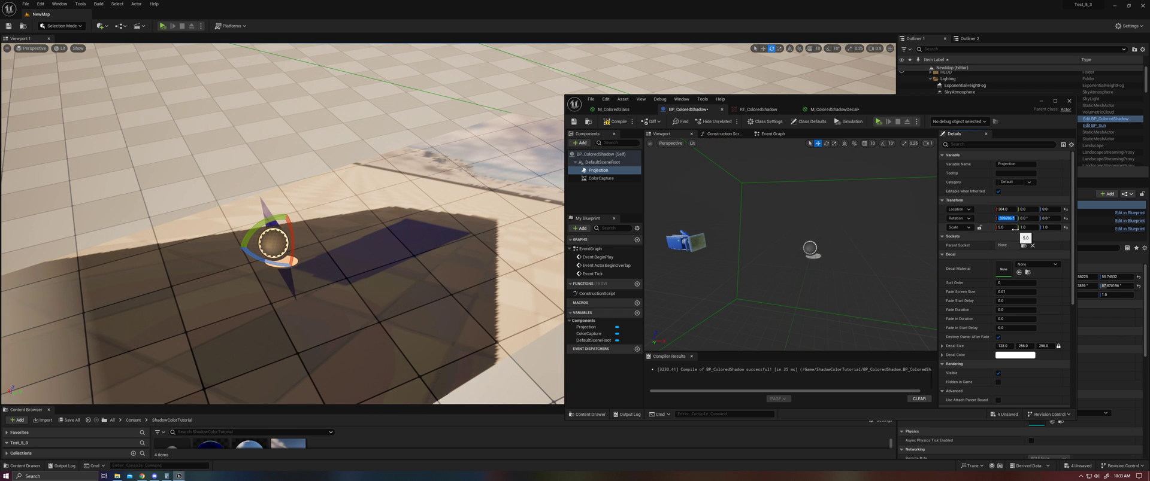
type("90")
key("Return")
scroll(419, 239, "down", 4)
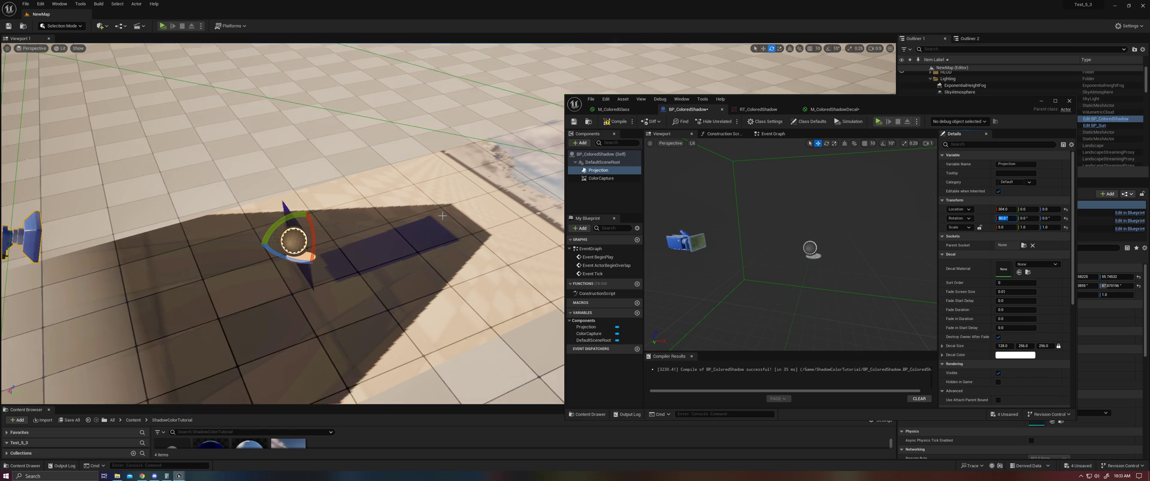
right_click_drag(419, 239, 426, 290)
right_click_drag(422, 203, 446, 215)
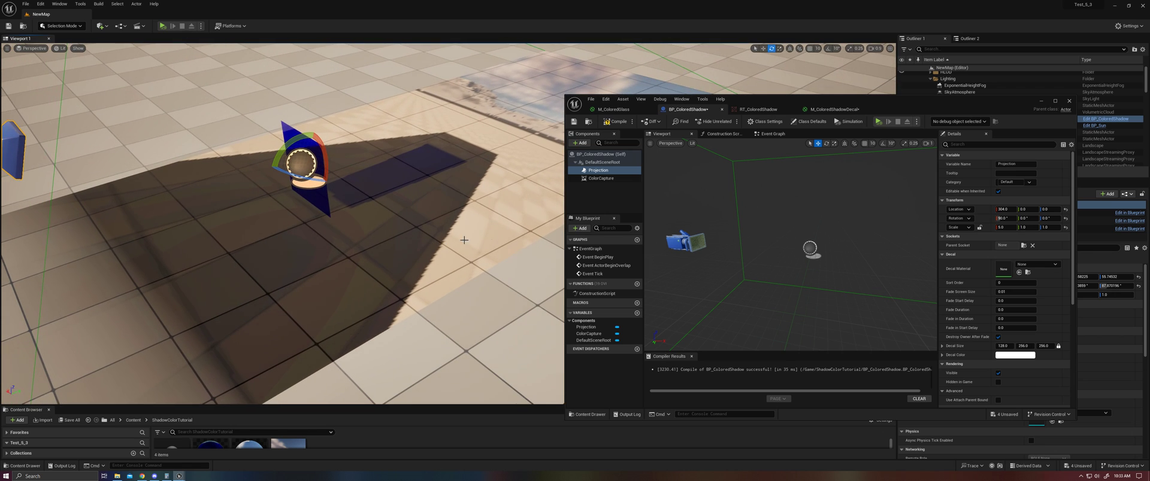
left_click(615, 122)
left_click(574, 122)
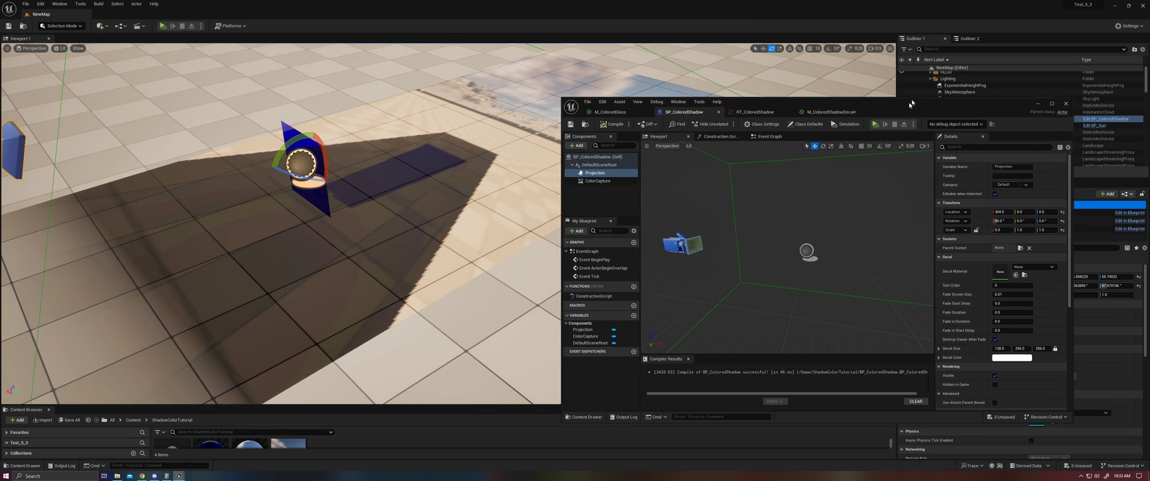
- Clear the blueprint editor from the level view and set the ColorCapture component's projection type to Orthographic
left_click_drag(908, 101, 672, 281)
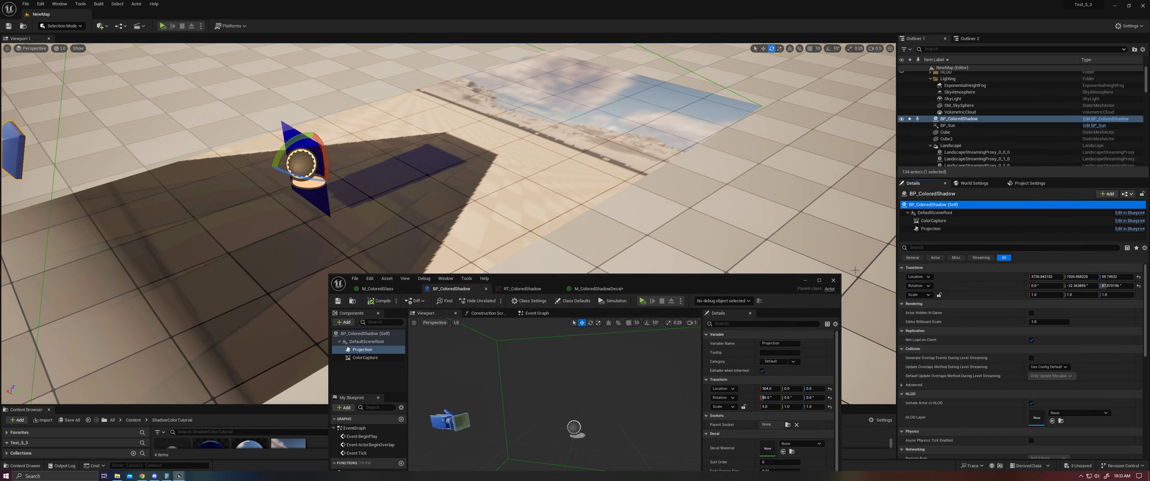
left_click(805, 280)
left_click(937, 220)
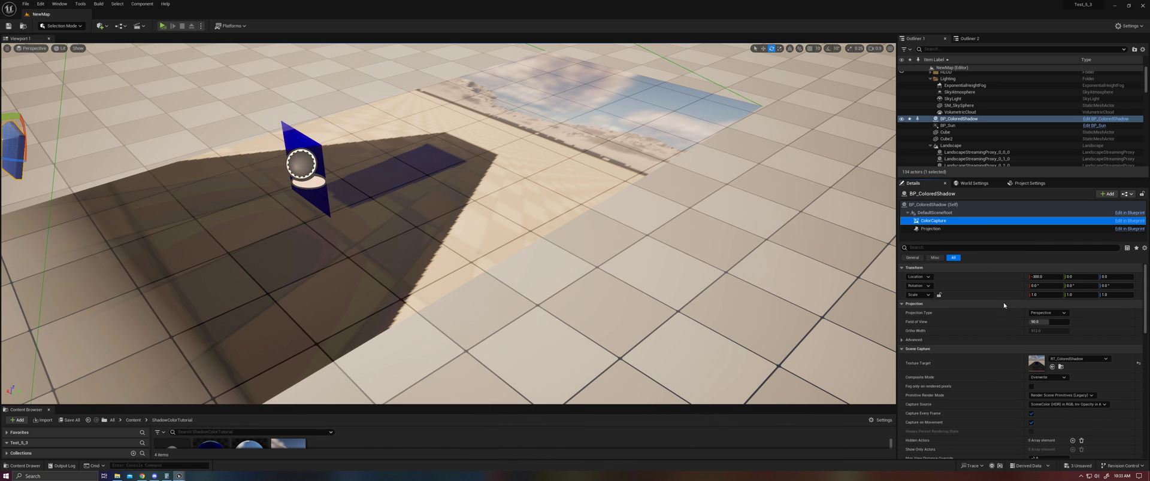
scroll(594, 293, "down", 5)
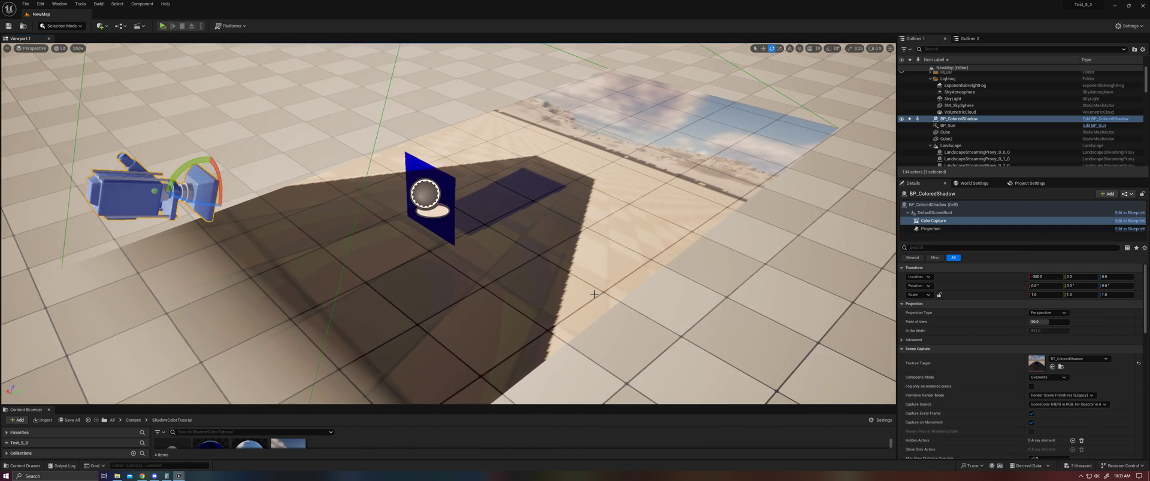
right_click_drag(619, 289, 582, 271)
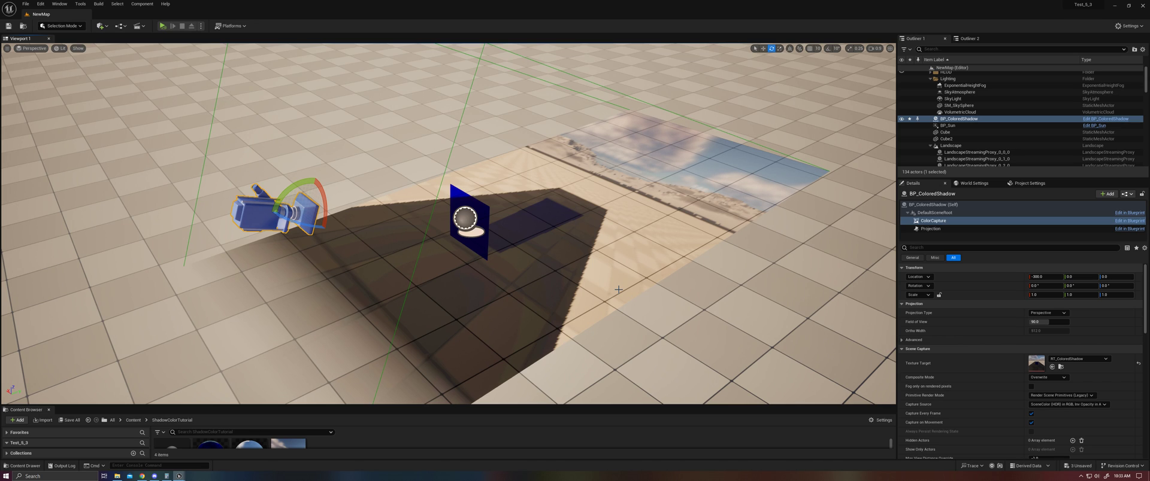
left_click(1048, 313)
left_click(1057, 326)
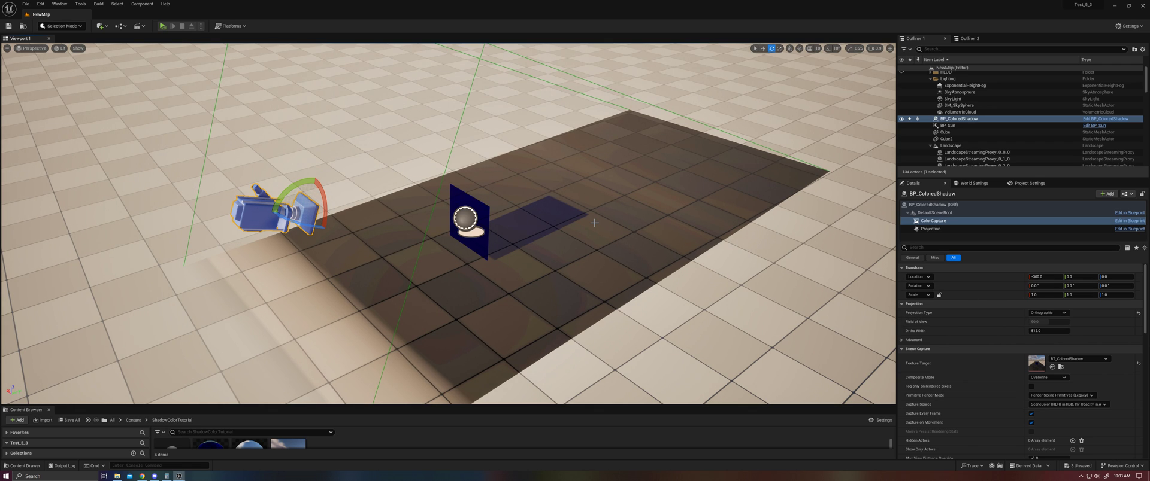
- Open the glass plane's M_ColoredGlass material, enable its Cast Dynamic Shadow as Masked option, and apply the change
right_click_drag(594, 223, 556, 254)
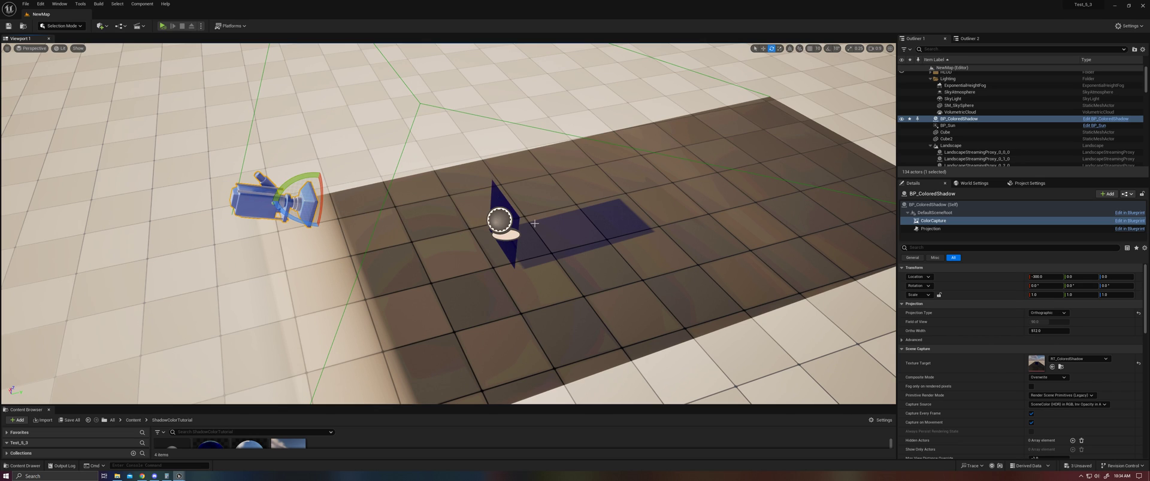
right_click_drag(521, 263, 359, 258)
right_click_drag(563, 260, 560, 234)
left_click(571, 231)
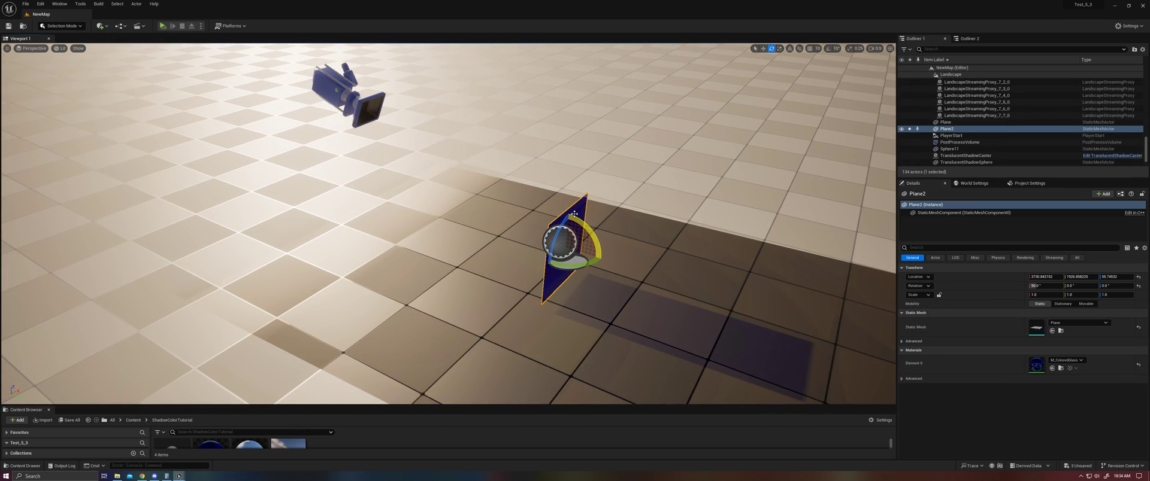
key("ctrl+space")
double_click(255, 389)
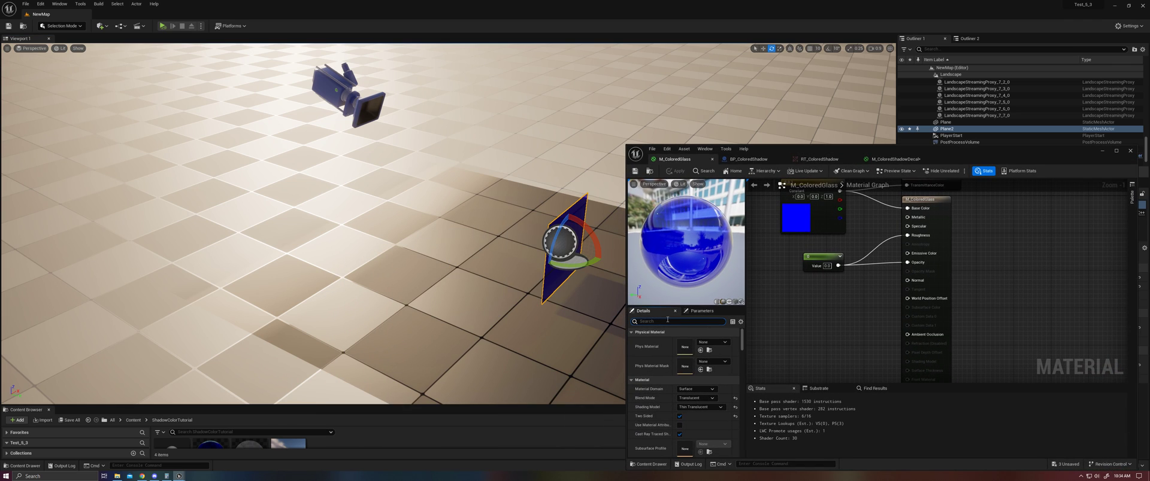
left_click(668, 321)
type("cast")
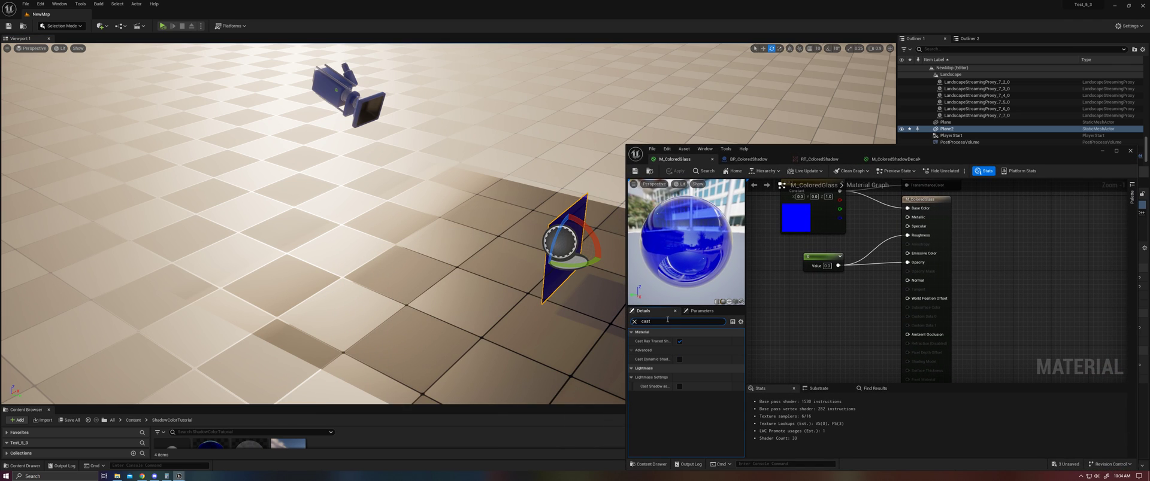
left_click(679, 360)
left_click(674, 172)
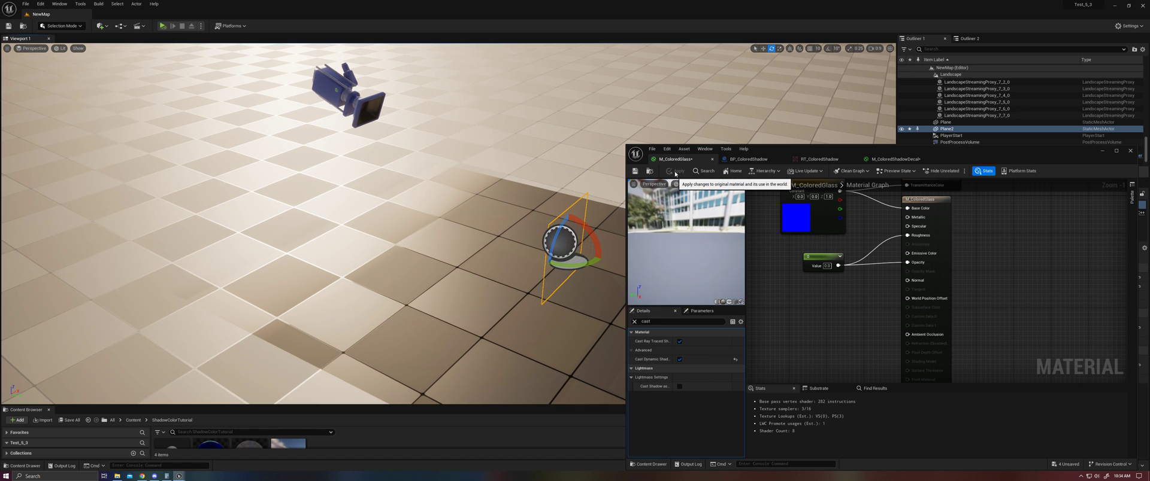
left_click(674, 172)
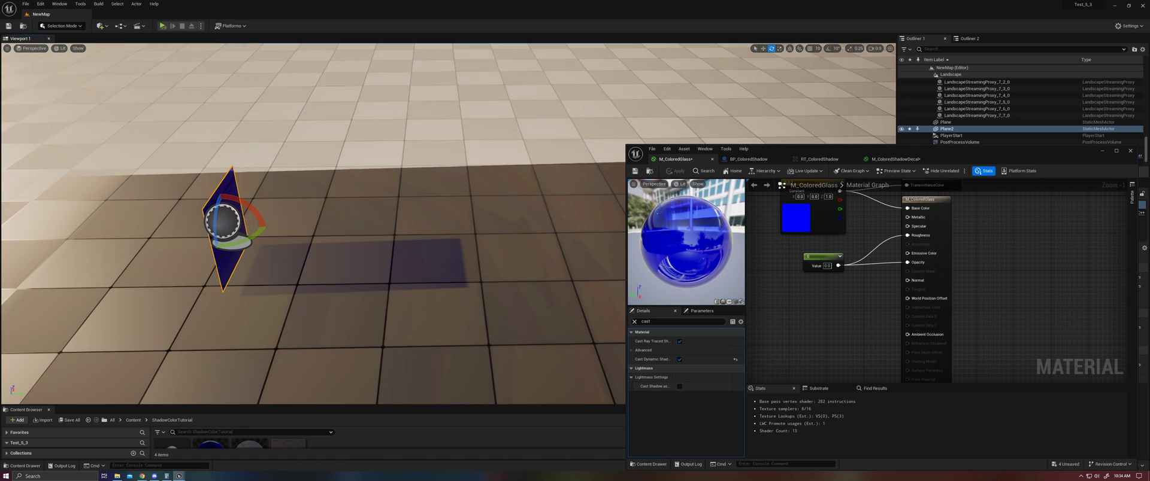
- Set the constant feeding Roughness and Opacity in M_ColoredGlass to 0.5 and apply the material
mouse_move(472, 256)
right_mouse_down()
mouse_move(360, 281)
mouse_move(515, 243)
mouse_move(472, 257)
right_mouse_up()
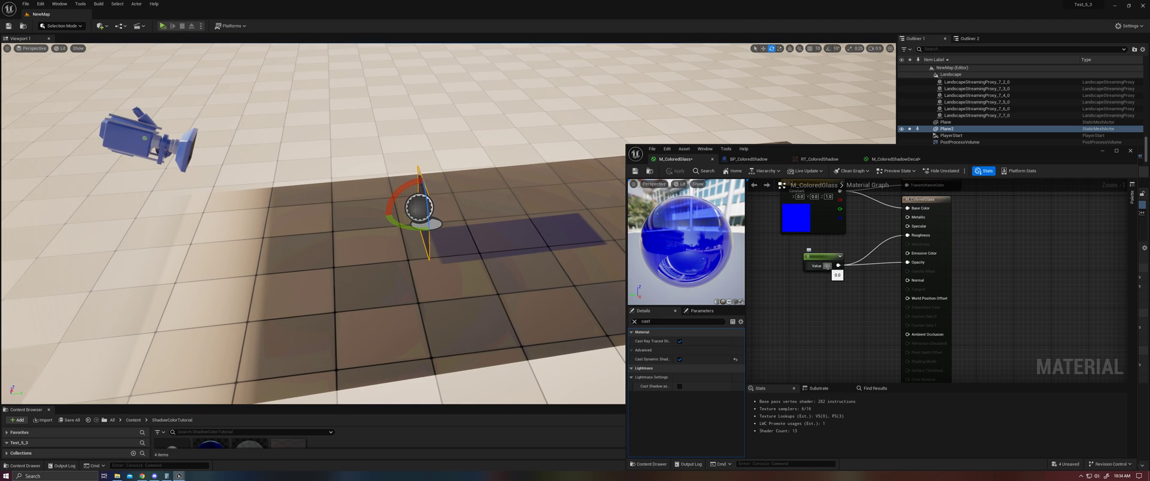
type("0.5")
key("Return")
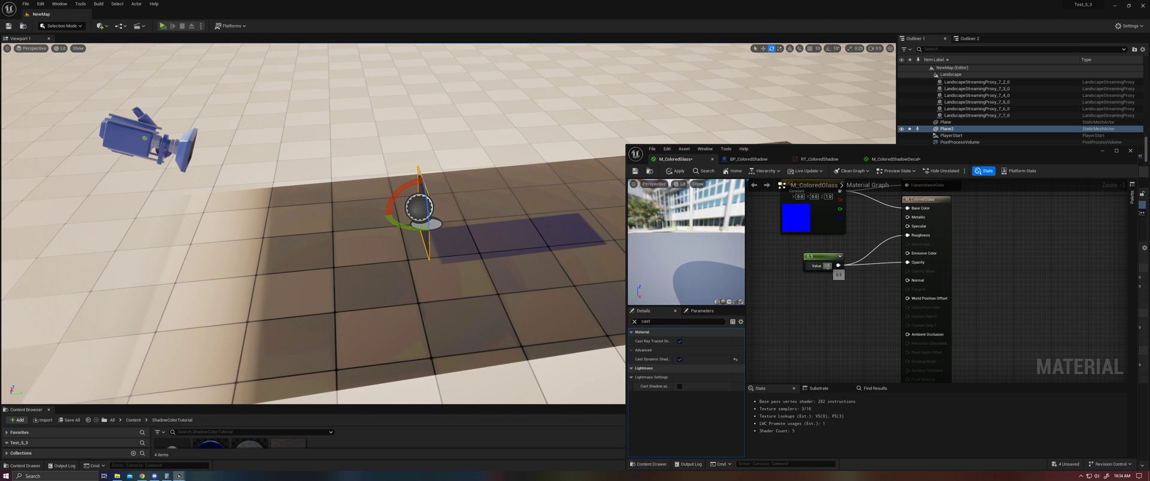
left_click(674, 172)
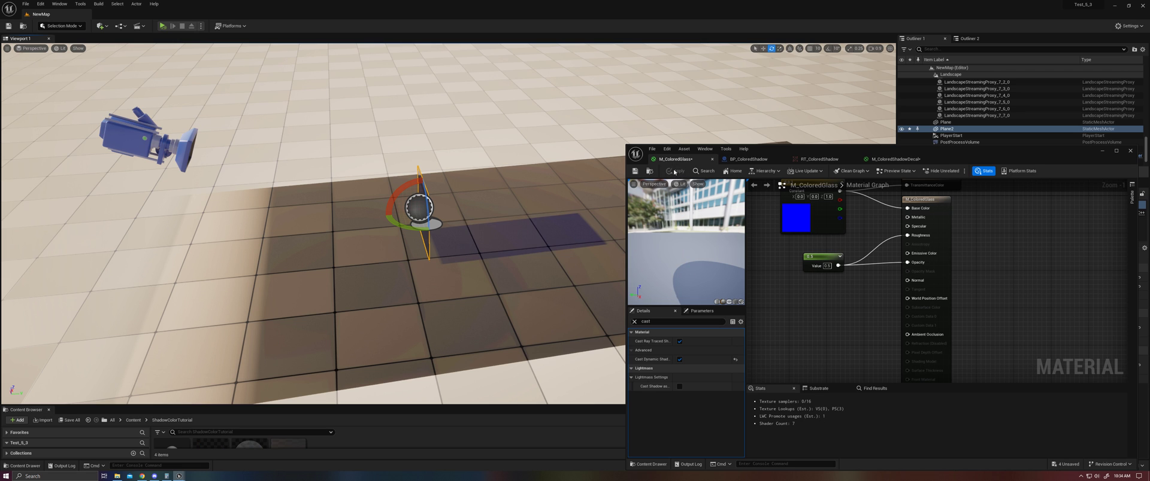
right_click_drag(373, 245, 373, 245)
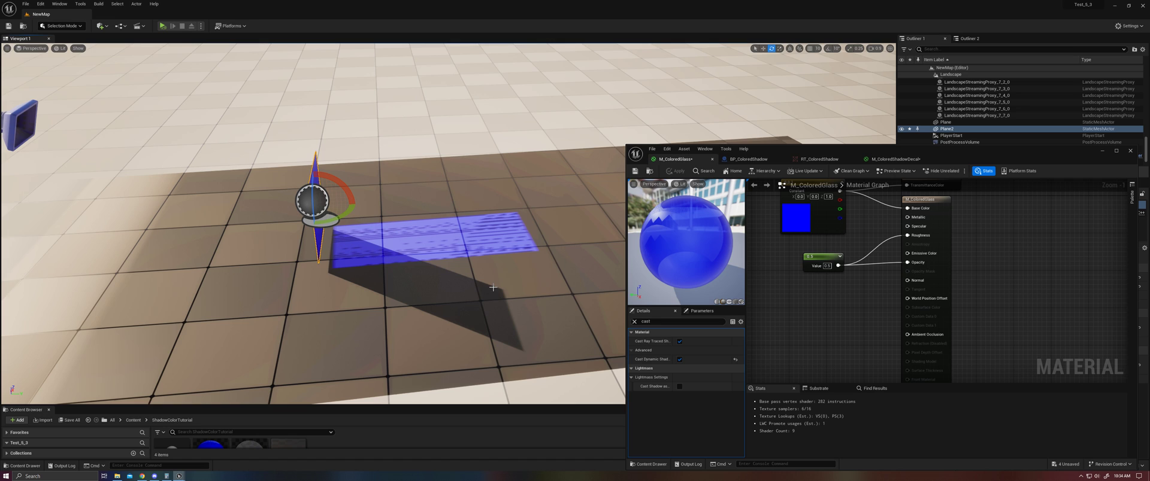
- Copy the rotation of BP_Sun and paste it onto the BP_ColoredShadow actor
left_click_drag(834, 154, 784, 286)
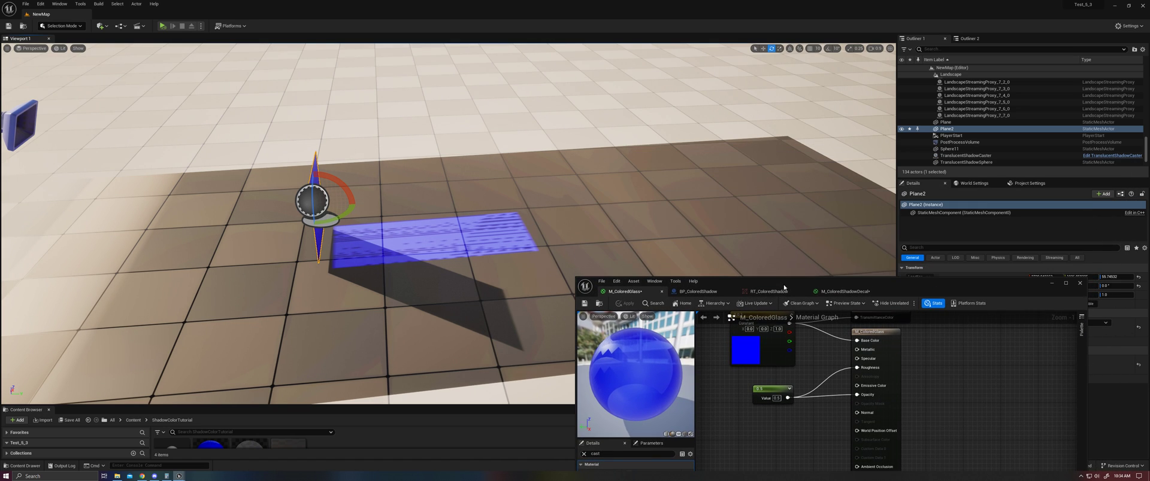
left_click_drag(1145, 146, 1146, 73)
left_click(968, 122)
left_click(958, 128)
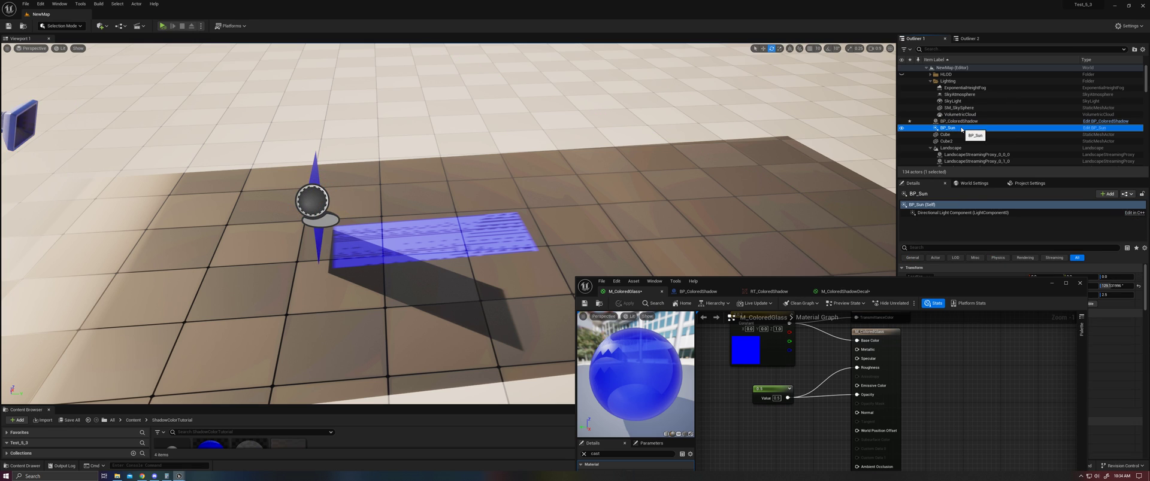
left_click_drag(949, 290, 938, 346)
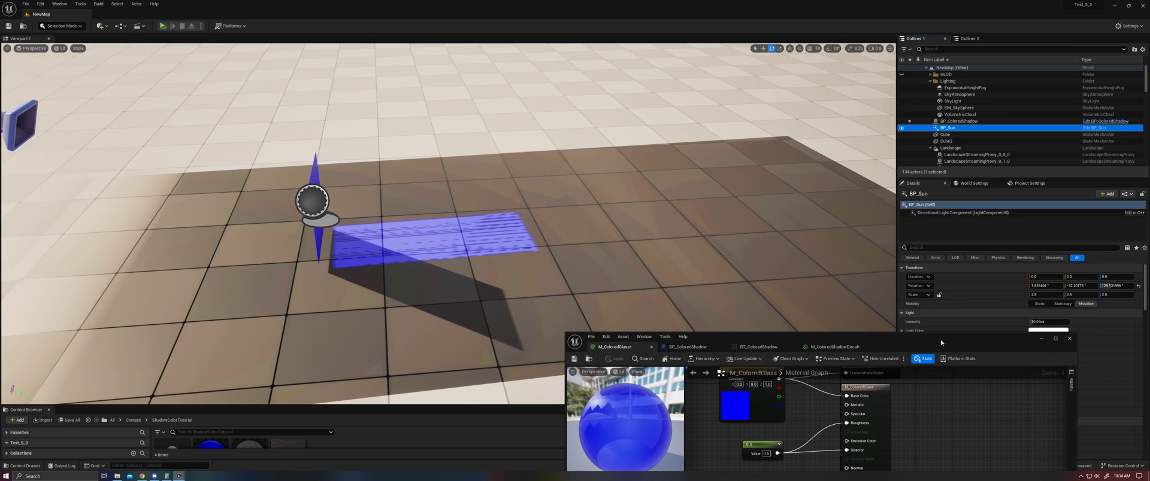
right_click(981, 288)
left_click(1003, 293)
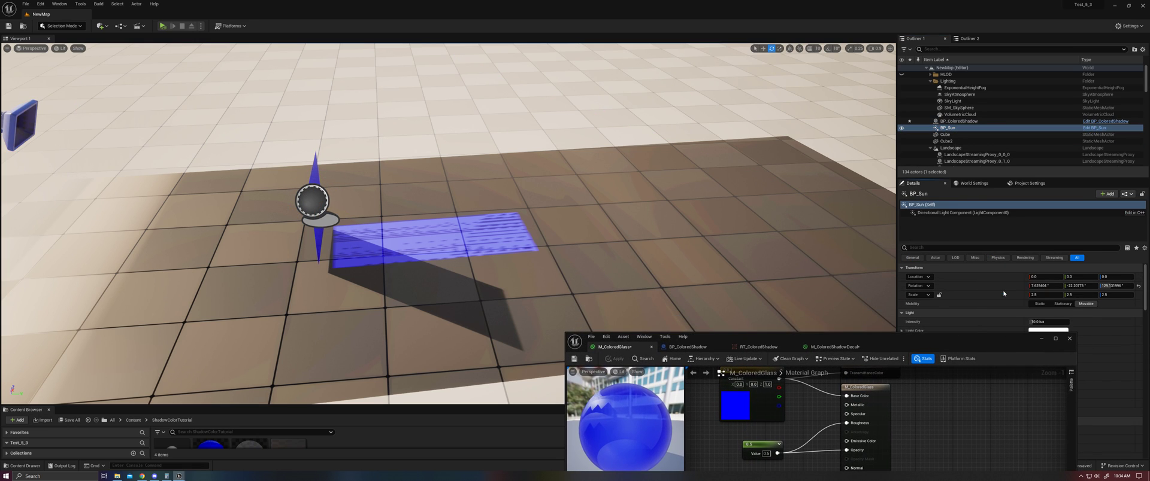
left_click(970, 121)
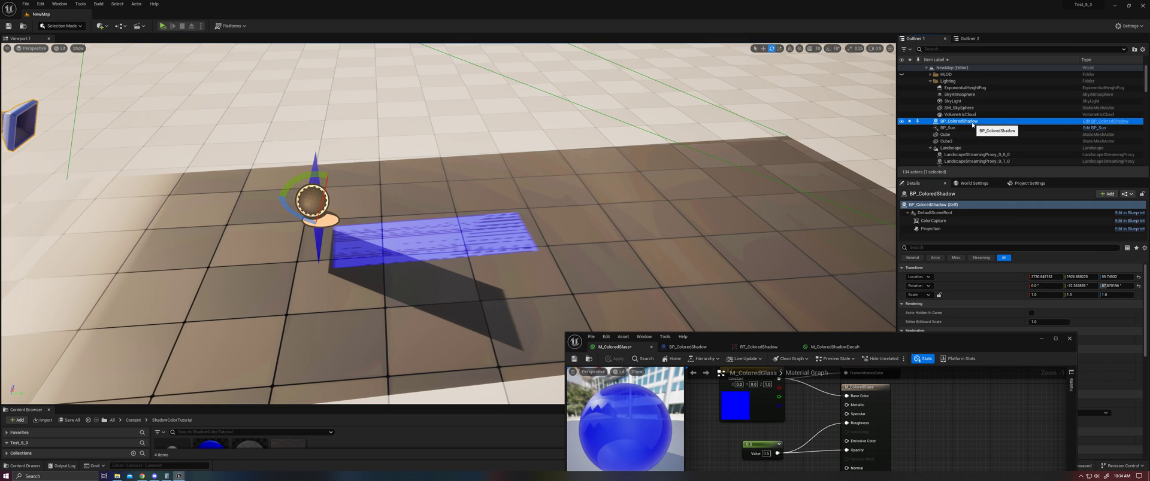
right_click(996, 287)
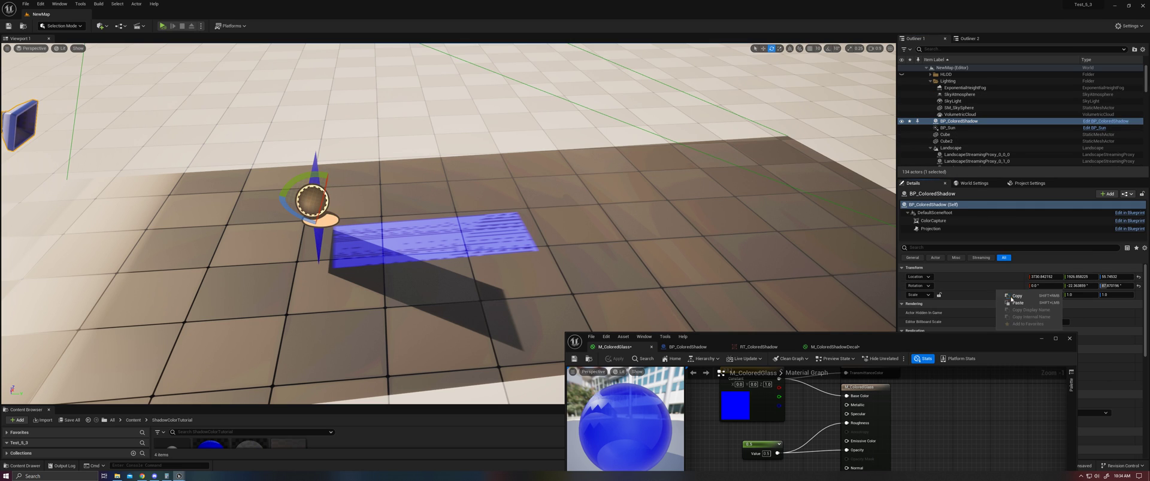
left_click(1025, 302)
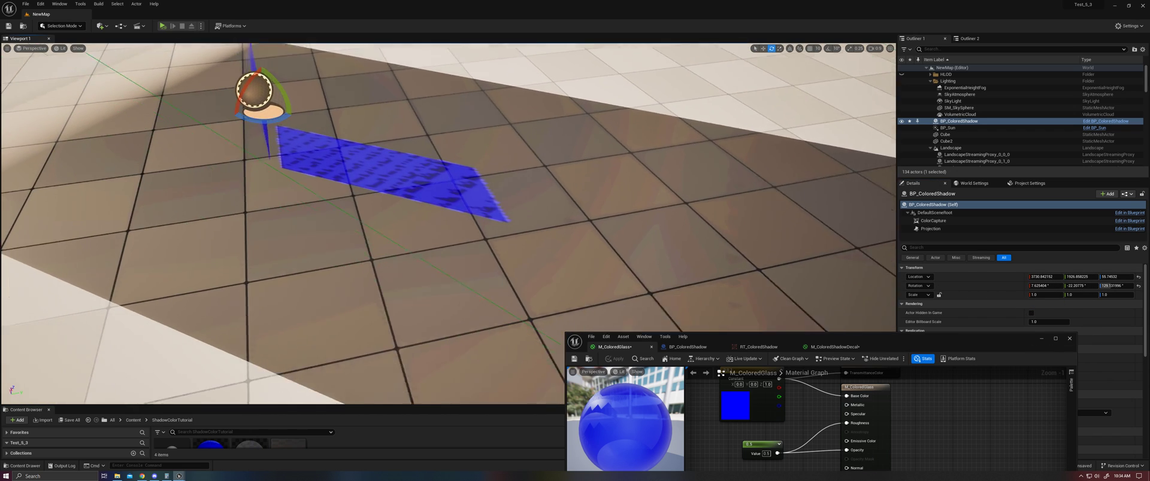
- Rotate the glass plane Plane2 about its vertical axis and clear the material editor from the level view
right_click_drag(448, 224, 322, 205)
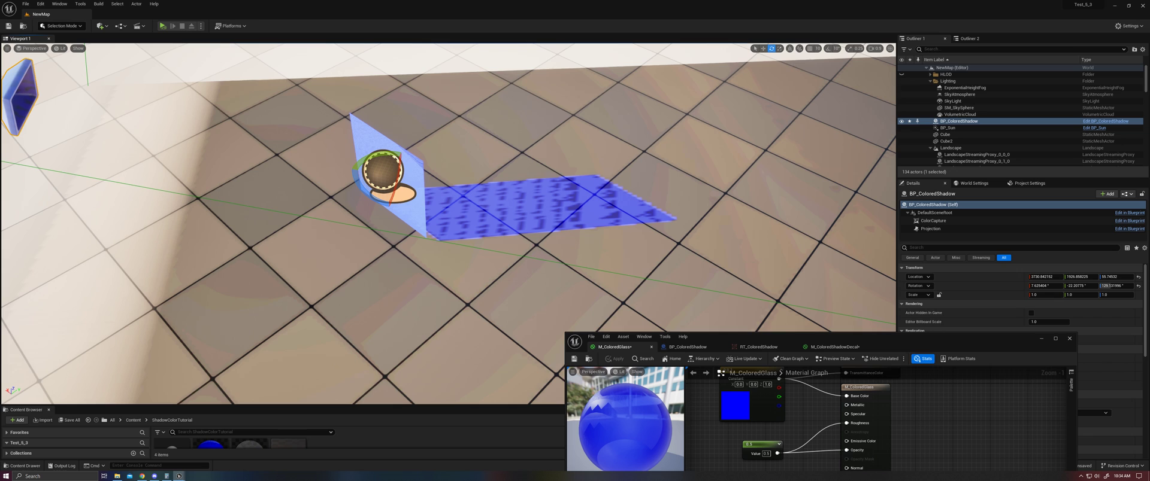
left_click(412, 168)
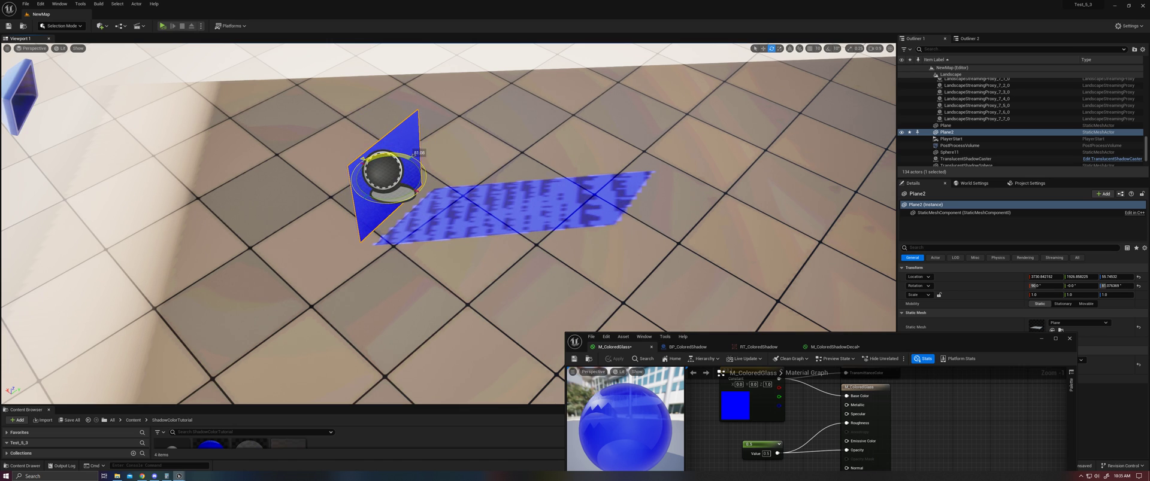
right_click_drag(533, 211, 488, 196)
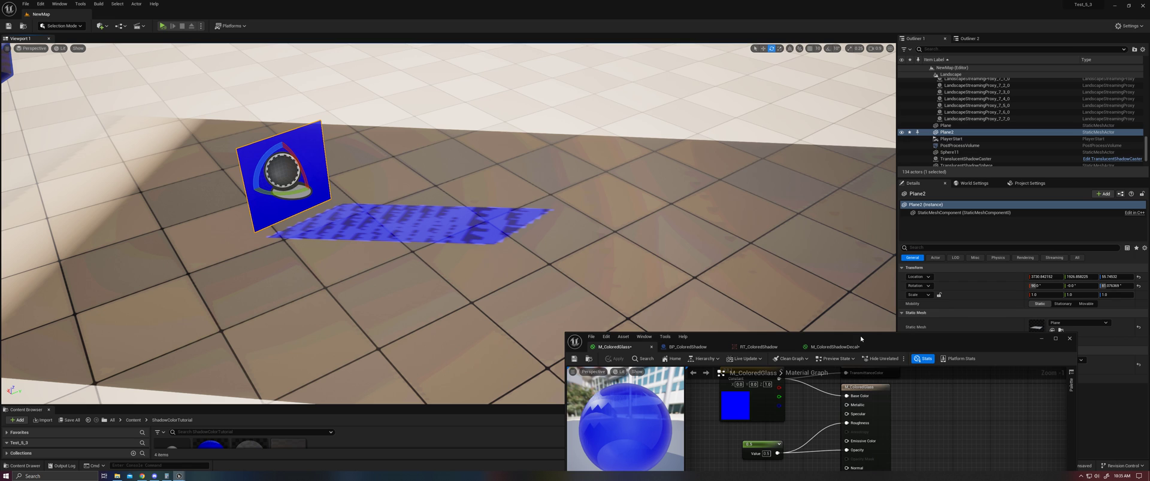
left_click_drag(860, 338, 775, 221)
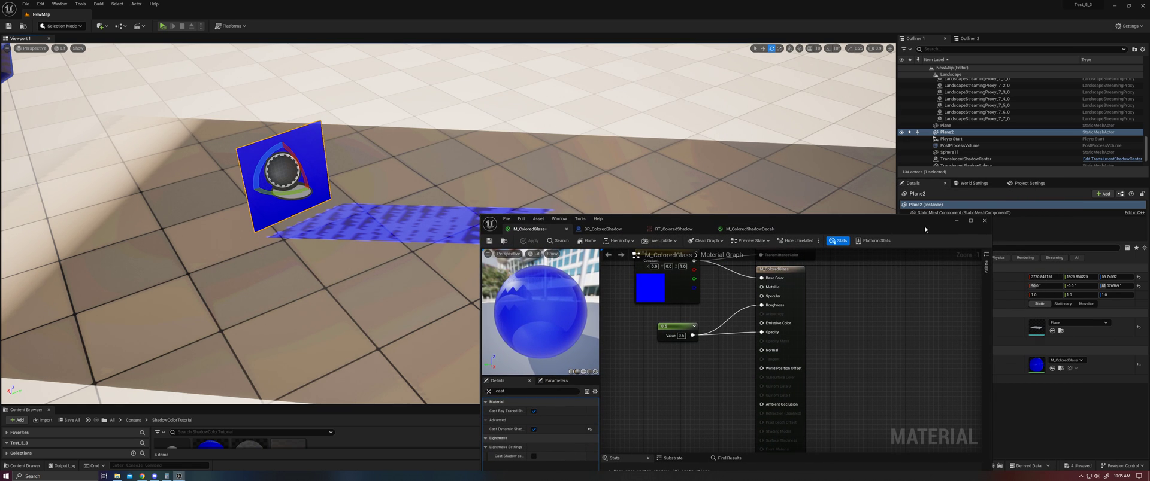
left_click_drag(924, 229, 904, 256)
left_click(897, 249)
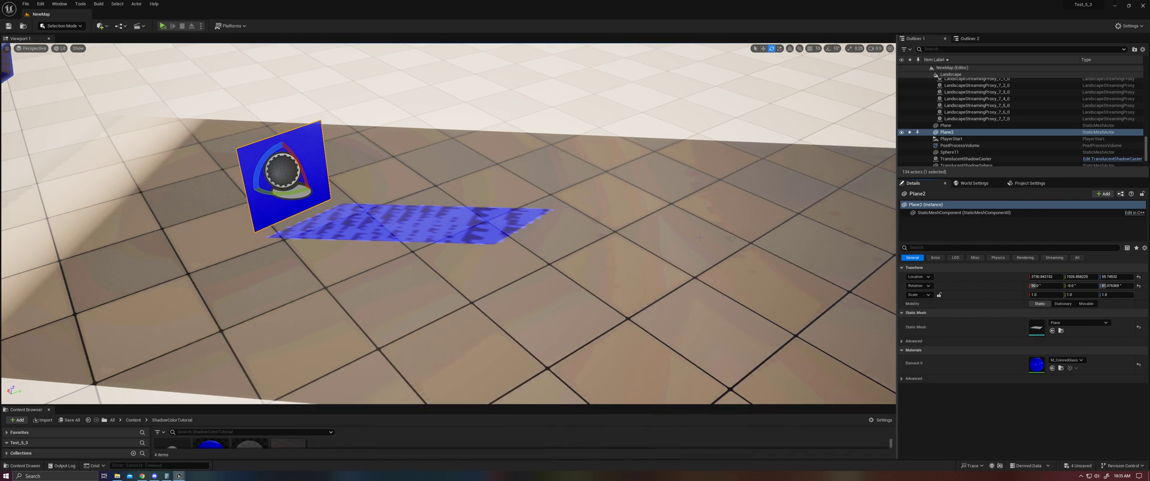
- Select the BP_ColoredShadow actor and open the RT_ColoredShadow render target in a window clear of the actor's details
scroll(563, 133, "down", 4)
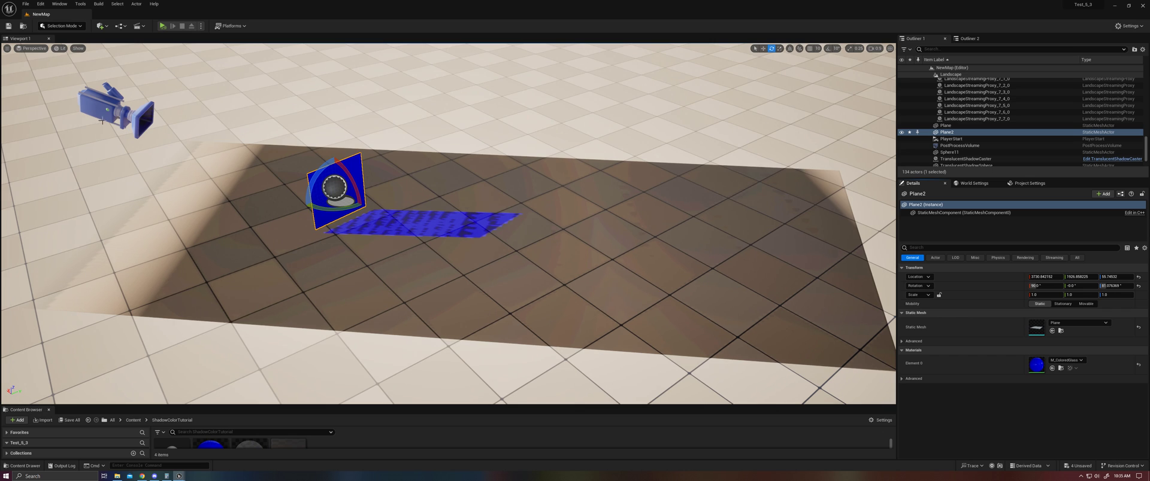
left_click(101, 121)
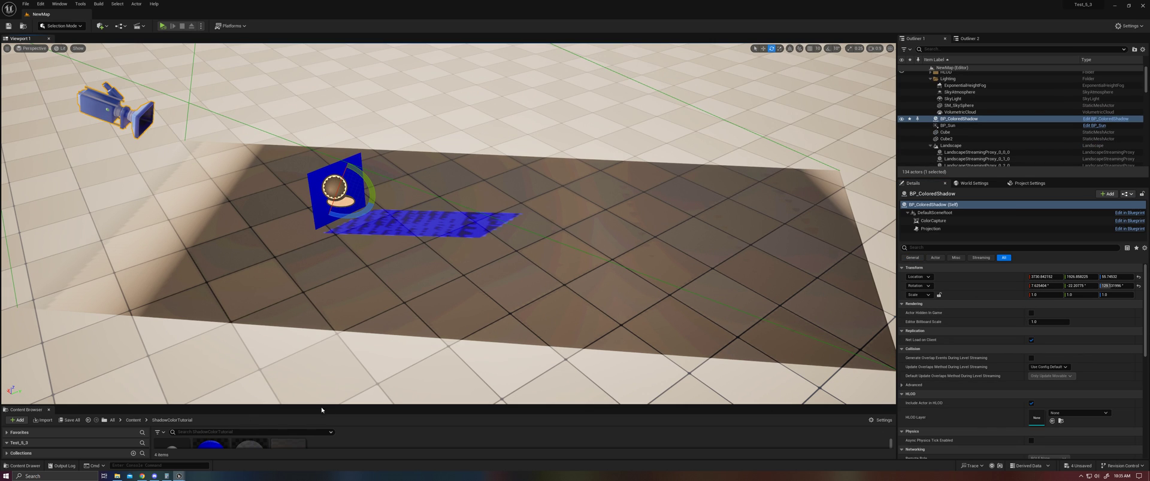
left_click_drag(321, 410, 321, 366)
double_click(288, 414)
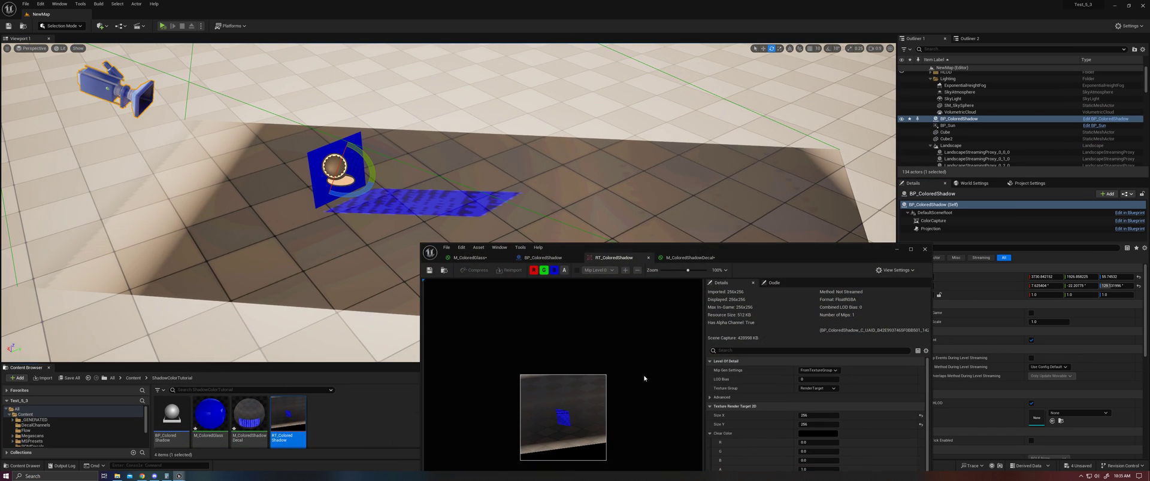
left_click_drag(748, 251, 725, 164)
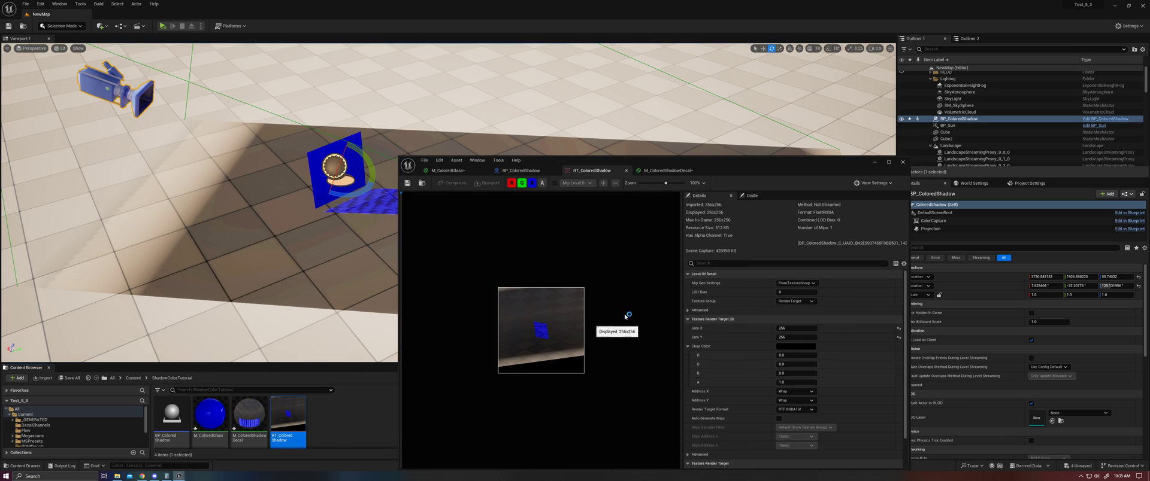
left_click_drag(736, 166, 654, 123)
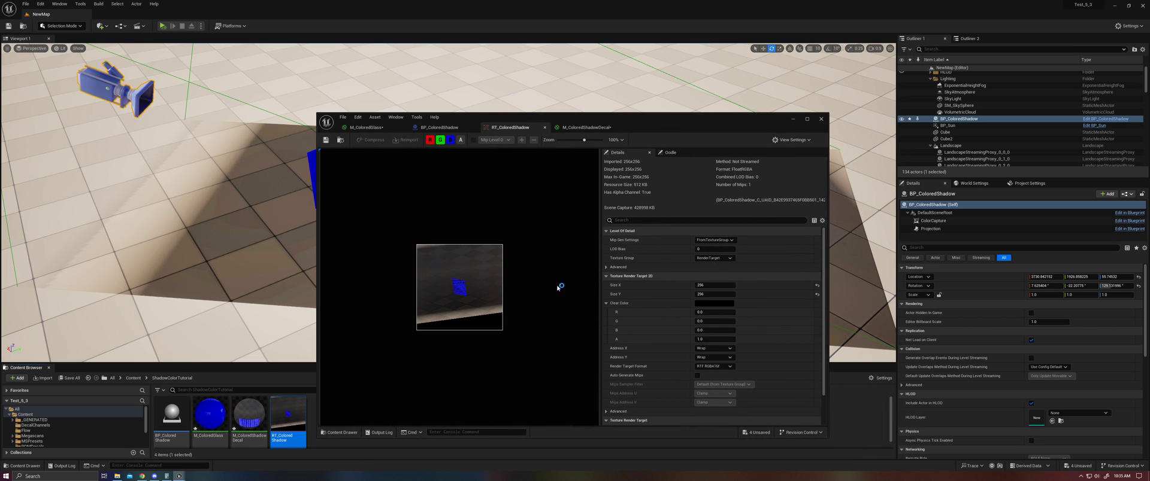
- Set the ColorCapture component's Ortho Width to 140 so the glass plane fills more of the render target
left_click(937, 220)
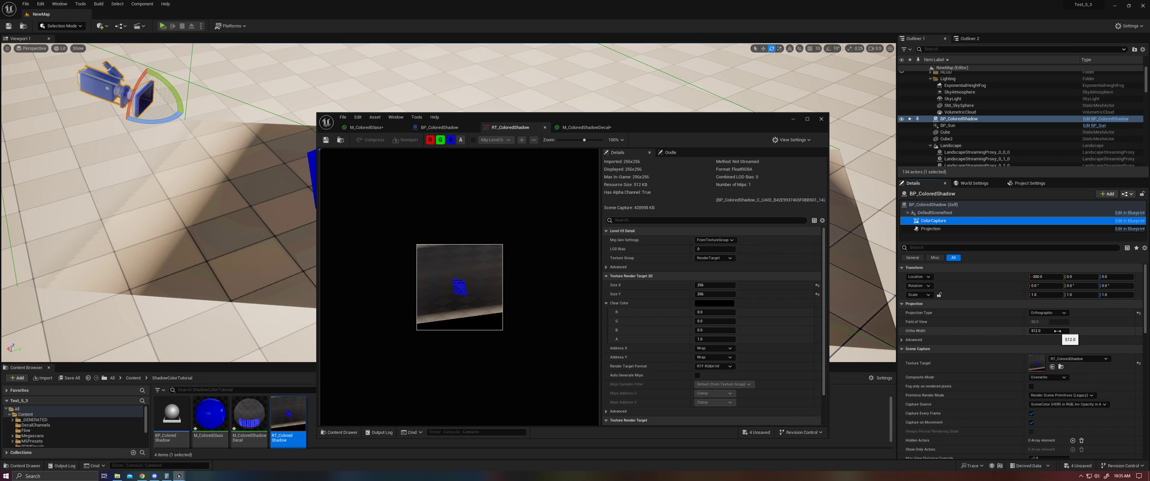
left_click_drag(1057, 331, 984, 331)
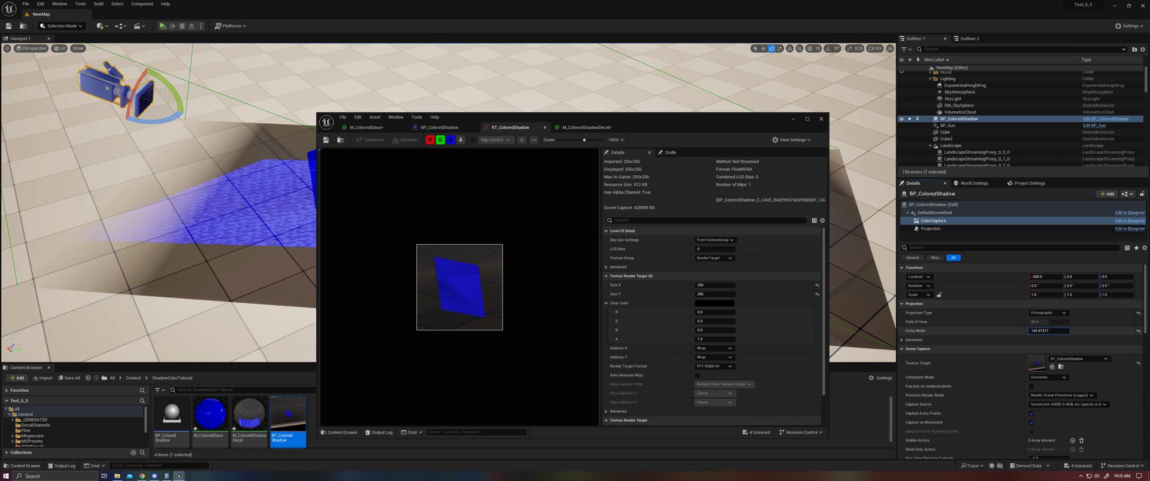
left_click(1066, 331)
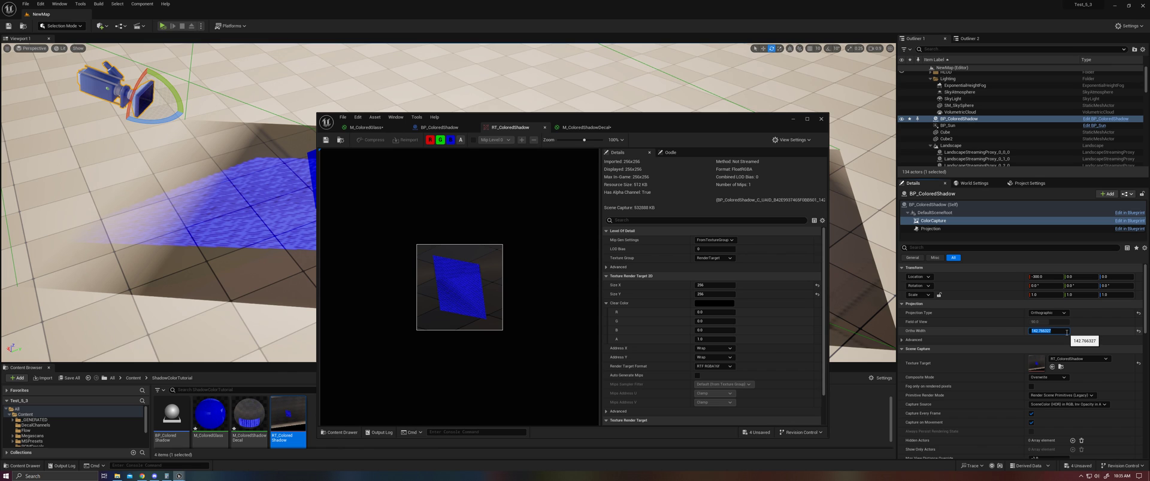
type("140")
key("Return")
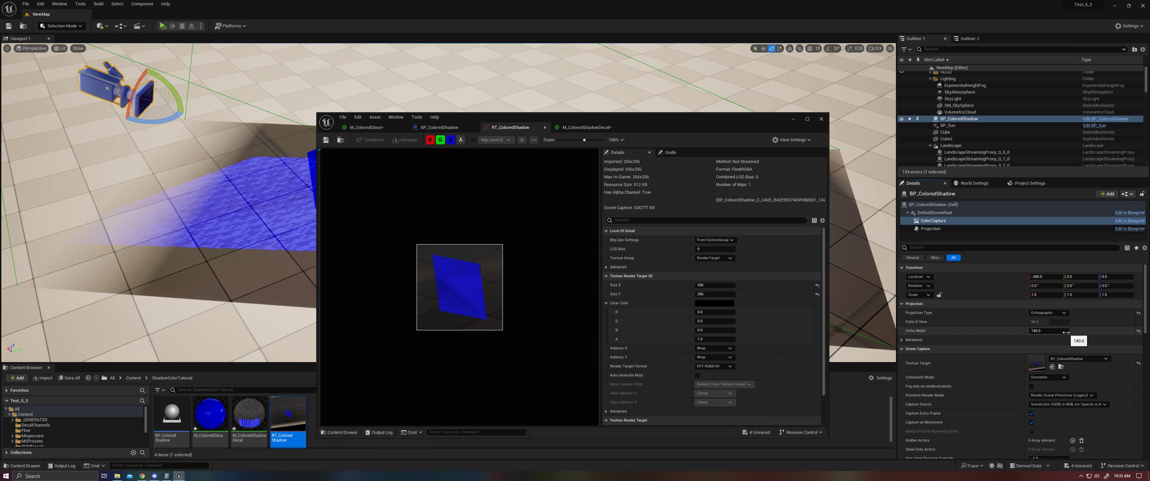
- Rotate the glass plane about its vertical axis while keeping the render target preview visible beside it
left_click_drag(695, 123, 817, 119)
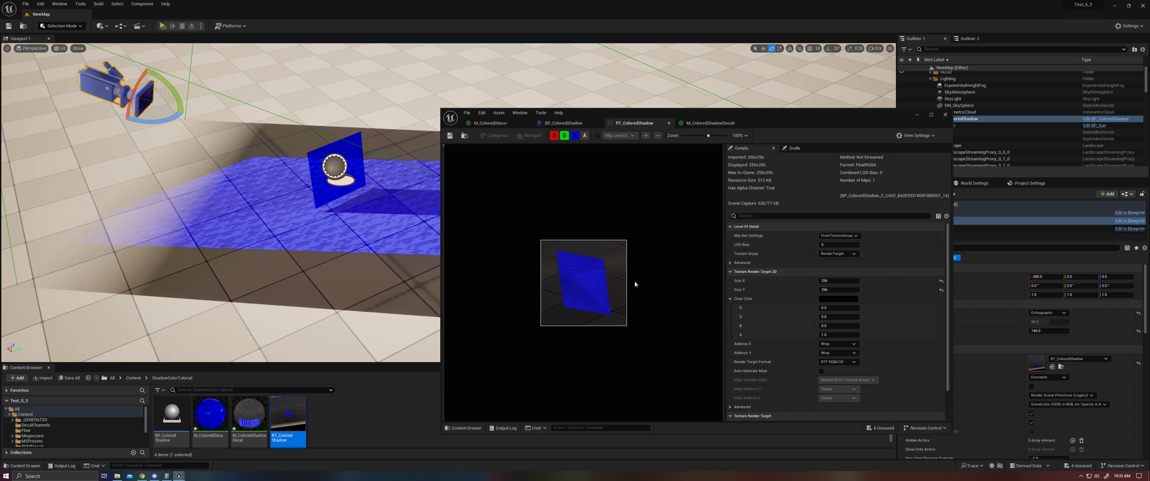
mouse_move(801, 126)
left_mouse_down()
mouse_move(737, 142)
mouse_move(800, 126)
left_mouse_up()
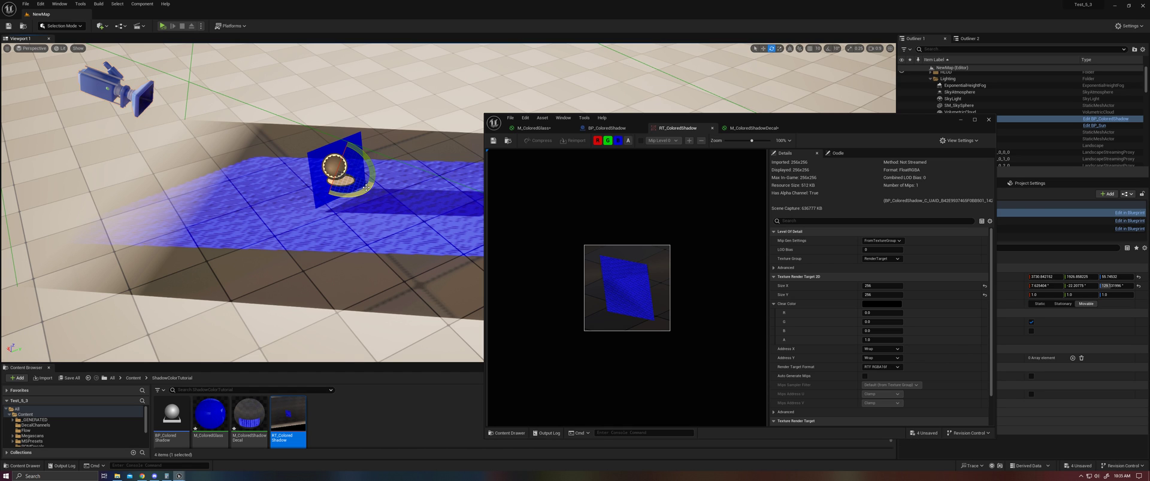
left_click(338, 163)
left_click_drag(334, 188, 403, 184)
right_click_drag(365, 186, 405, 233)
key("w")
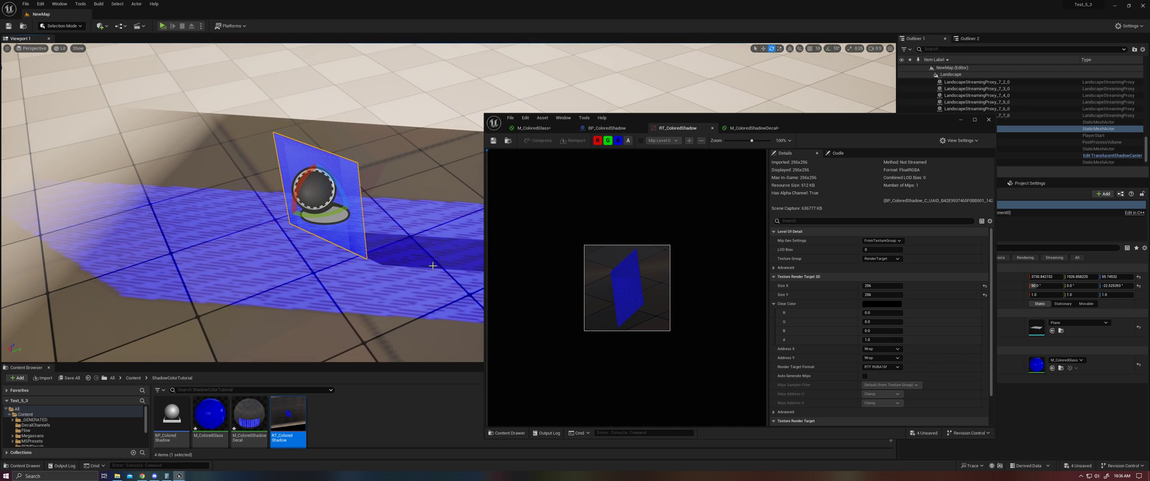
- Bring up the M_ColoredShadowDecal material and examine its texture sample feeding Base Color alongside the projected shadow
left_click(604, 128)
left_click(678, 129)
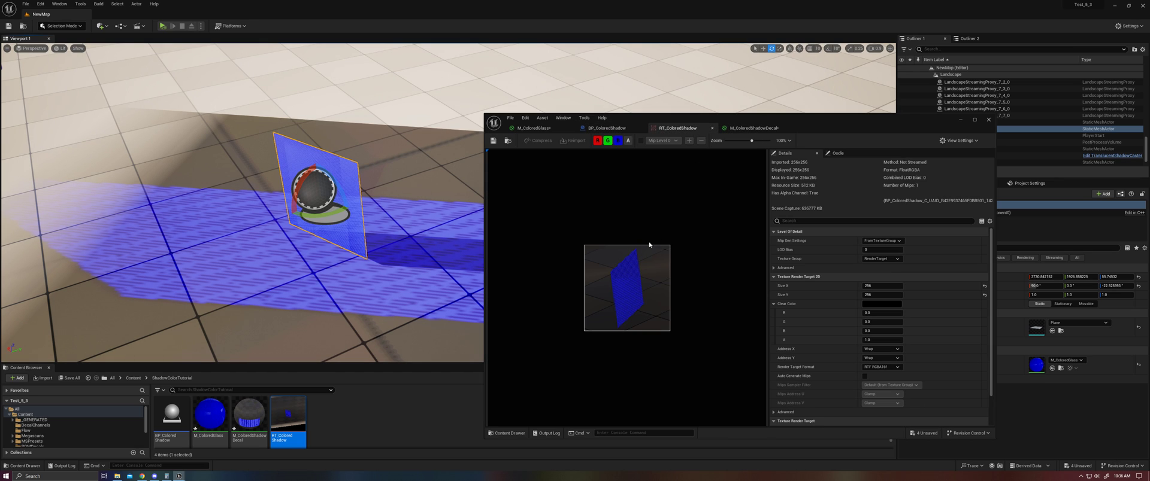
left_click(756, 129)
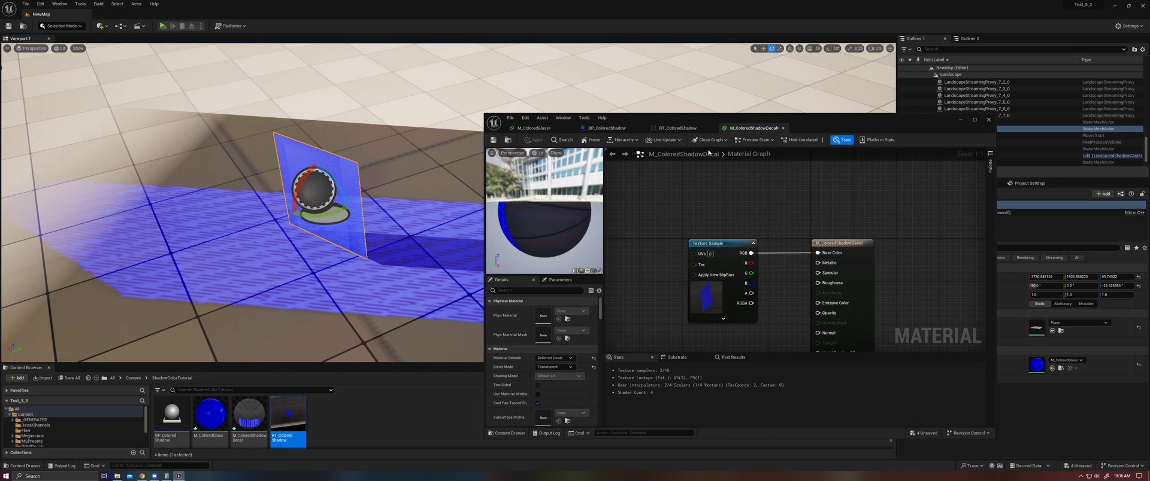
scroll(353, 226, "down", 5)
scroll(352, 226, "up", 3)
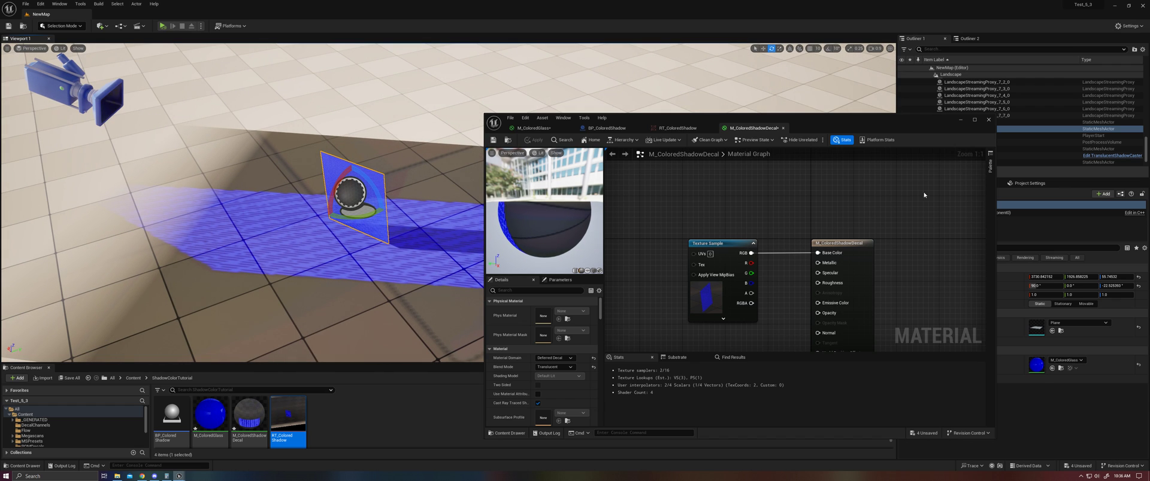
left_click_drag(912, 114, 864, 97)
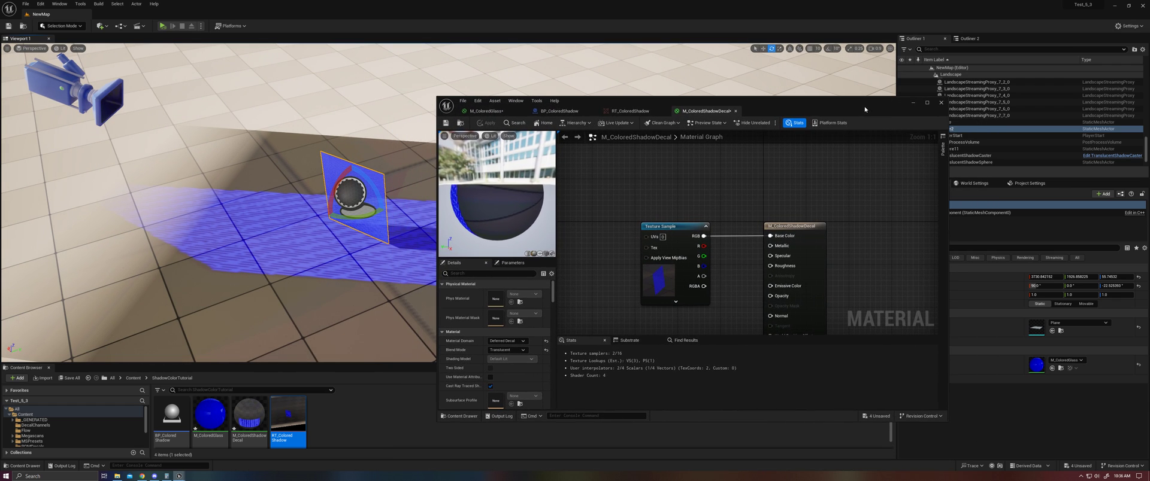
right_click_drag(774, 197, 825, 151)
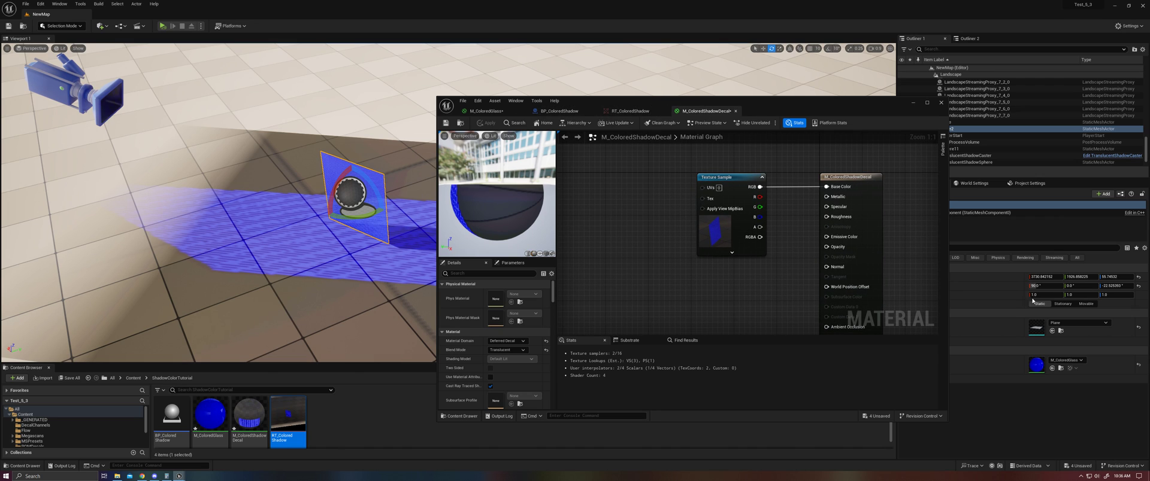
- Switch to Calculator, divide 512 by 140, and copy the result to three decimals
left_click(167, 478)
key("Escape")
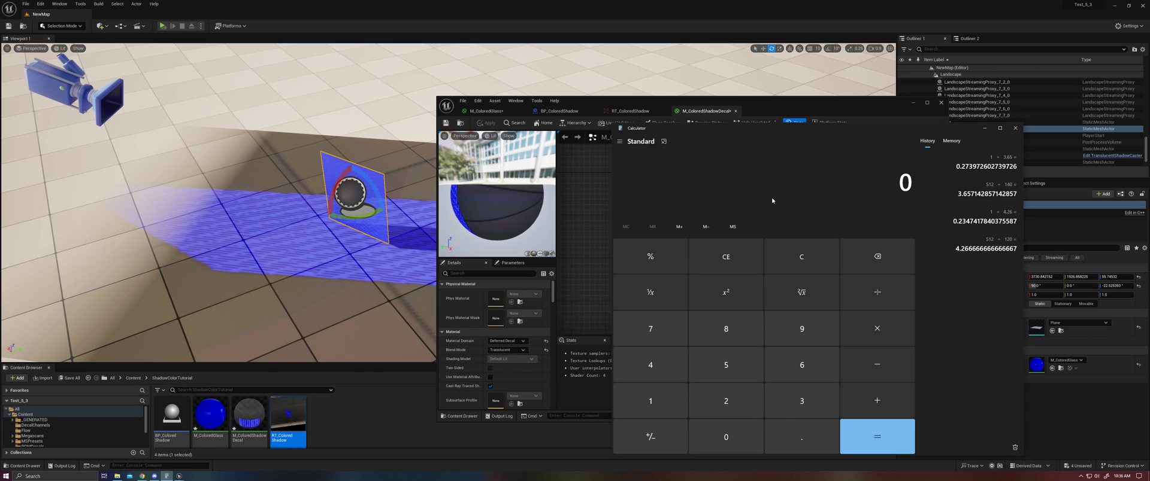
type("512/140")
key("Return")
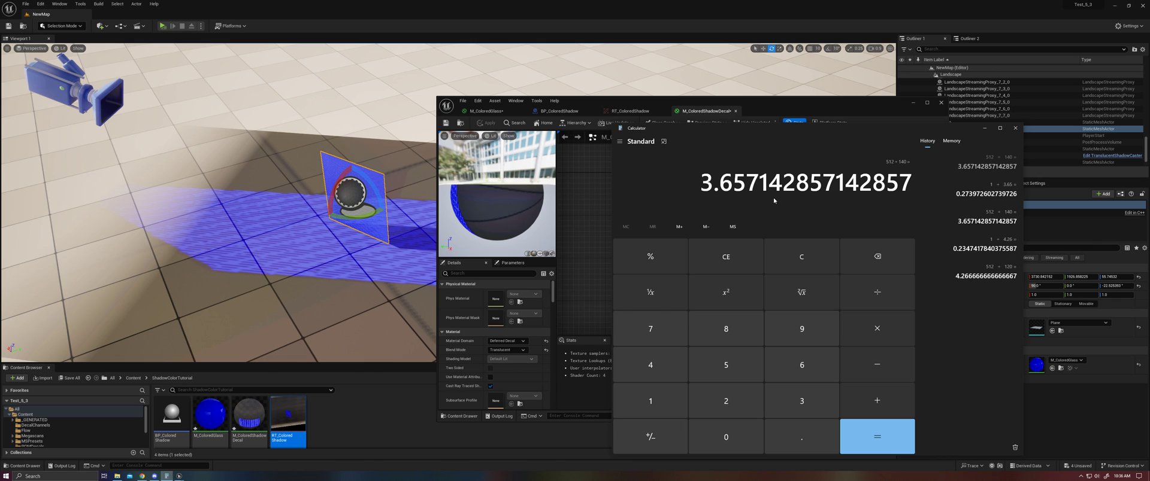
left_click_drag(702, 184, 761, 182)
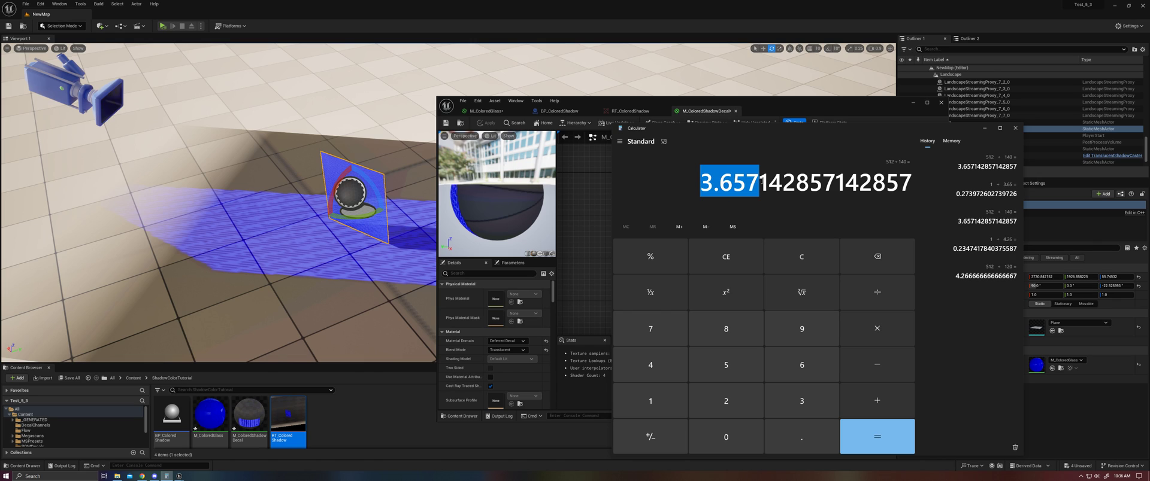
right_click(754, 182)
left_click(764, 188)
- Divide 1 by 3.657, copy the result to three decimals, and put the calculator away
key("Escape")
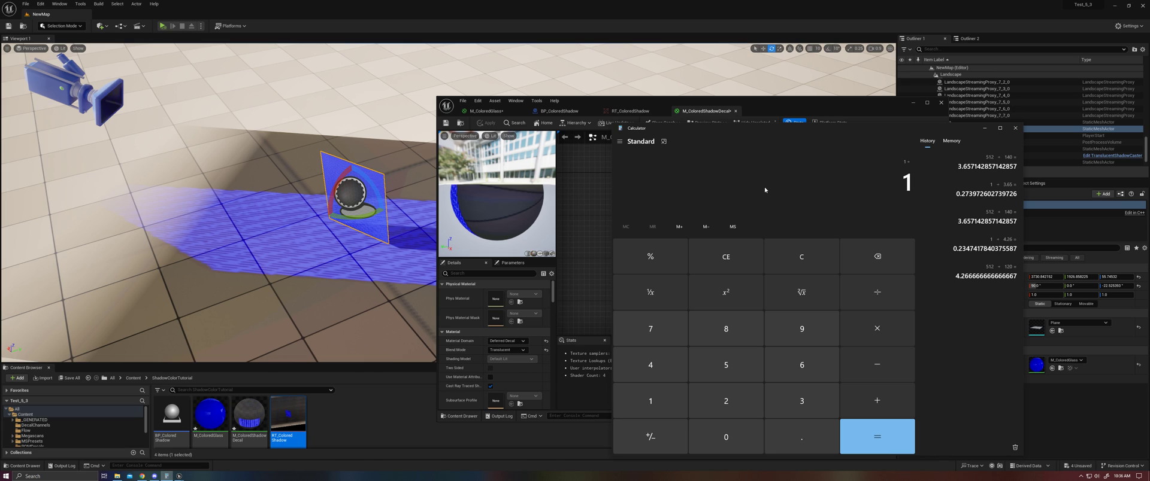
key("ctrl+v")
key("Return")
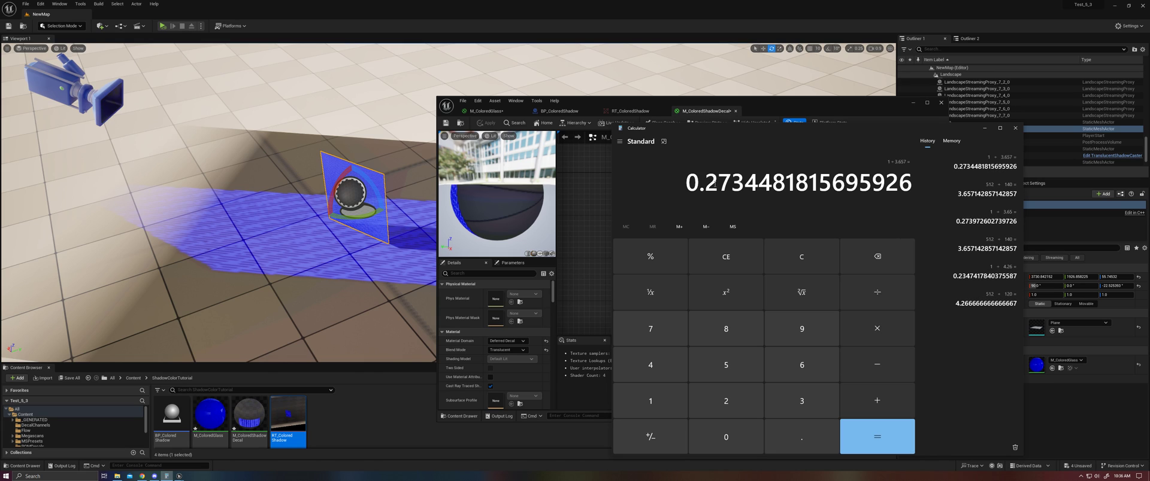
left_click_drag(691, 184, 744, 183)
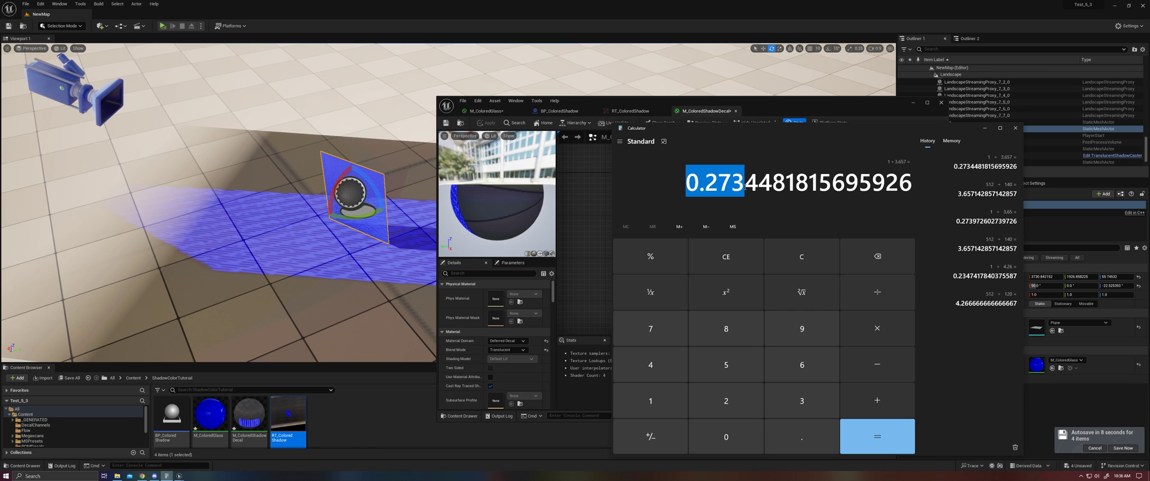
left_click(985, 128)
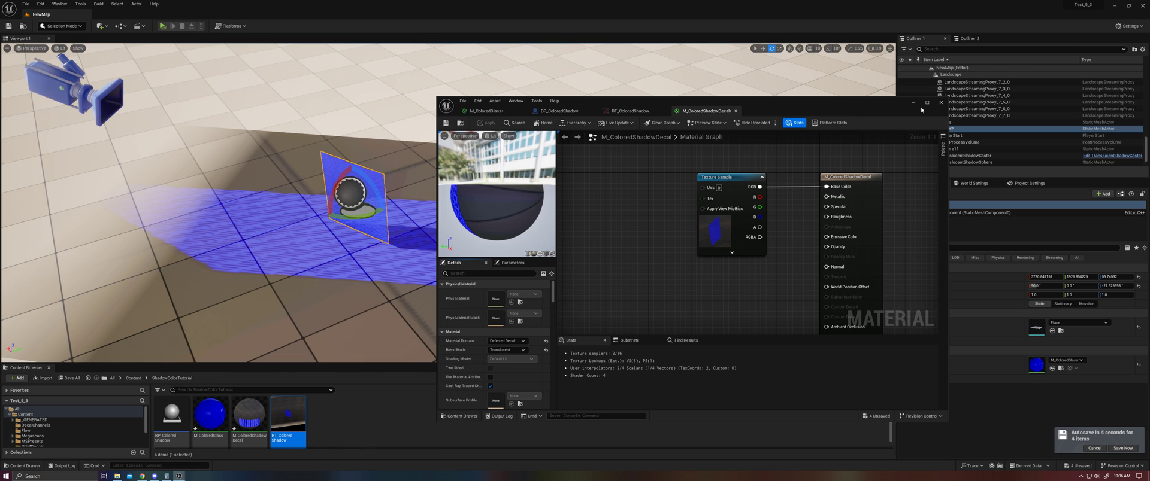
- Set the Y and Z scale of the BP_ColoredShadow actor to 0.273
left_click(913, 102)
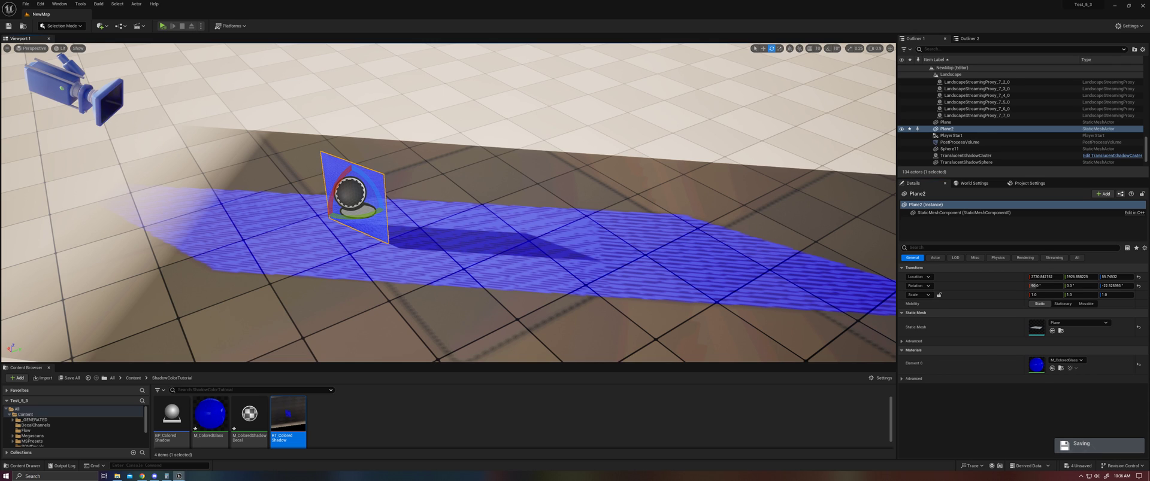
left_click(351, 193)
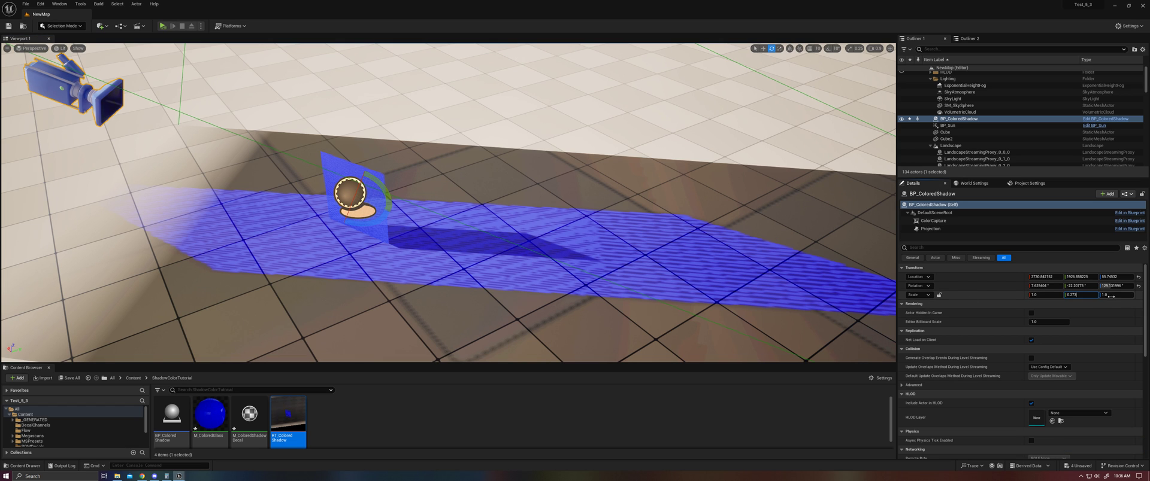
left_click(1121, 296)
key("ctrl+v")
left_click(1081, 296)
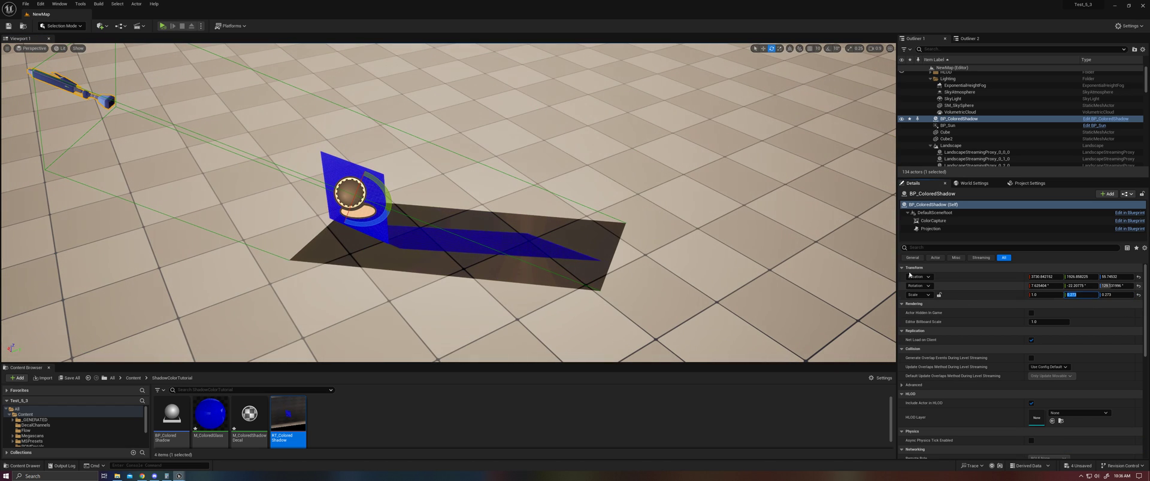
- Turn off dynamic shadow casting in the M_ColoredGlass material and apply the change
right_click_drag(556, 139, 719, 317)
key("w")
key("s")
key("w")
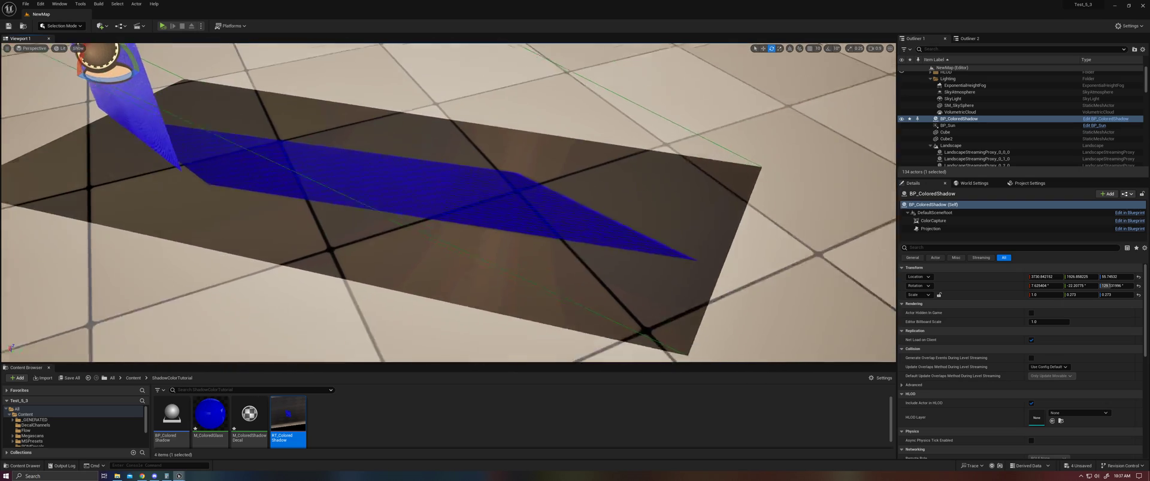
right_click_drag(485, 209, 482, 211)
double_click(209, 414)
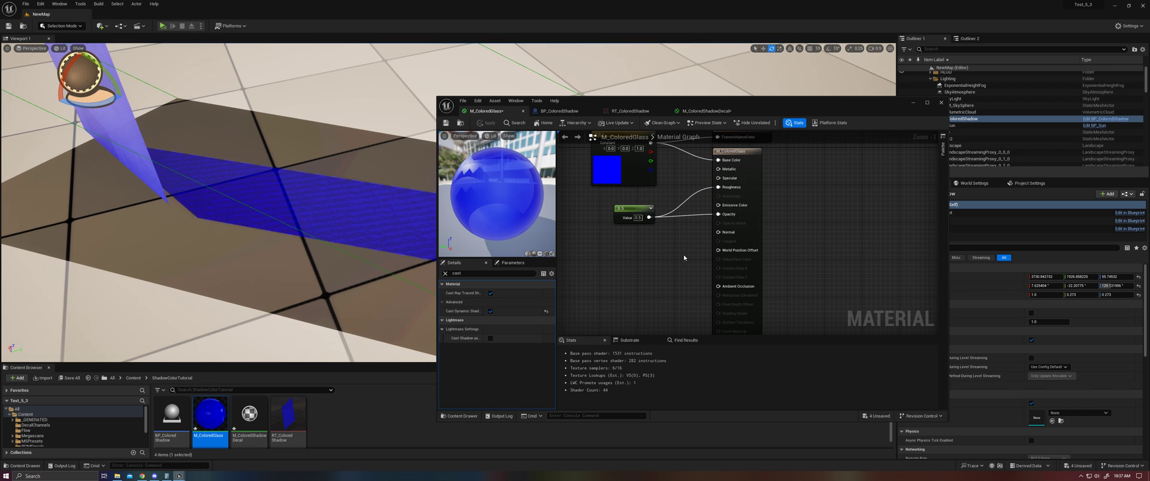
left_click(490, 311)
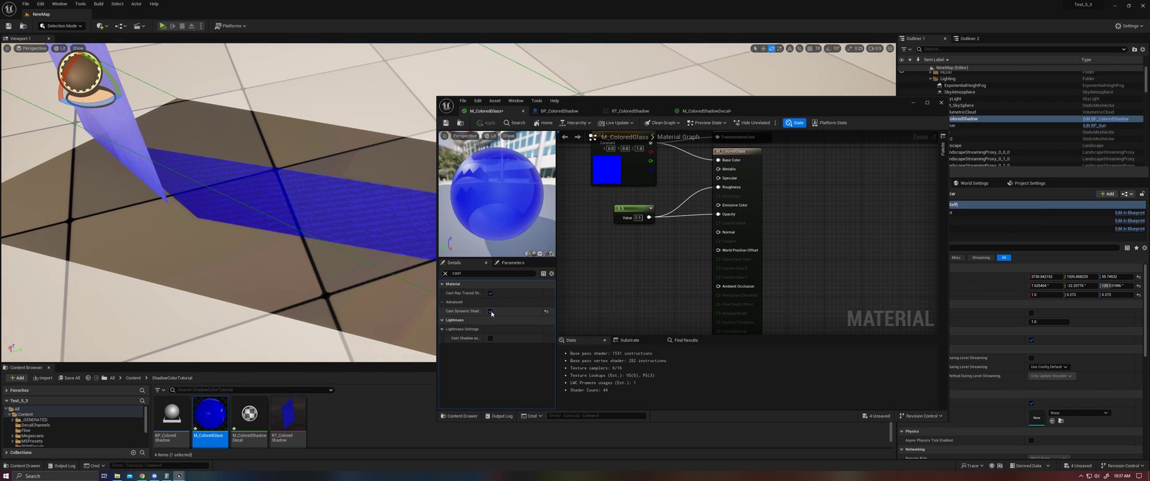
left_click(489, 122)
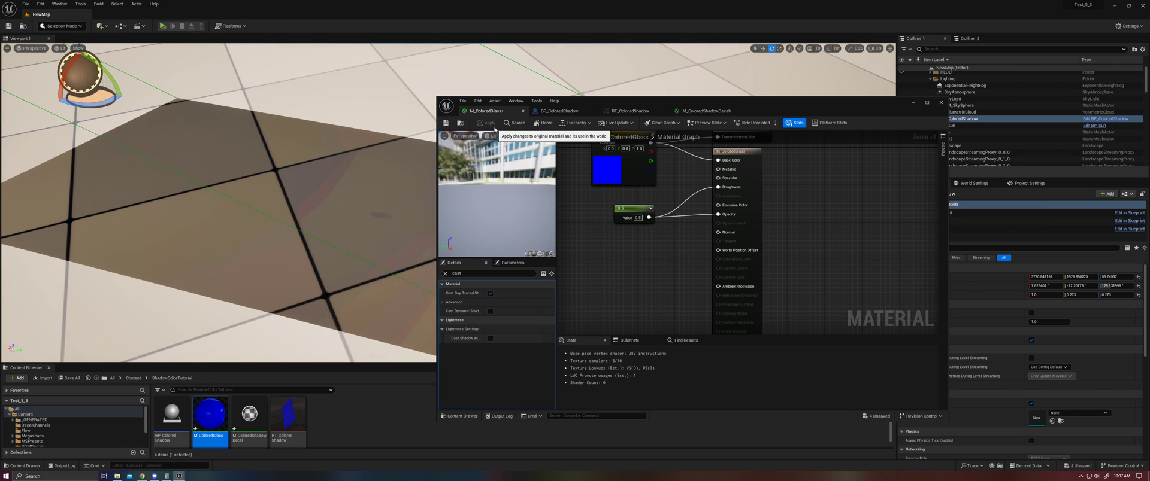
- Examine the blue glass panel, its projected shadow and the surrounding dark decal area from several angles
right_click_drag(338, 191, 431, 202)
right_click_drag(330, 215, 351, 153)
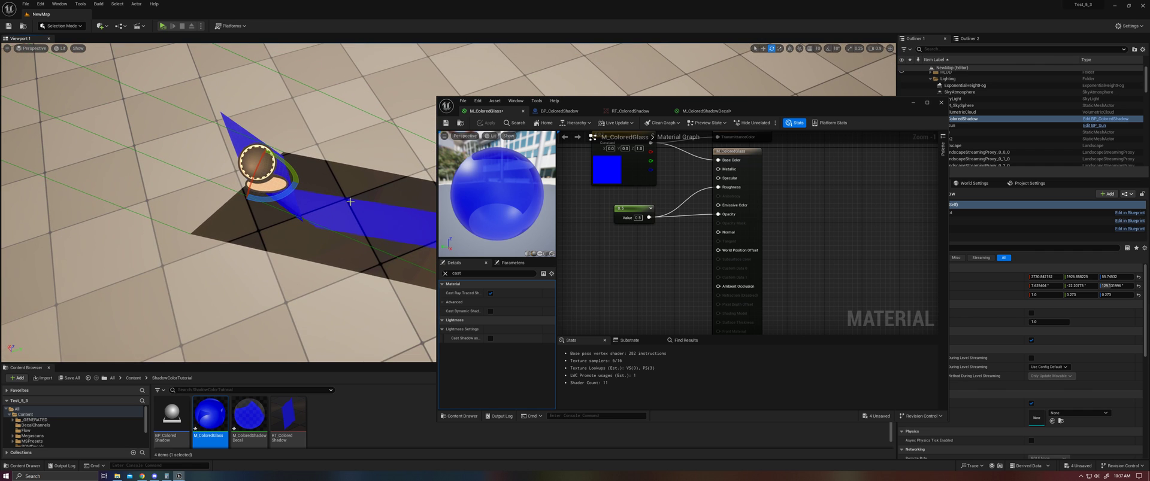
left_click_drag(655, 105, 766, 103)
right_click_drag(325, 239, 341, 242)
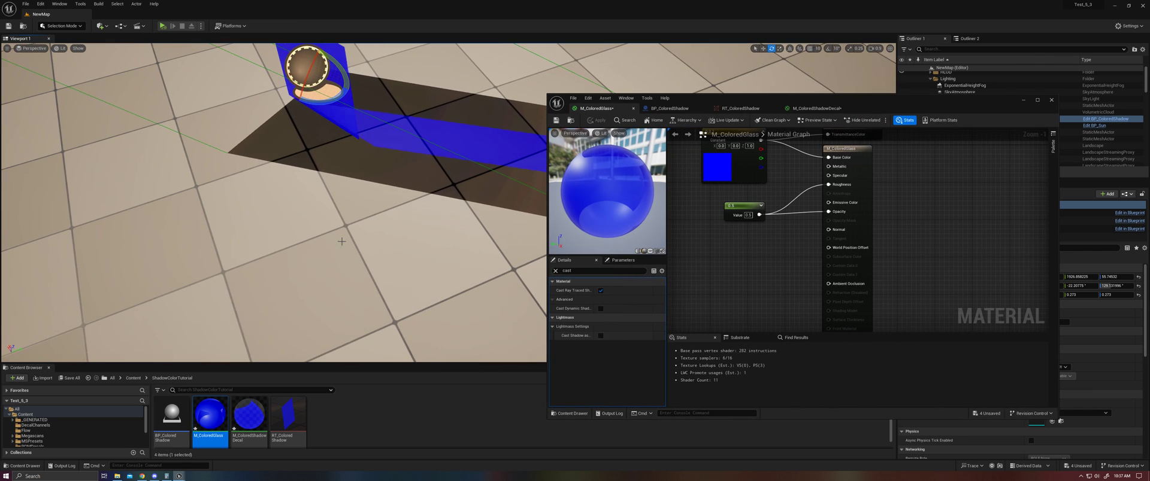
mouse_move(437, 196)
right_mouse_down()
mouse_move(432, 179)
mouse_move(442, 182)
right_mouse_up()
right_click_drag(430, 221, 455, 227)
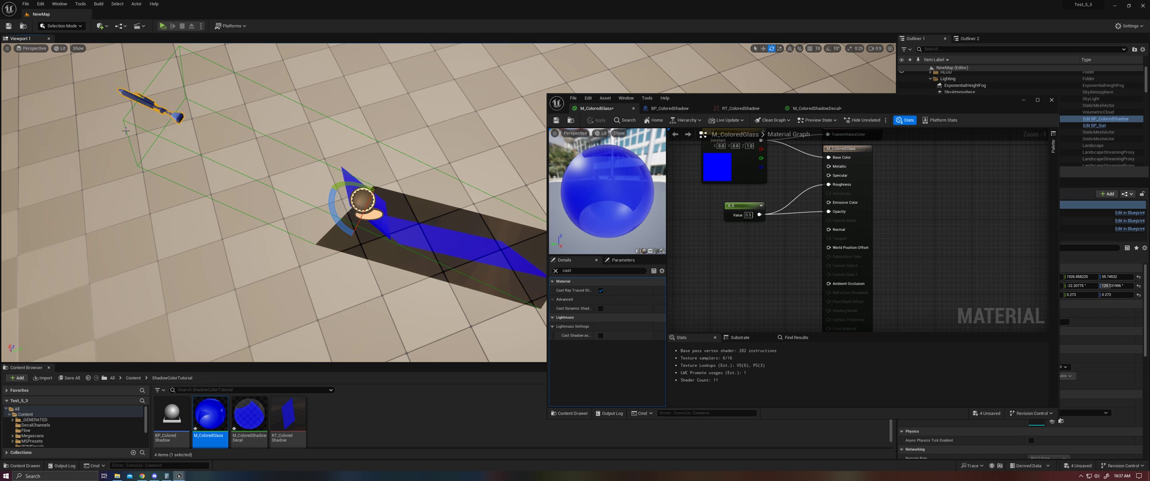
right_click_drag(236, 178, 237, 202)
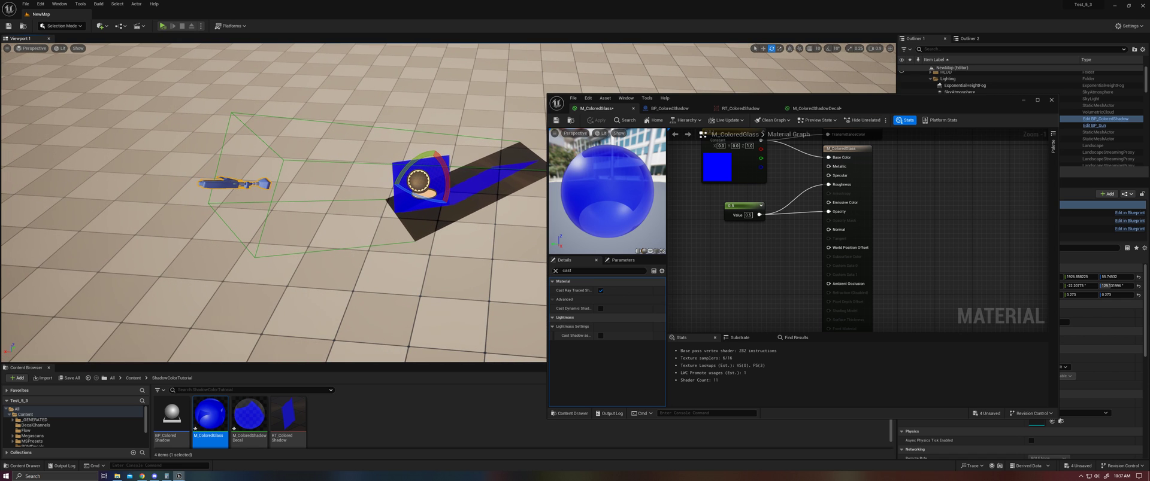
left_click_drag(790, 110, 590, 201)
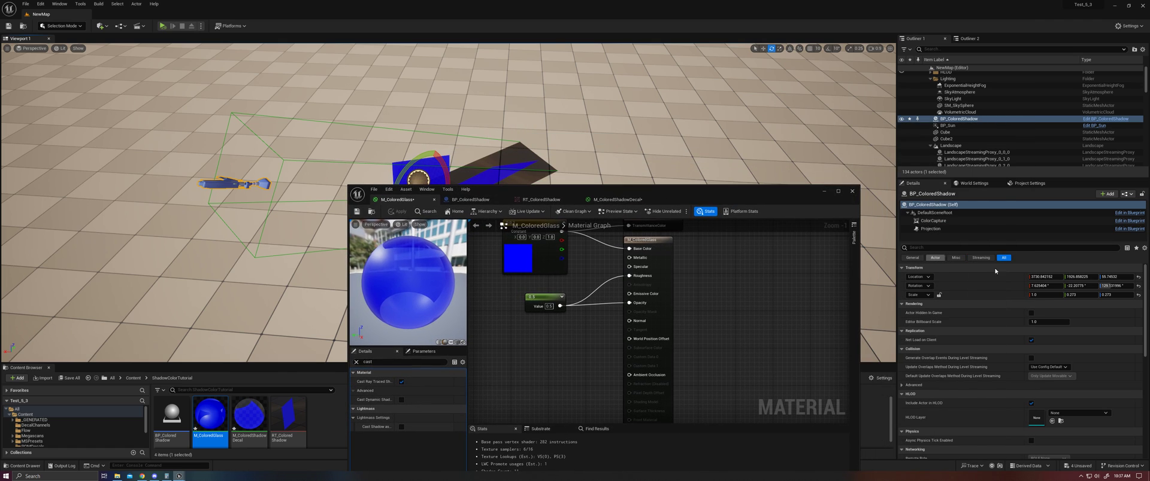
- Reset the BP_ColoredShadow actor's scale to default and set its Projection component's Y and Z scale to 0.273
left_click(1087, 295)
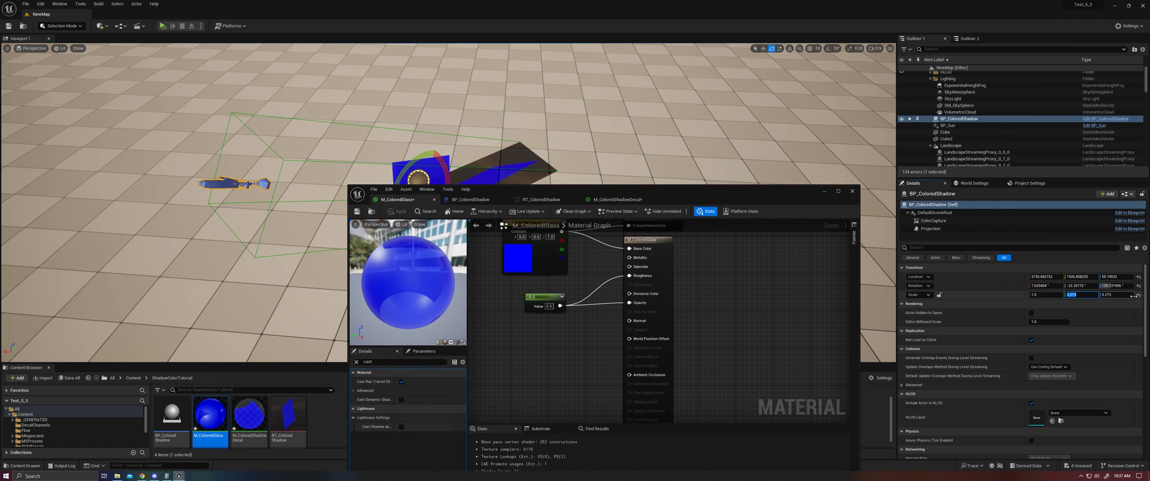
left_click(1137, 295)
left_click(931, 228)
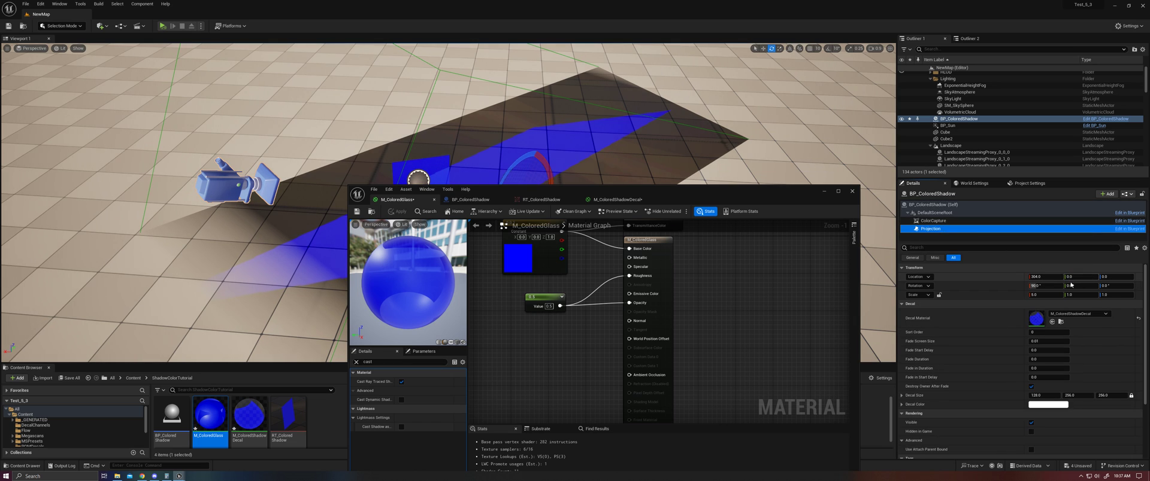
left_click(1086, 295)
type("0.273")
left_click(1107, 296)
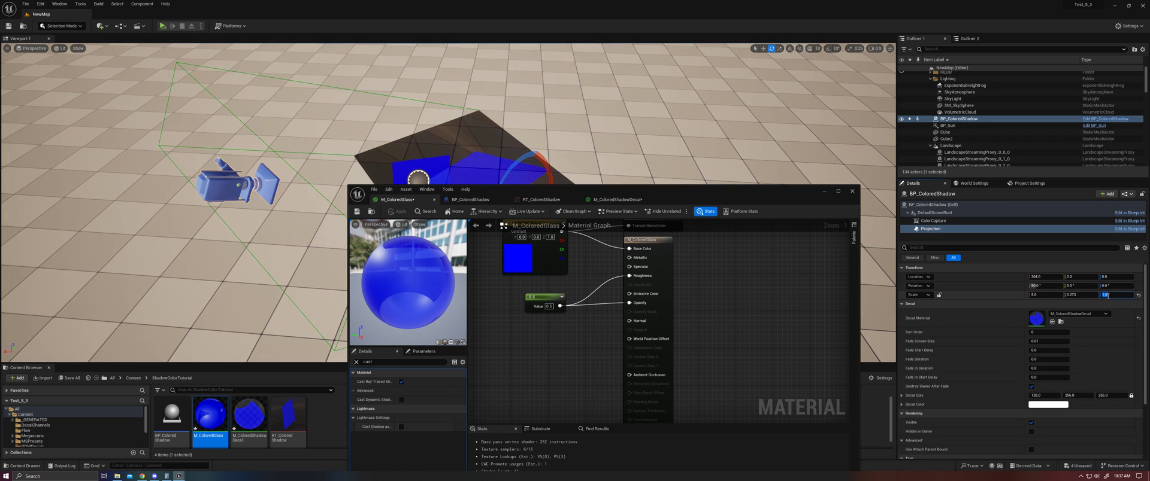
type("0.273")
key("Return")
- Set the ColorCapture component's Primitive Render Mode to Use ShowOnly List
left_click_drag(629, 191, 839, 177)
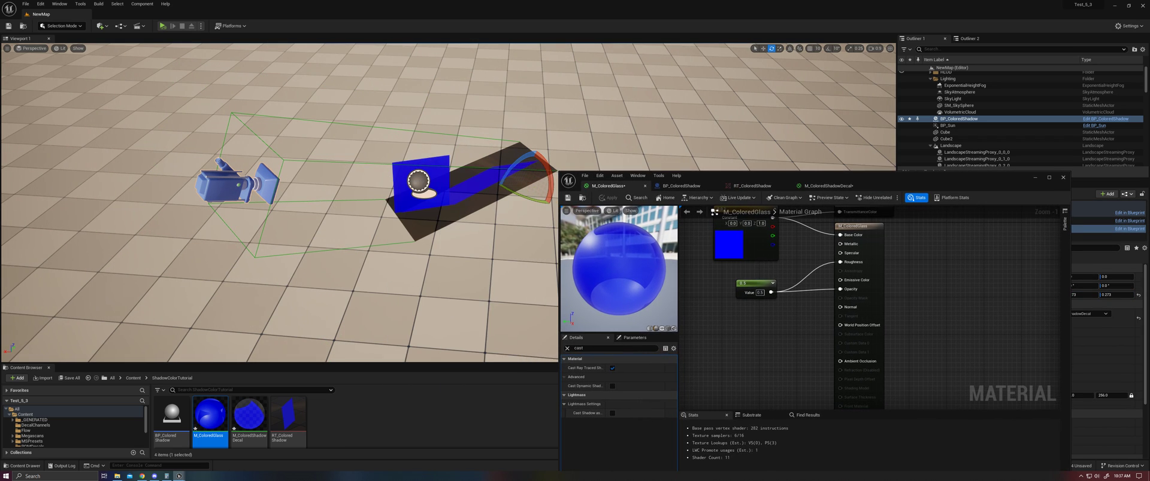
mouse_move(458, 154)
right_mouse_down()
mouse_move(479, 197)
mouse_move(456, 216)
mouse_move(360, 161)
mouse_move(457, 154)
right_mouse_up()
left_click_drag(898, 177, 644, 179)
left_click(932, 221)
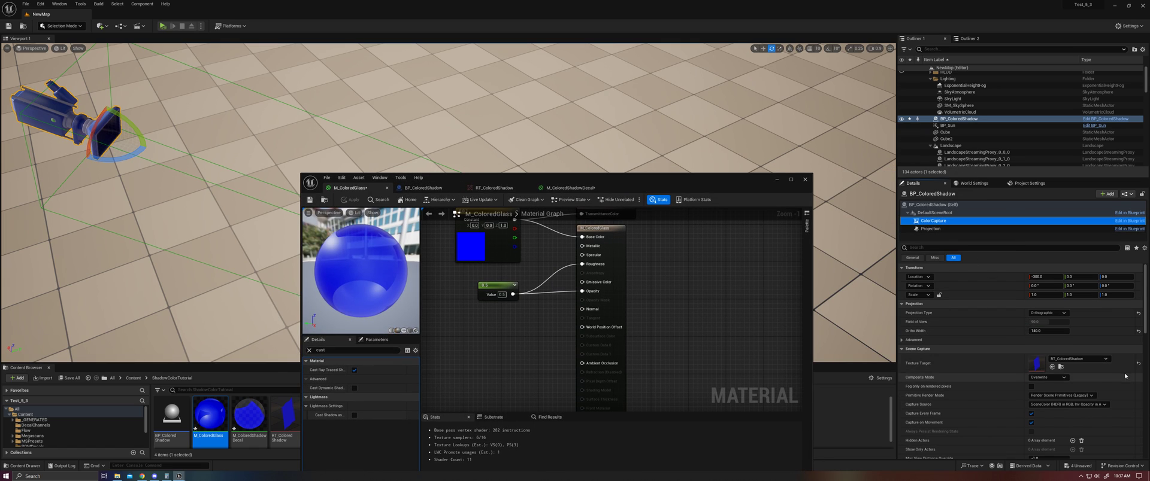
left_click(1079, 396)
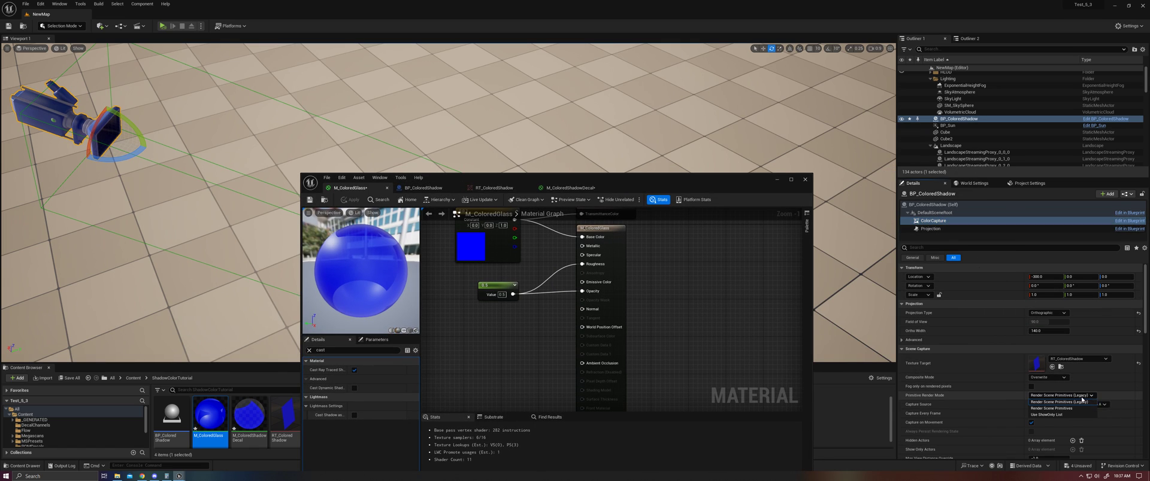
left_click(1046, 415)
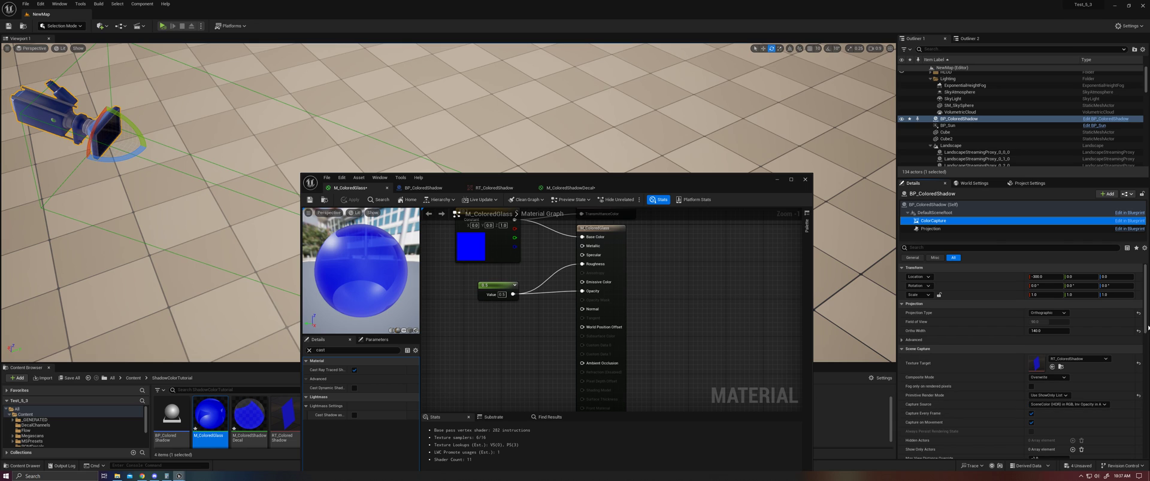
- Add the blue glass panel to ColorCapture's Show Only Actors and disable its Atmosphere show flag
scroll(1146, 331, "down", 1)
scroll(1146, 331, "down", 2)
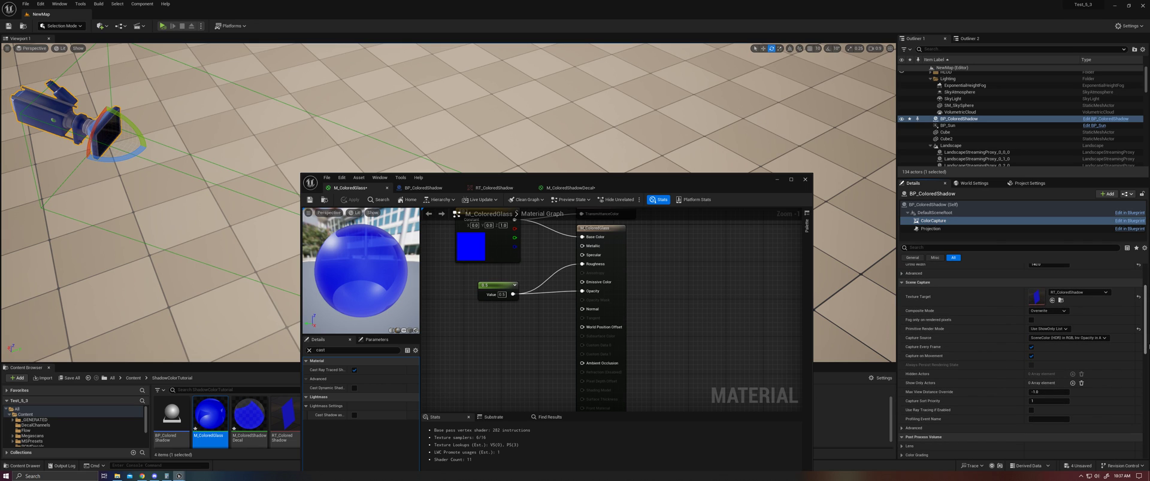
scroll(1146, 346, "down", 2)
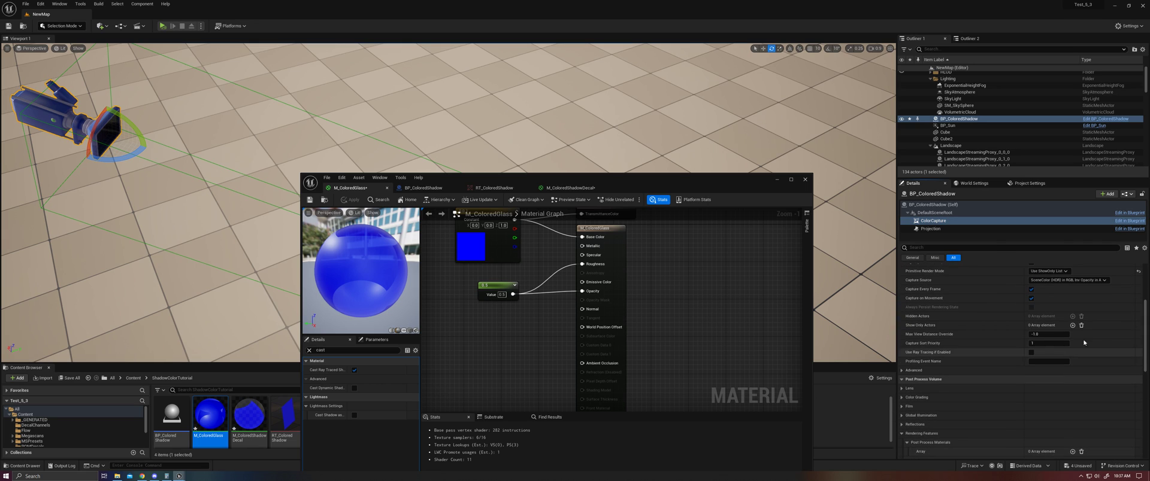
left_click(1073, 326)
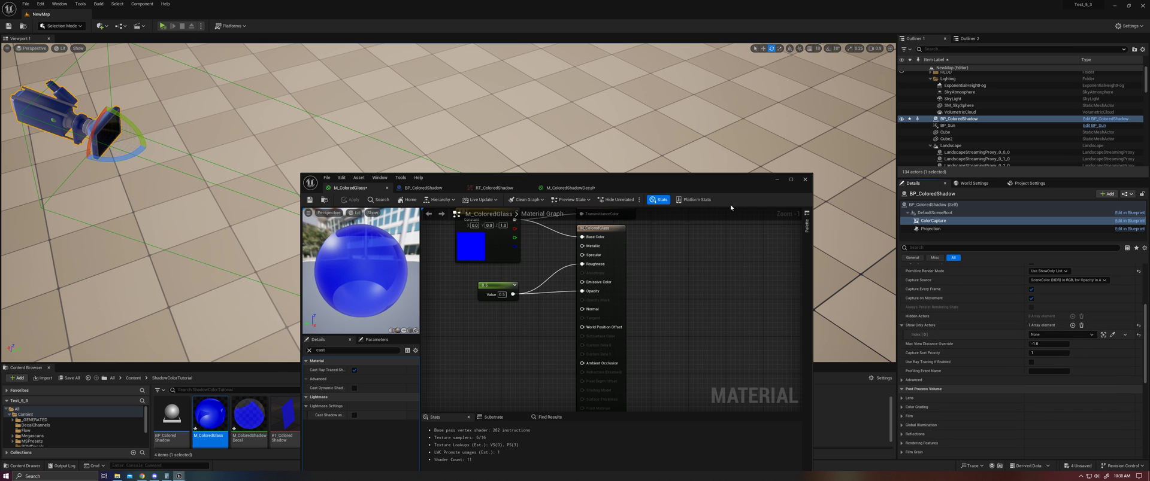
left_click_drag(731, 204, 664, 362)
left_click(1112, 335)
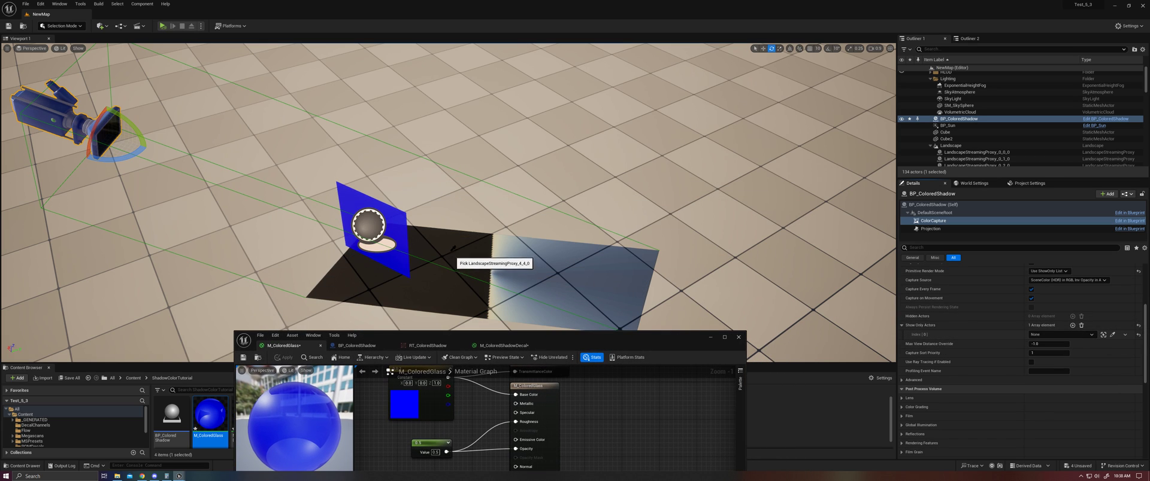
left_click(401, 224)
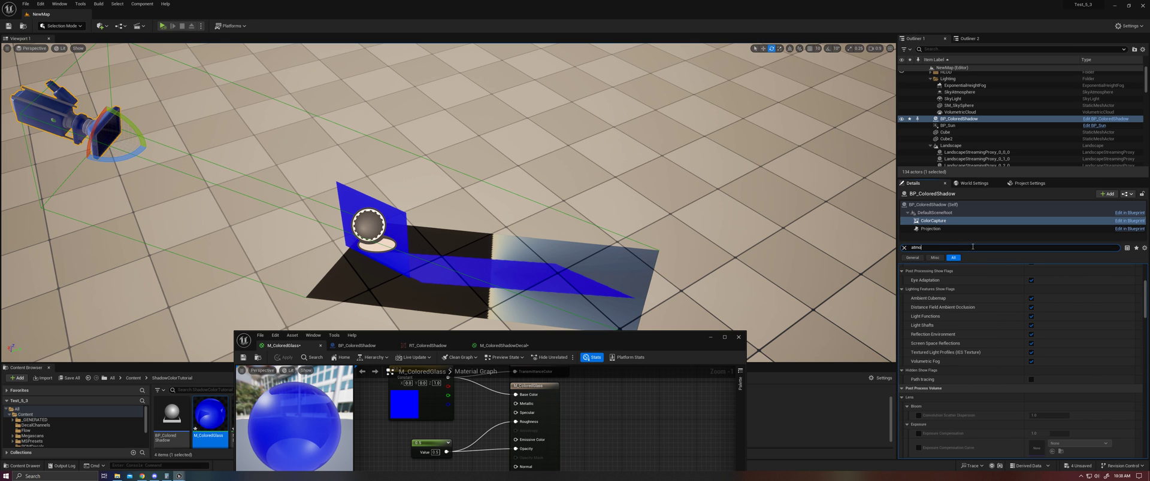
left_click(1030, 295)
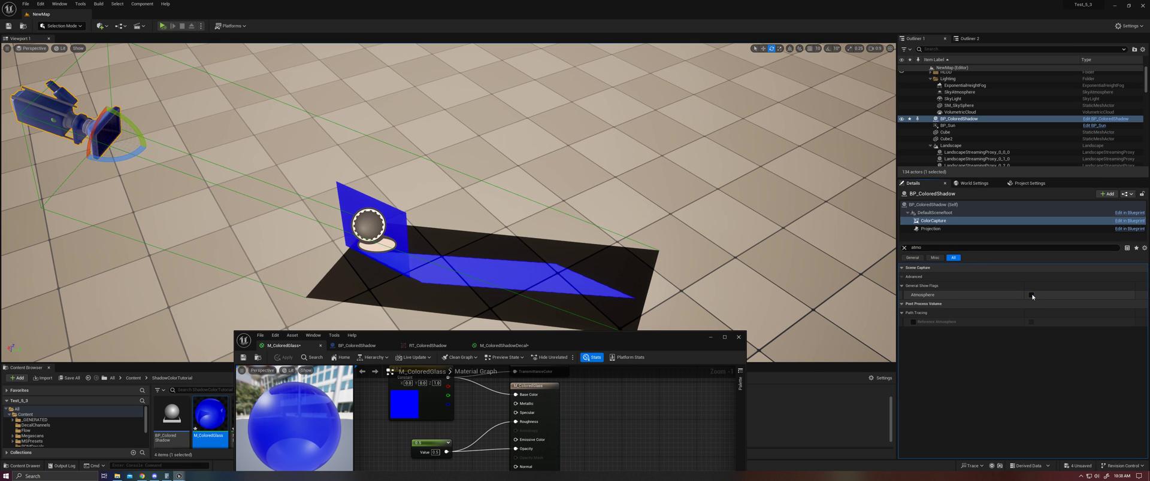
- In M_ColoredShadowDecal, rewire the texture sample's RGB from Base Color to Emissive Color, apply it, and inspect the projection on the floor
left_click_drag(575, 345, 921, 132)
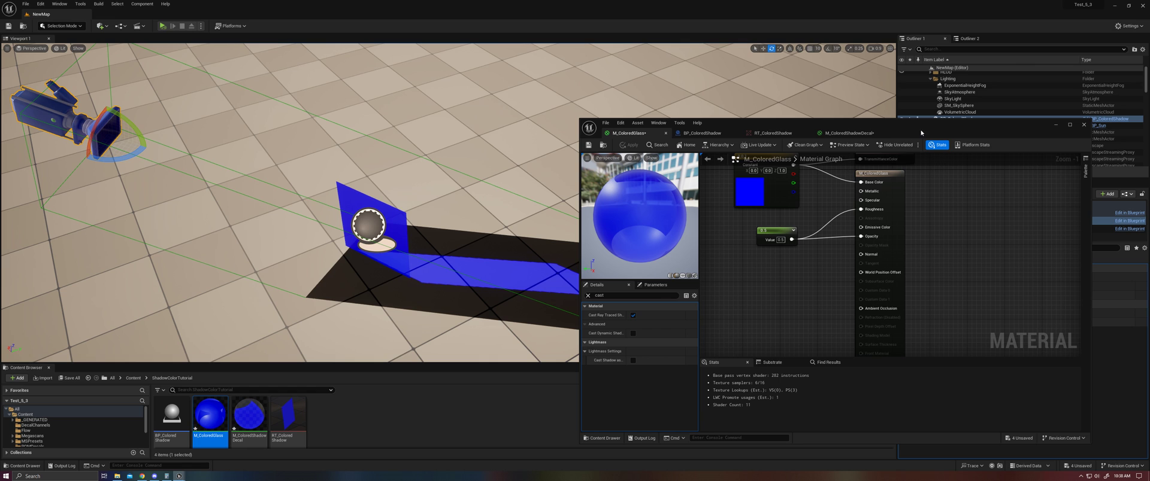
right_click_drag(796, 271, 778, 314)
left_click(867, 220)
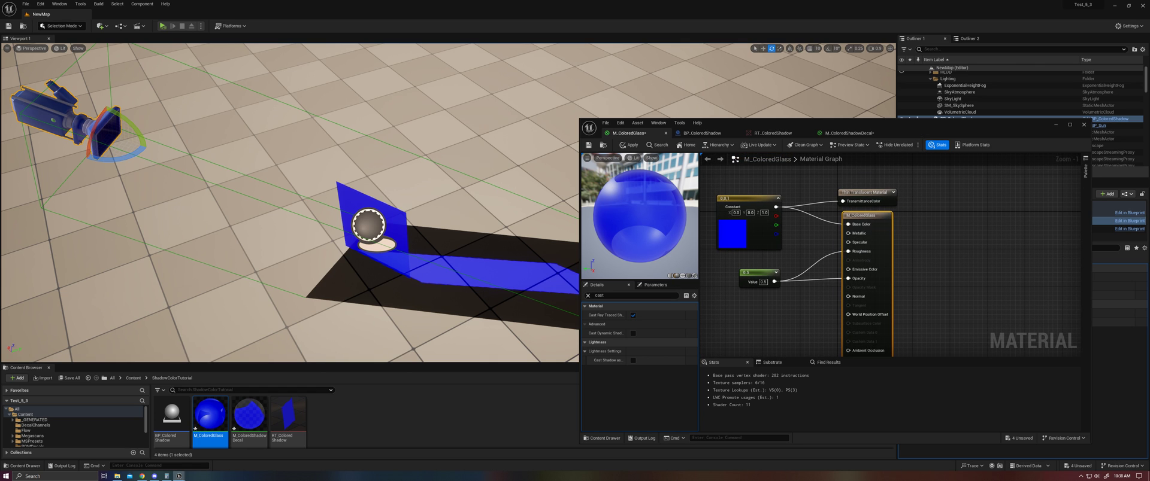
right_click_drag(288, 204, 288, 240)
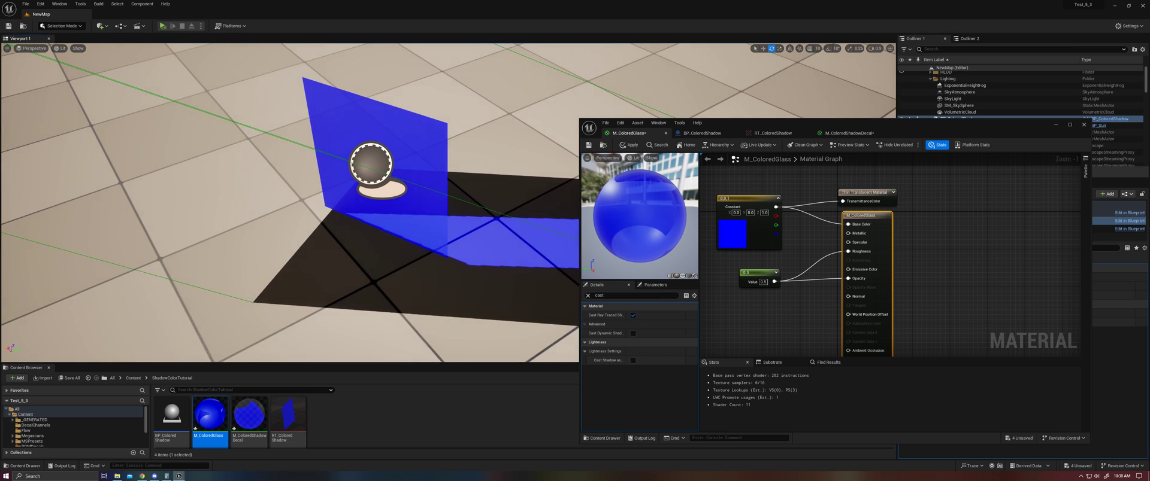
right_click_drag(461, 286, 530, 247)
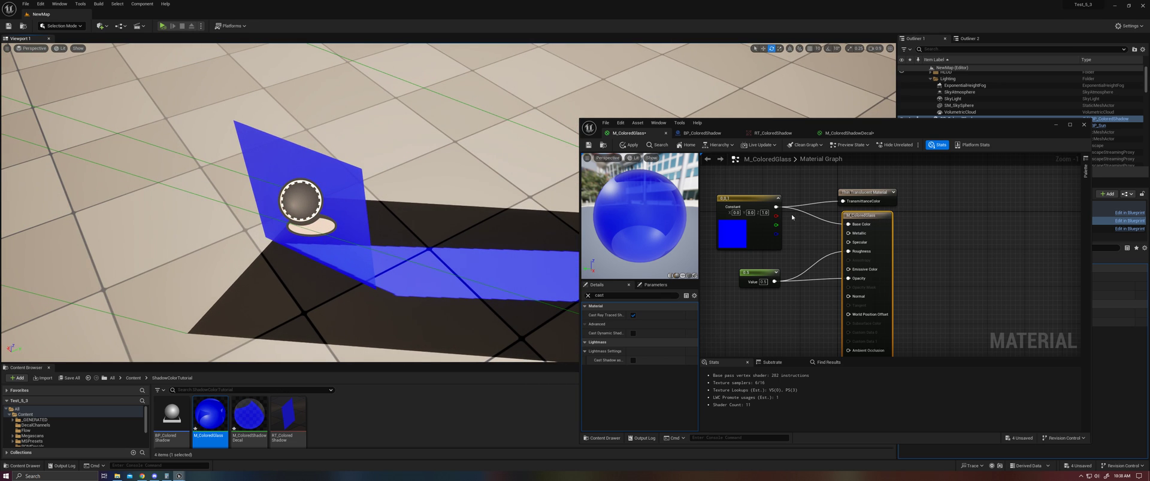
left_click(850, 133)
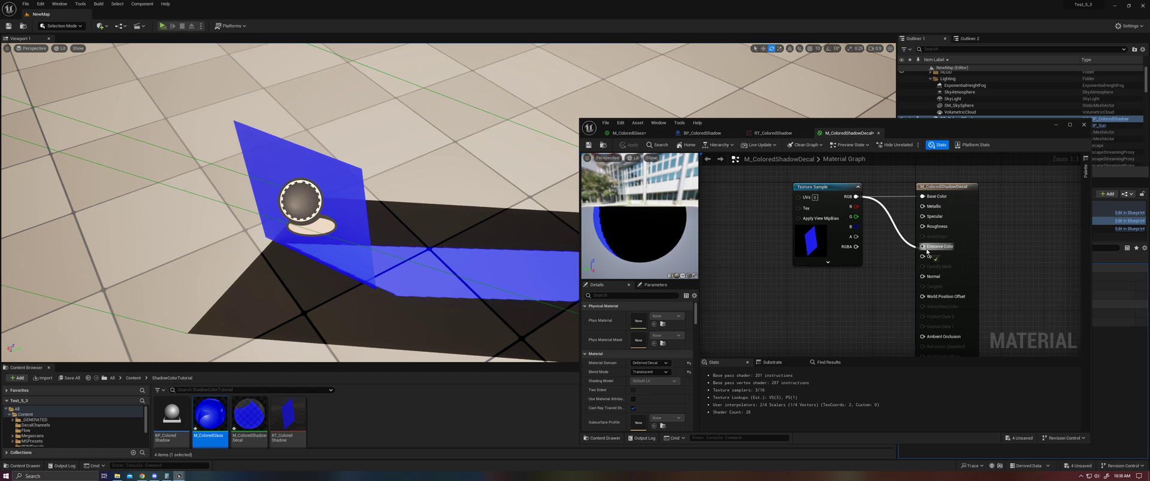
left_click_drag(927, 252, 927, 252)
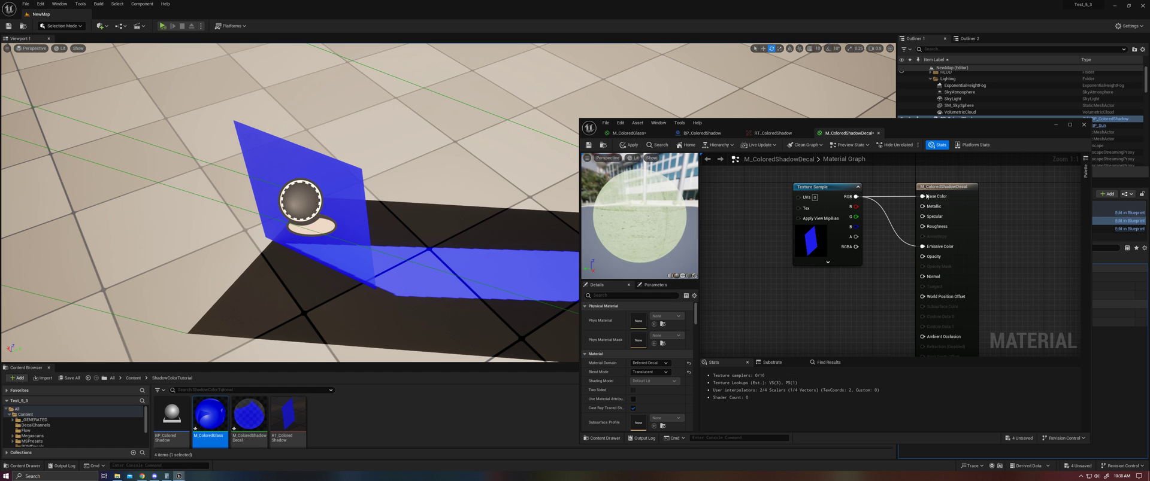
left_click(625, 145)
mouse_move(496, 193)
right_mouse_down()
mouse_move(419, 193)
mouse_move(496, 194)
right_mouse_up()
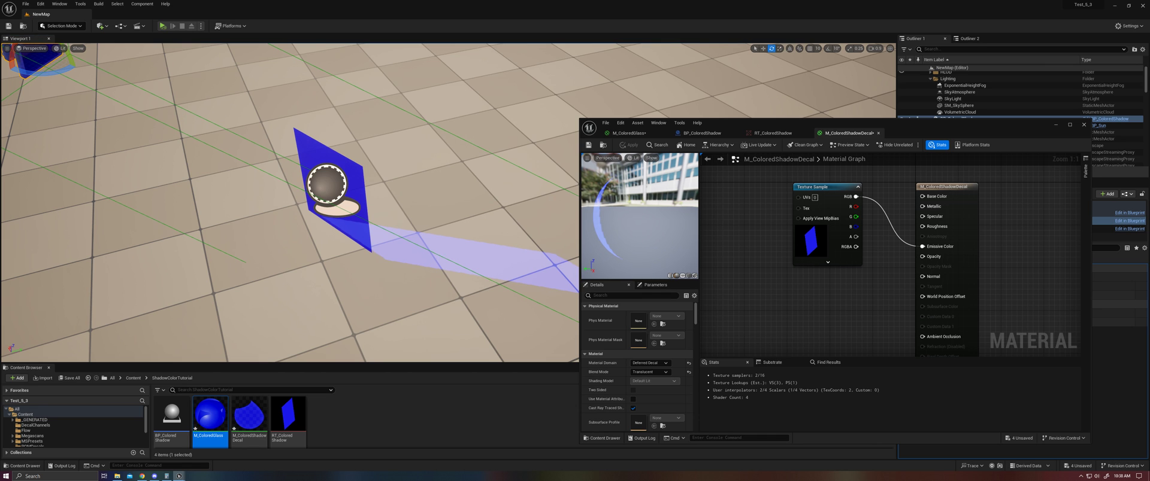
right_click_drag(441, 253, 415, 243)
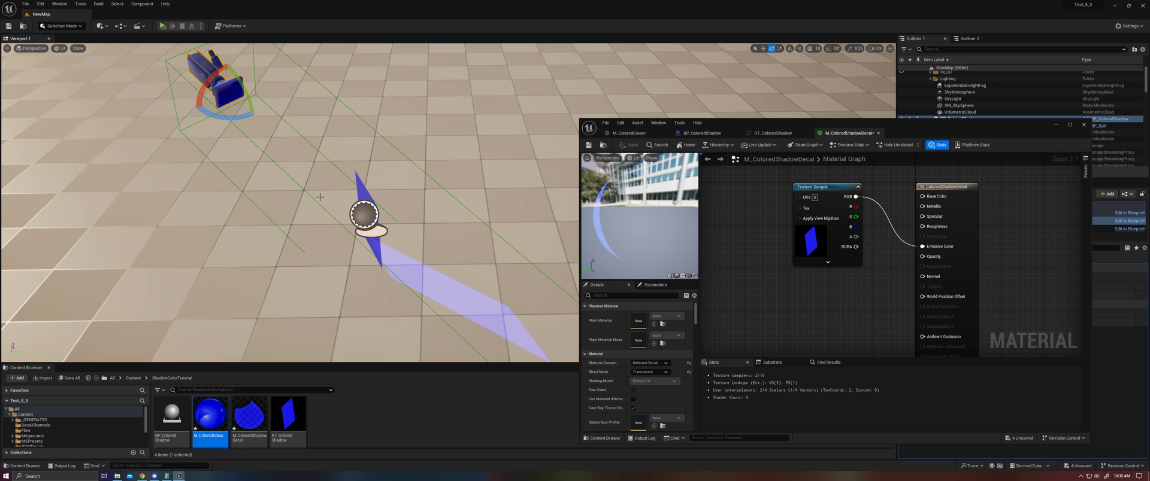
right_click_drag(364, 191, 419, 206)
right_click_drag(388, 236, 388, 236)
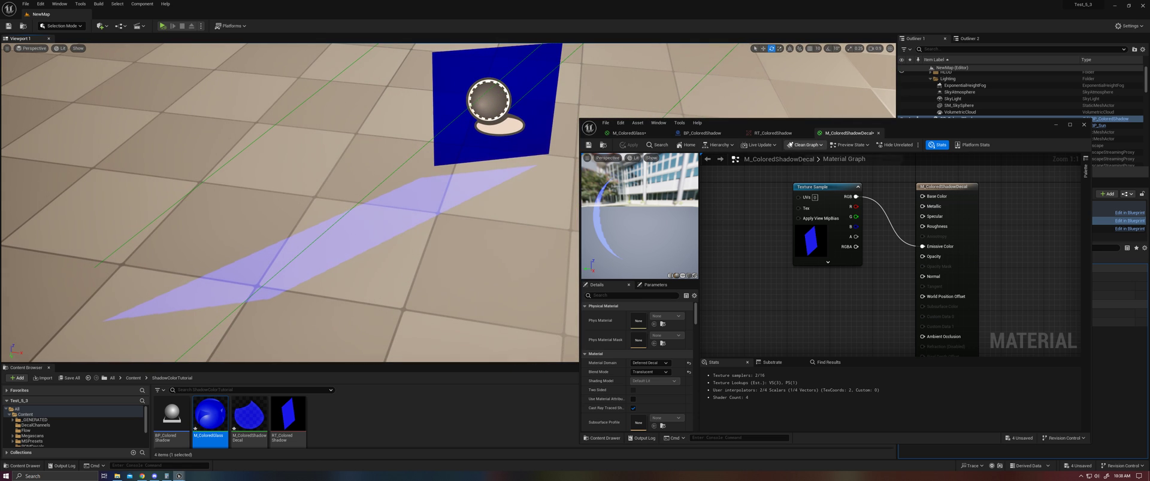
- Return to the M_ColoredShadowDecal graph and move the Texture Sample node farther from the material output to make room between them
left_click(772, 133)
left_click(701, 133)
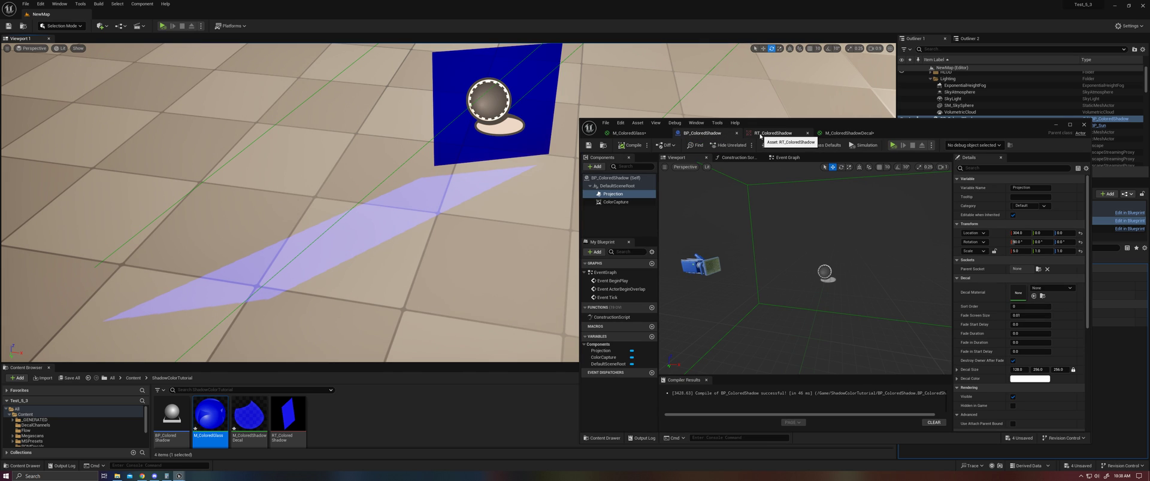
left_click(760, 134)
left_click(848, 132)
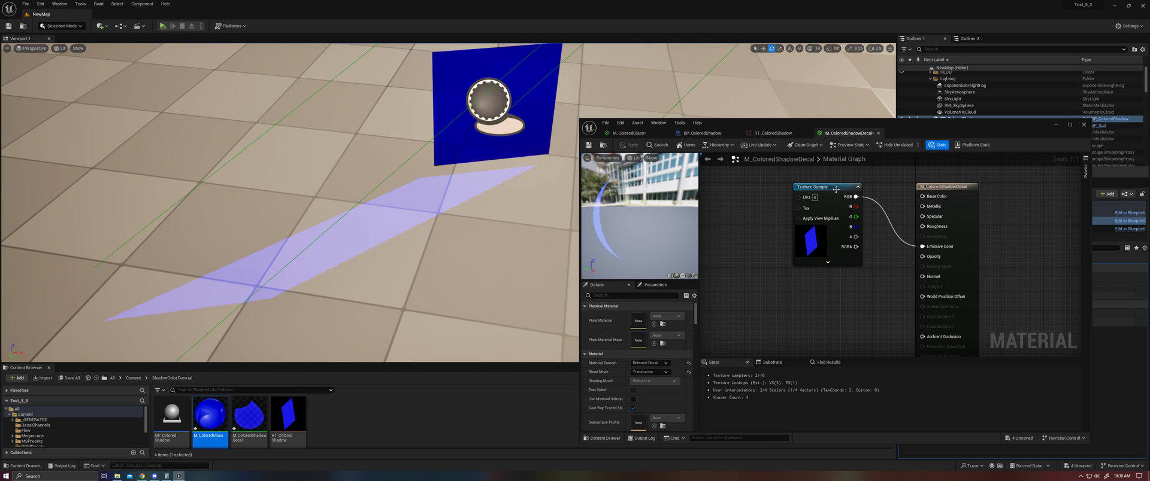
left_click_drag(836, 189, 774, 204)
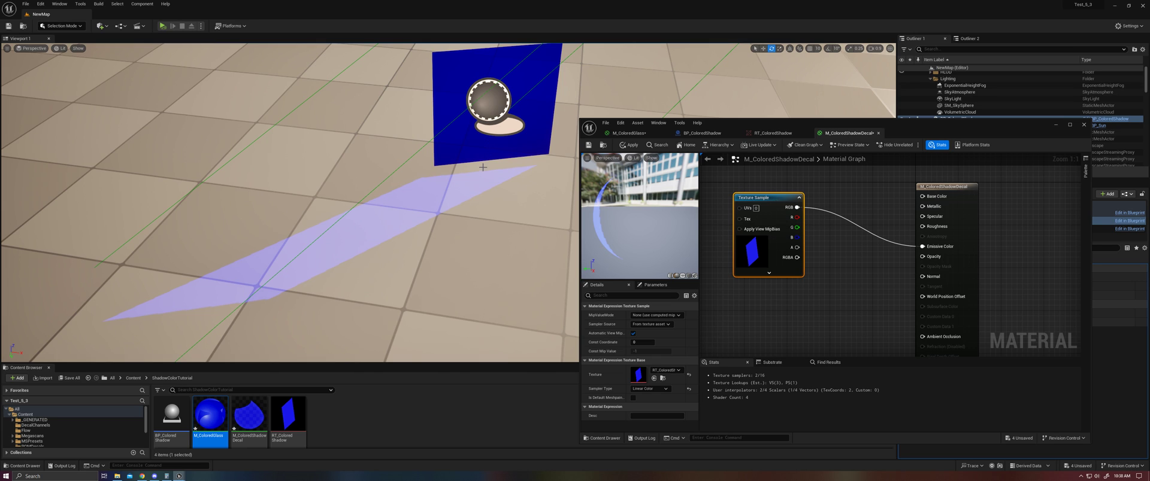
left_click_drag(770, 198, 749, 203)
left_click(809, 236)
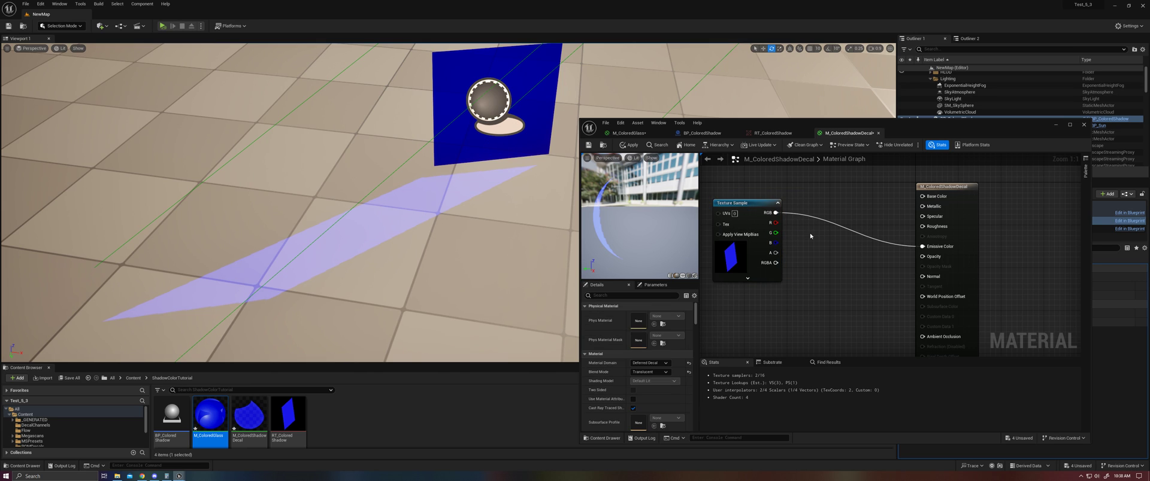
- Insert a Divide node between the texture sample's RGB output and Emissive Color in M_ColoredShadowDecal, and apply the material
left_click(809, 236)
left_click_drag(820, 250, 818, 247)
left_click_drag(841, 246, 920, 246)
left_click(834, 269)
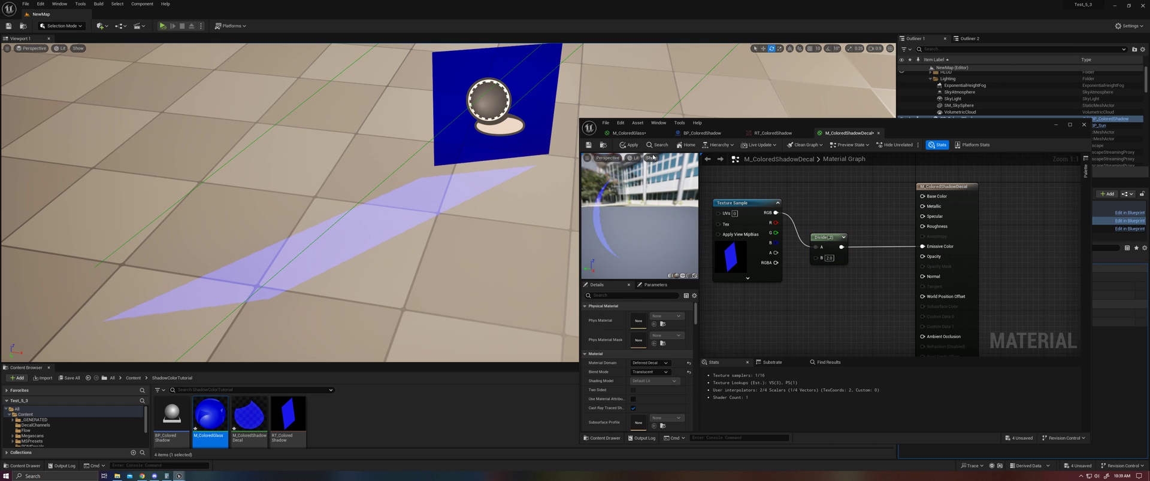
left_click(631, 149)
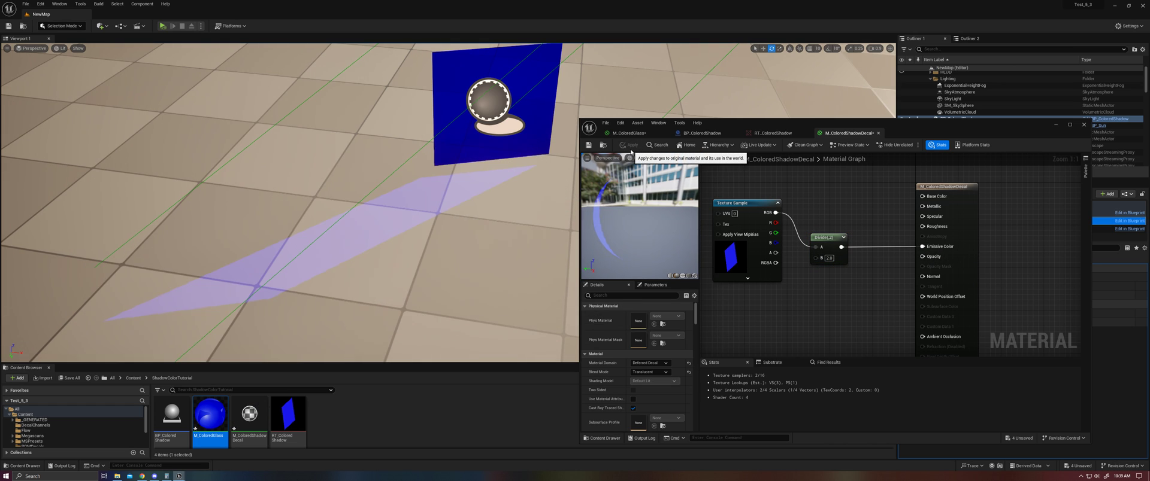
- Add a scalar parameter to the Divide node's B input and set its default value to 2
left_click(743, 302)
left_click_drag(790, 315, 815, 256)
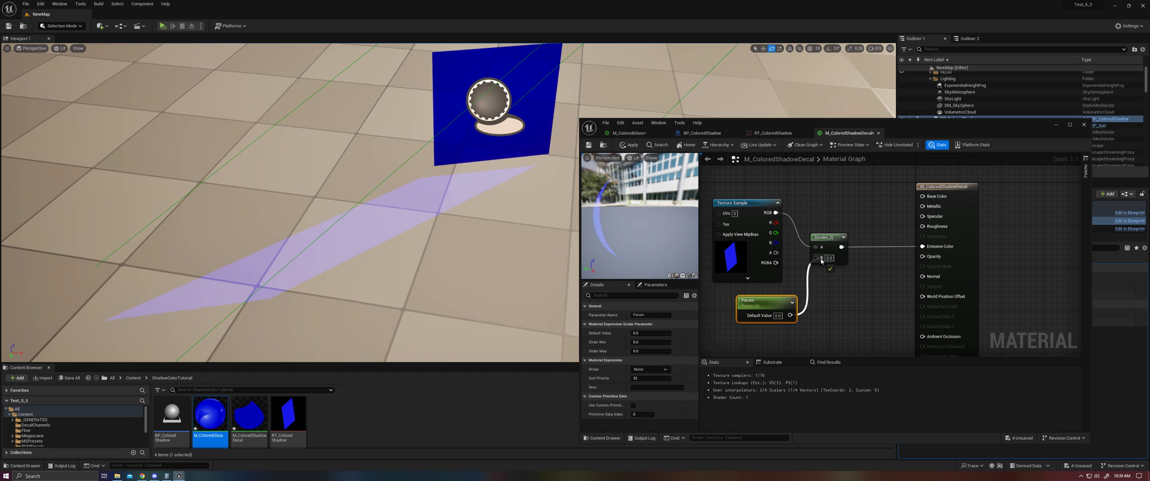
left_click(628, 145)
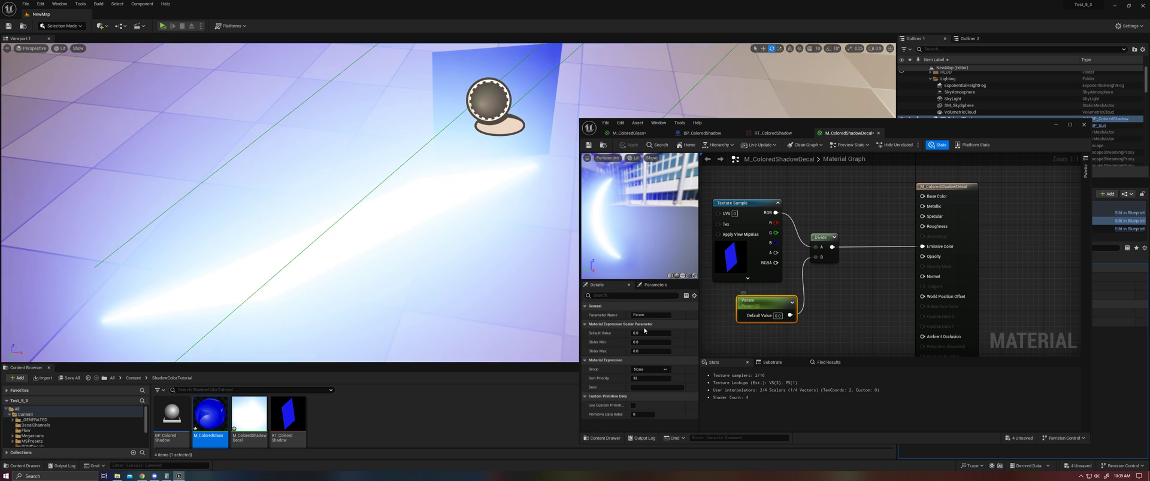
left_click_drag(644, 333, 701, 333)
left_click(650, 333)
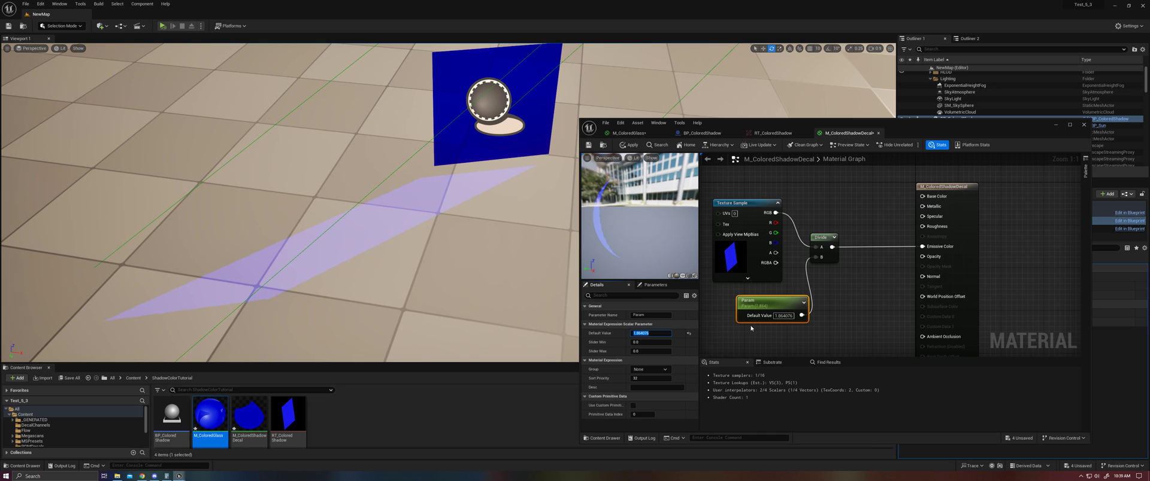
type("2")
left_click(799, 325)
- Rotate the blue glass panel in the level and check how its projected shadow follows on the floor
right_click_drag(440, 222, 380, 179)
left_click(381, 171)
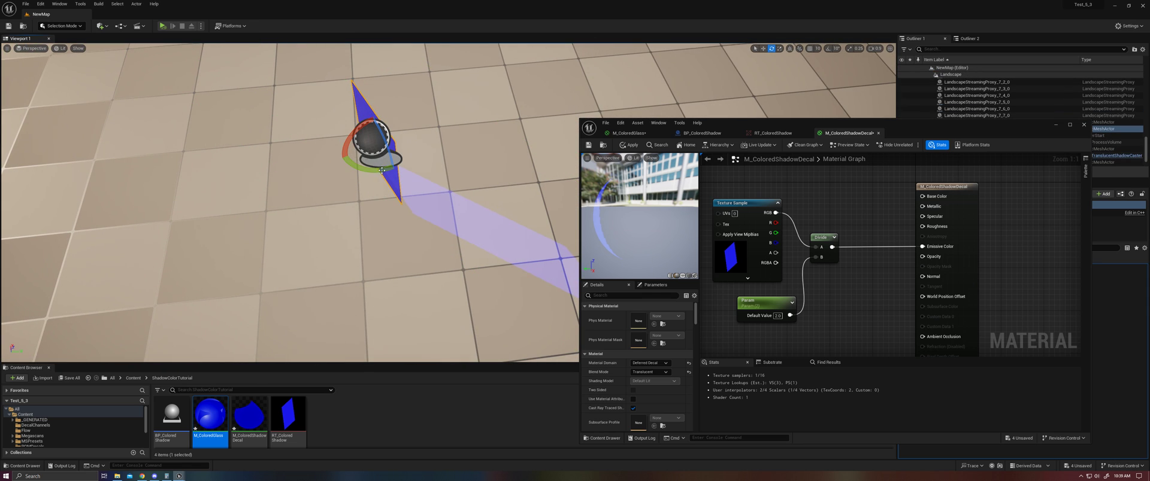
left_click_drag(379, 172, 340, 143)
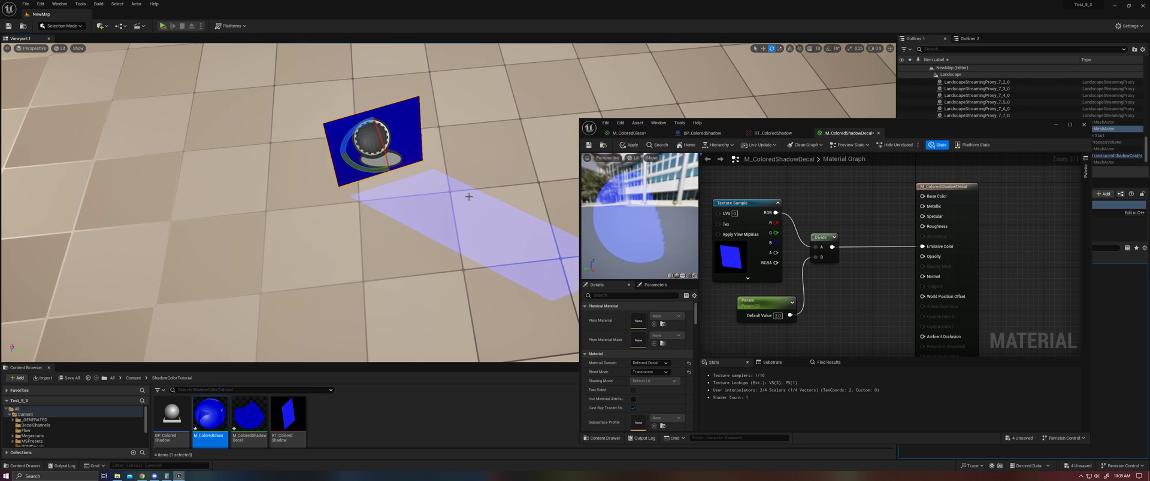
left_click_drag(465, 190, 407, 142, "alt")
left_click_drag(419, 179, 447, 204, "alt")
mouse_move(369, 168)
left_mouse_down("alt")
mouse_move(419, 168)
mouse_move(424, 150)
mouse_move(369, 168)
mouse_move(407, 165)
mouse_move(341, 165)
mouse_move(370, 168)
left_mouse_up("alt")
key("g")
right_click_drag(370, 169, 455, 167)
key("g")
mouse_move(438, 204)
left_mouse_down("alt")
mouse_move(419, 222)
mouse_move(395, 173)
mouse_move(479, 203)
mouse_move(438, 204)
left_mouse_up("alt")
right_click_drag(437, 204, 437, 204)
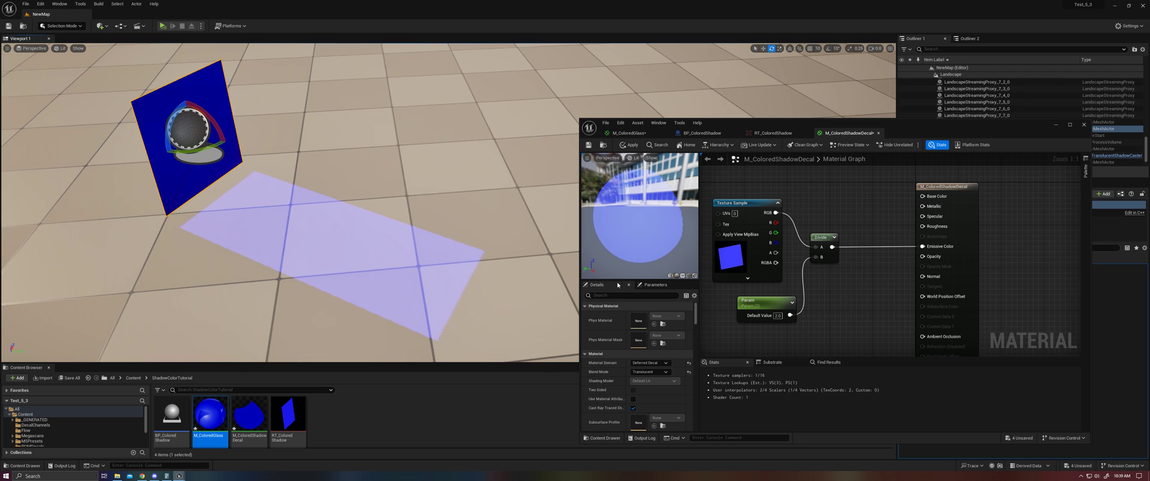
- Tuck the scalar parameter under the texture sample and add a SpiralBlur-Texture node in front of the sample
left_click(753, 305)
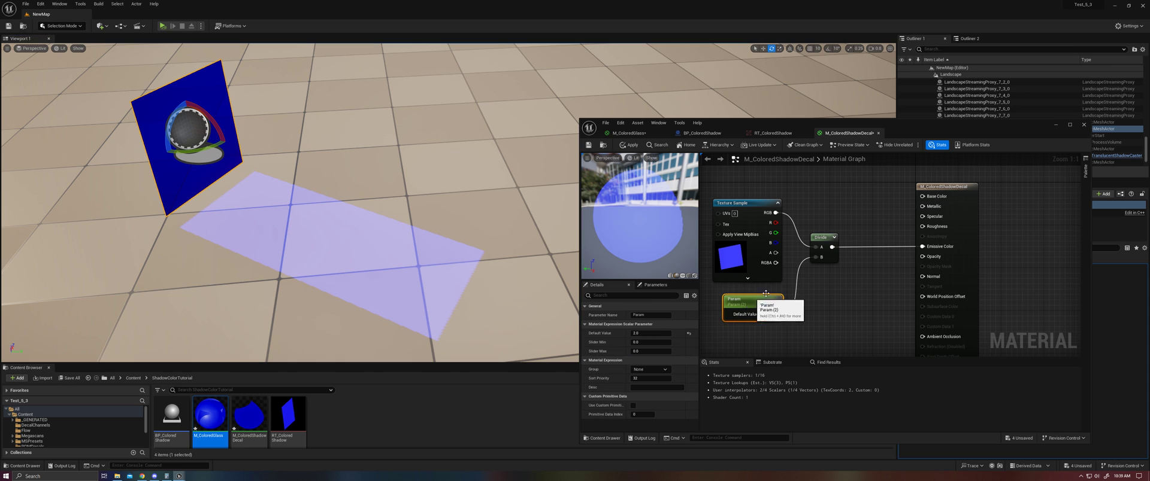
right_click_drag(695, 249, 787, 226)
left_click(855, 207)
right_click(786, 226)
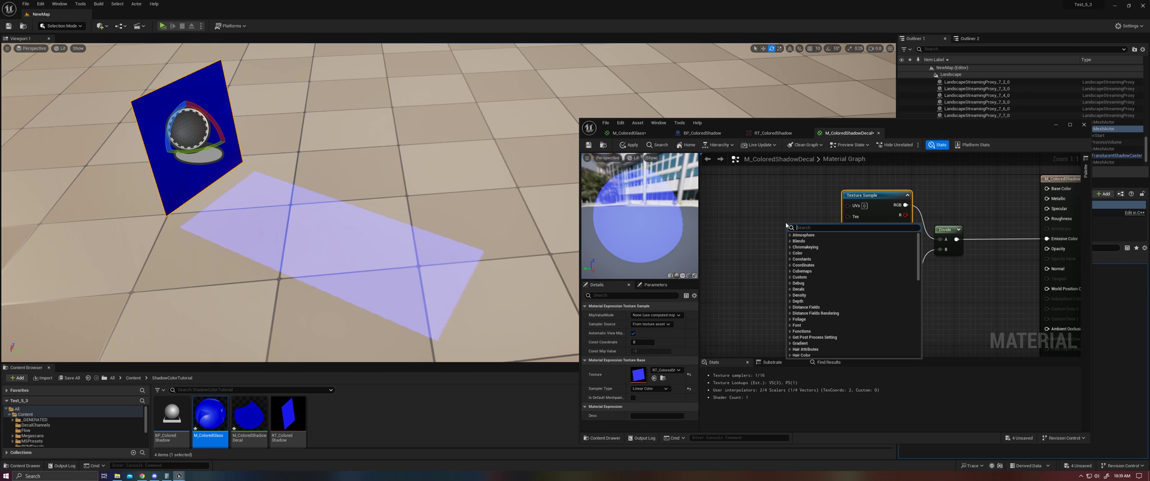
type("spr")
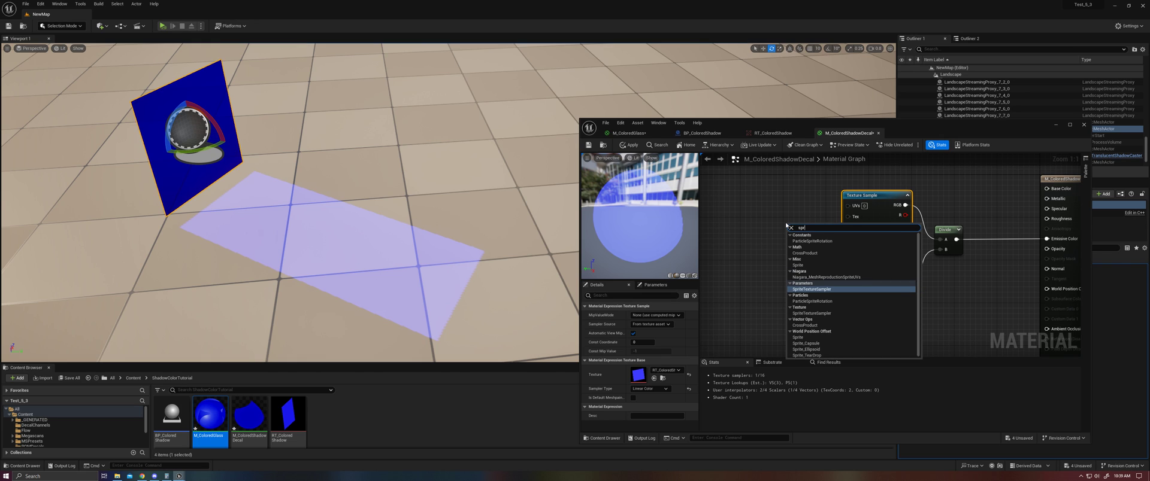
key("BackSpace")
type("p")
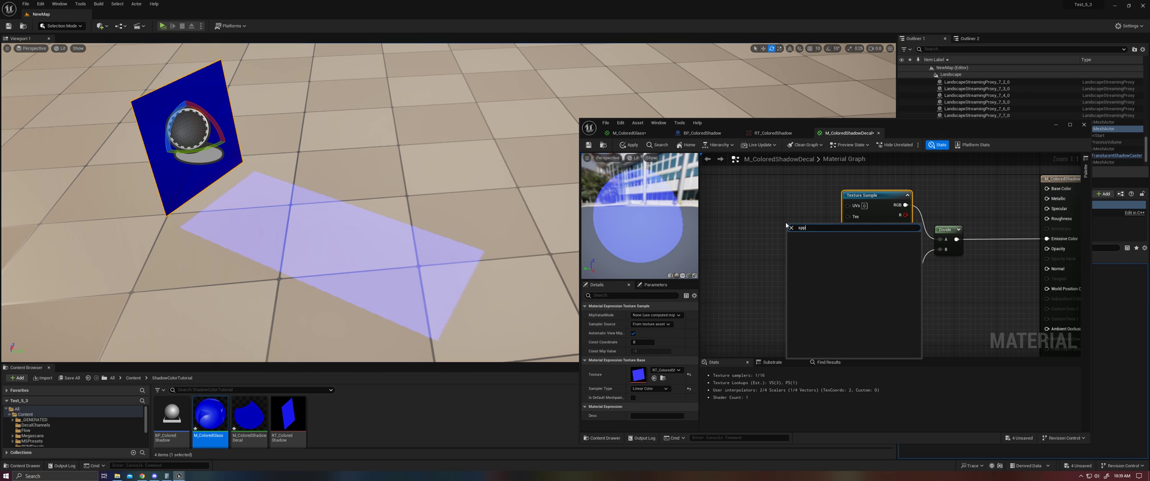
key("BackSpace")
type("iral")
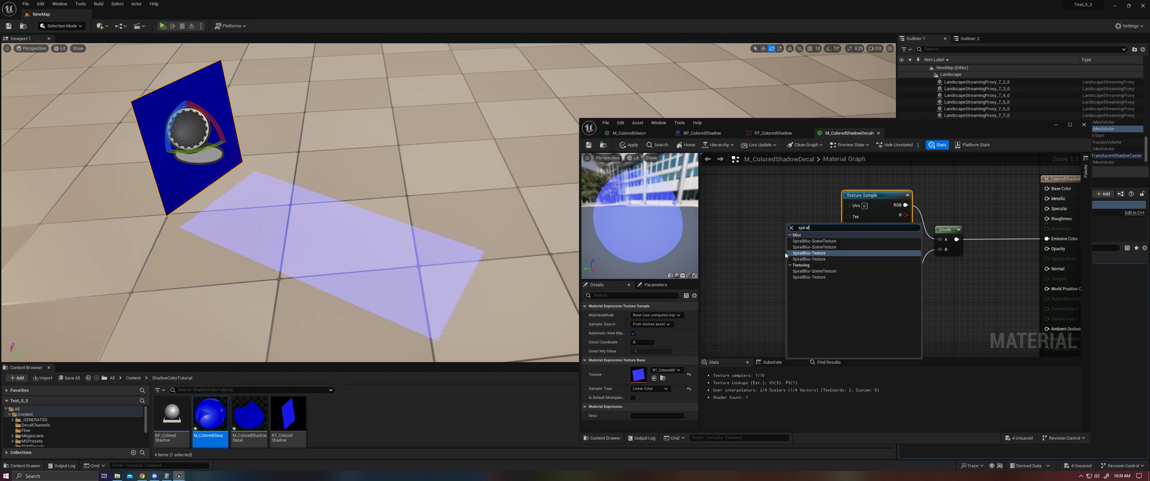
left_click(805, 253)
- Inspect the shadow's edge up close and connect SpiralBlur-Texture's Result to the Divide node's A input
scroll(421, 260, "up", 8)
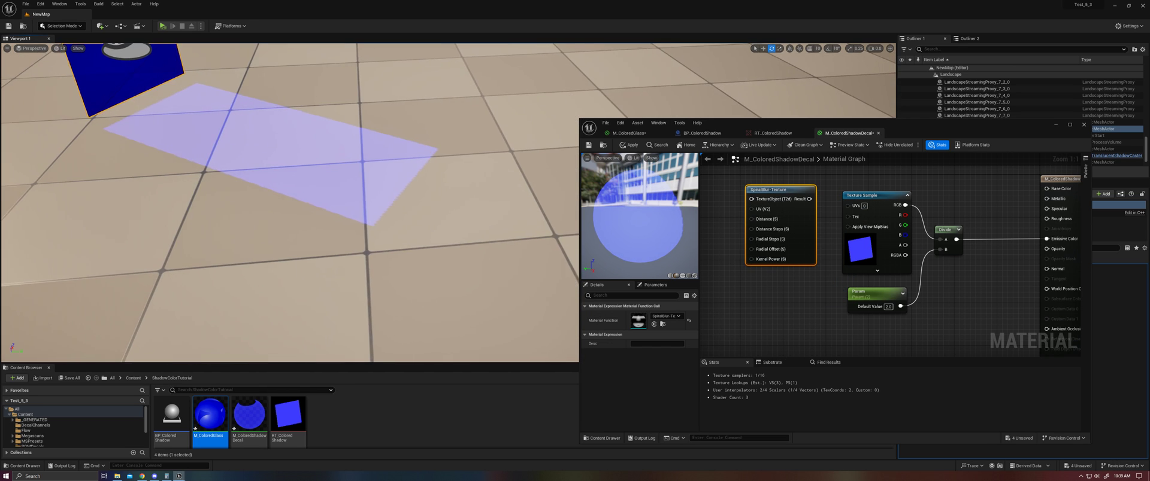
scroll(421, 261, "up", 5)
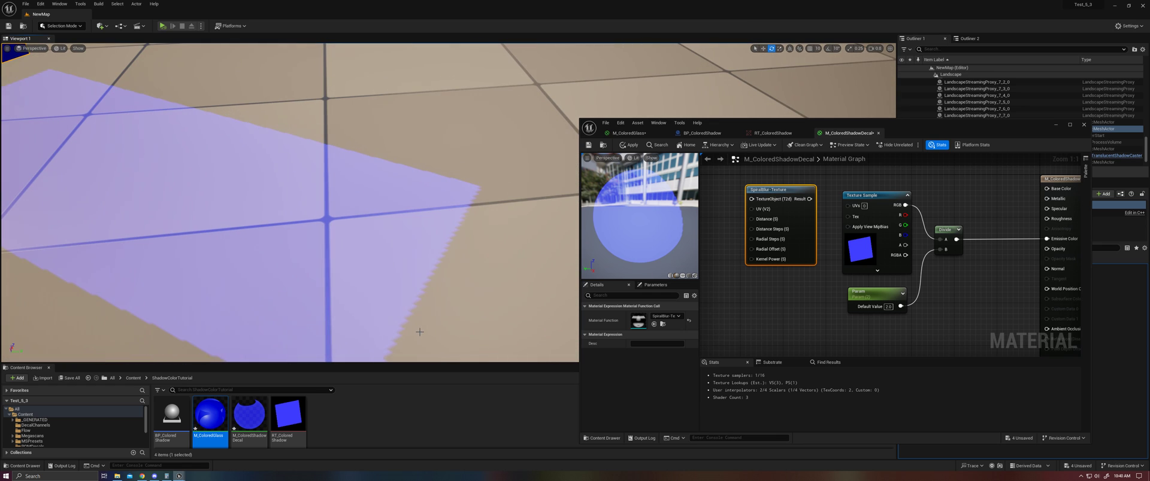
scroll(427, 280, "down", 10)
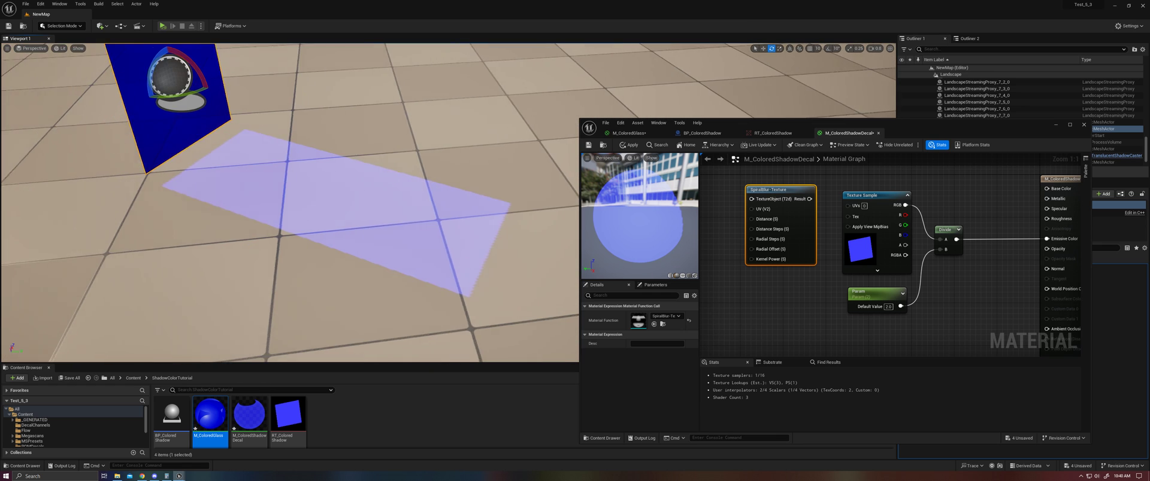
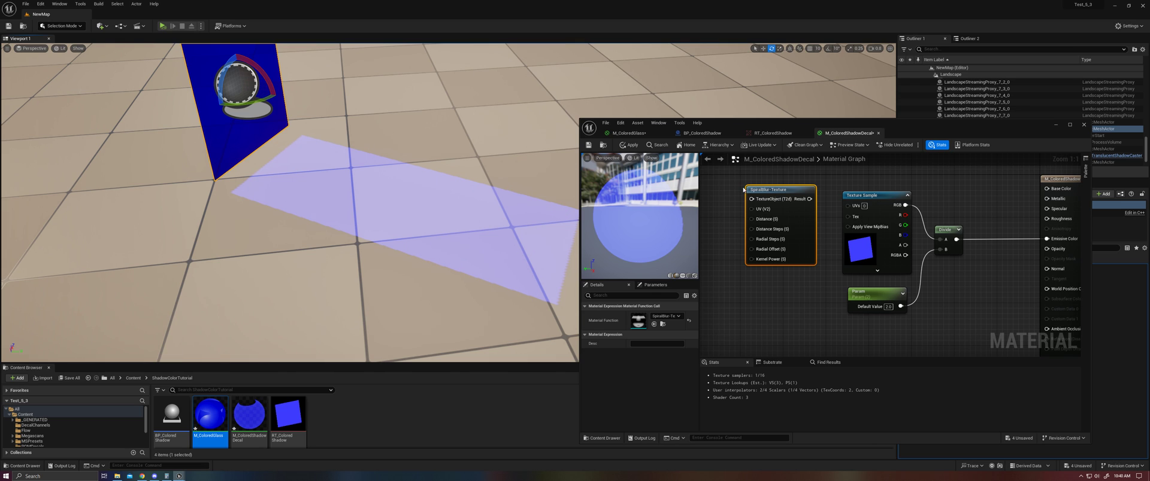
left_click_drag(743, 190, 848, 206)
right_click_drag(722, 233, 739, 242)
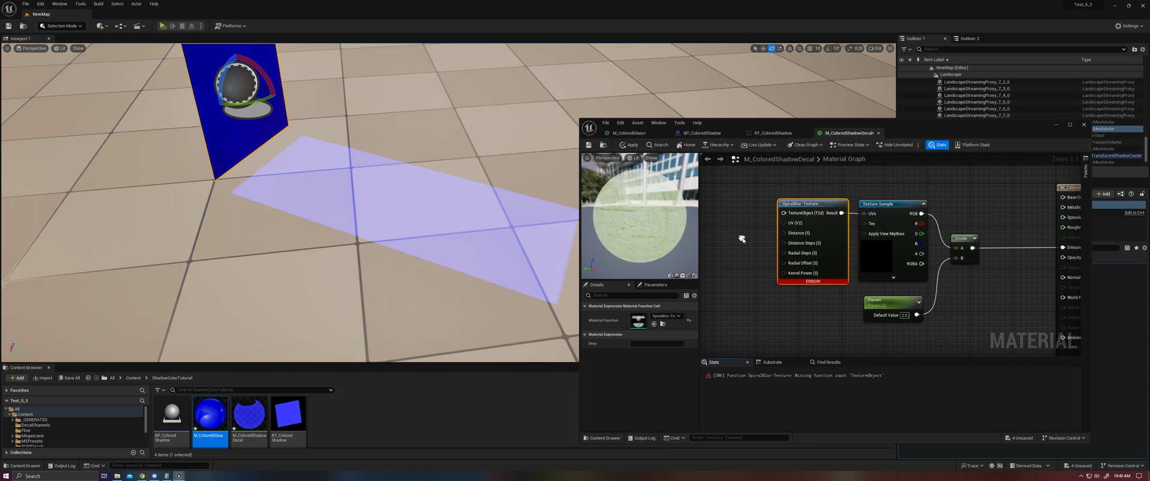
left_click_drag(921, 244, 956, 248)
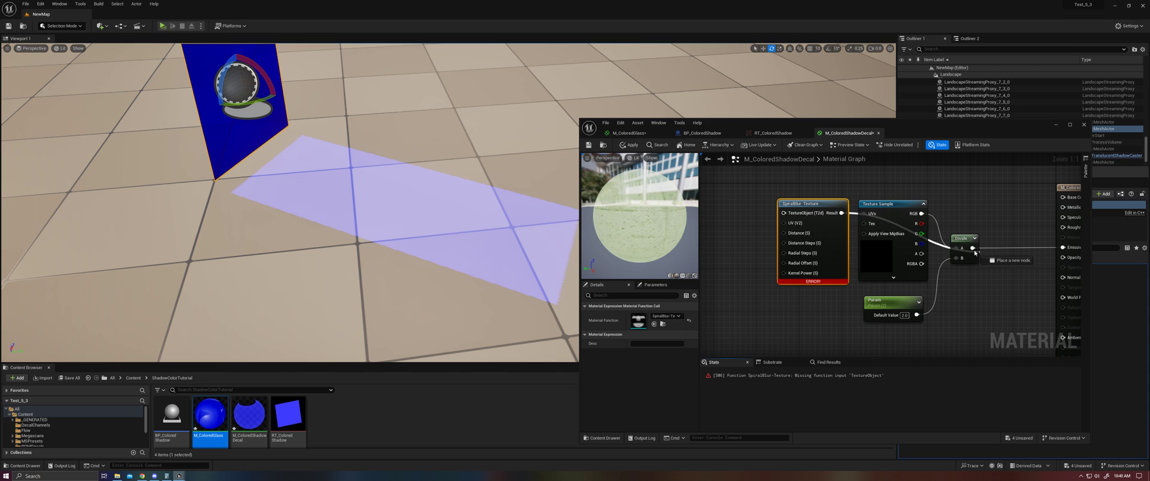
left_click(895, 204)
- Add a Texture Object node and connect it to SpiralBlur-Texture's TextureObject input
right_click_drag(715, 203, 745, 208)
right_click(746, 208)
type("text")
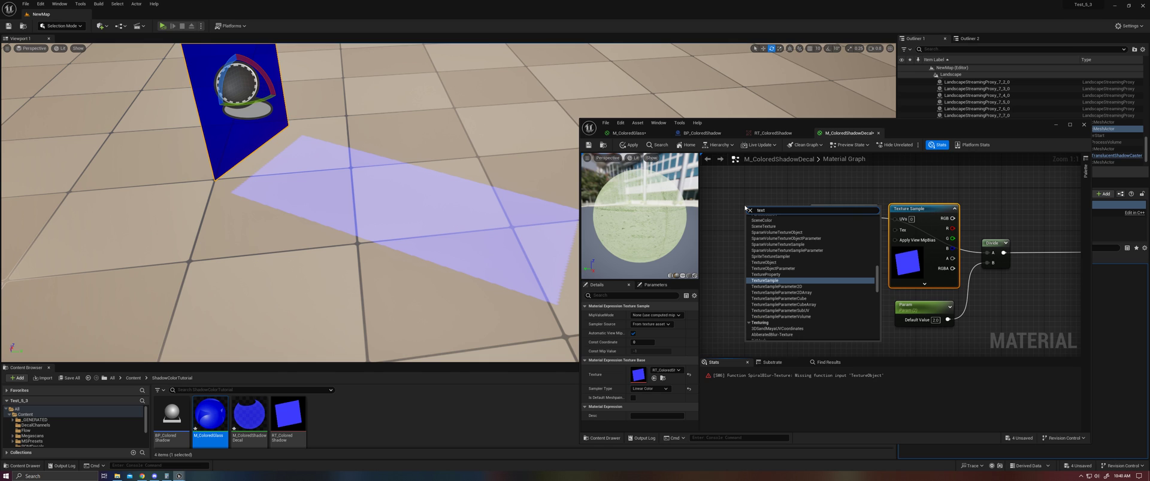
type(" obje")
left_click(749, 272)
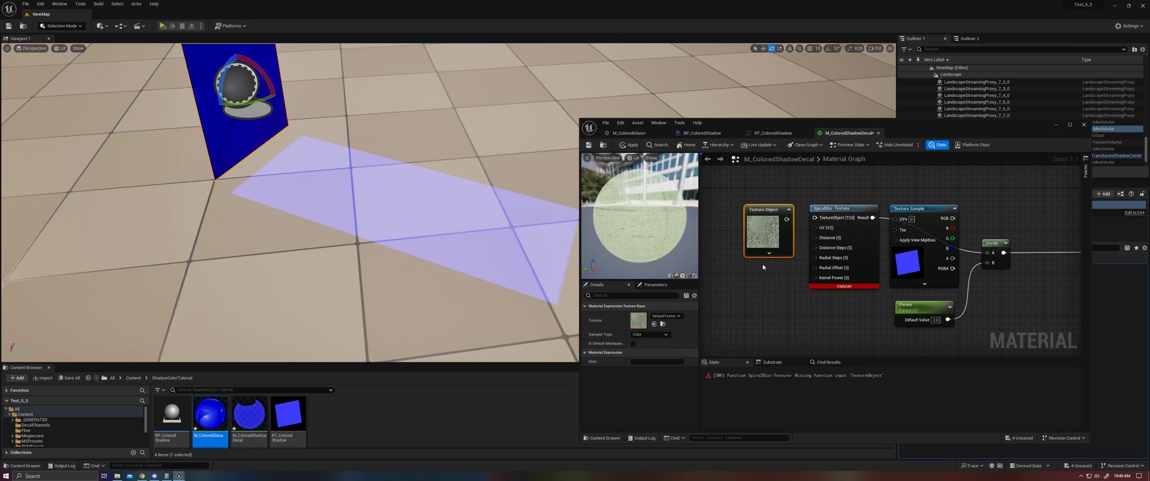
left_click_drag(786, 220, 814, 218)
- Assign the RT_ColoredShadow render target as the Texture Object node's texture
left_click(664, 316)
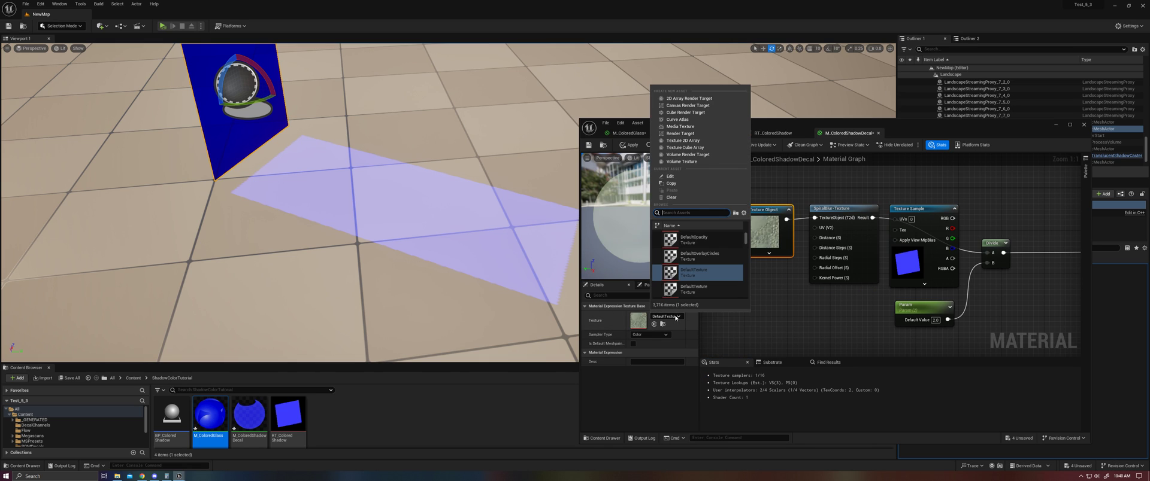
left_click(784, 330)
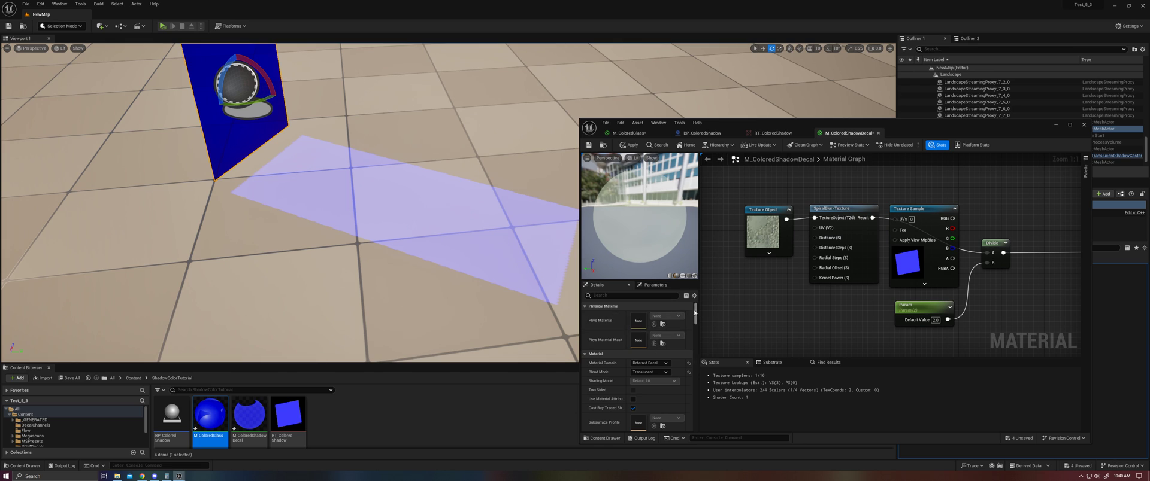
mouse_move(695, 315)
left_mouse_down()
mouse_move(695, 342)
mouse_move(695, 313)
left_mouse_up()
left_click(746, 240)
left_click(671, 318)
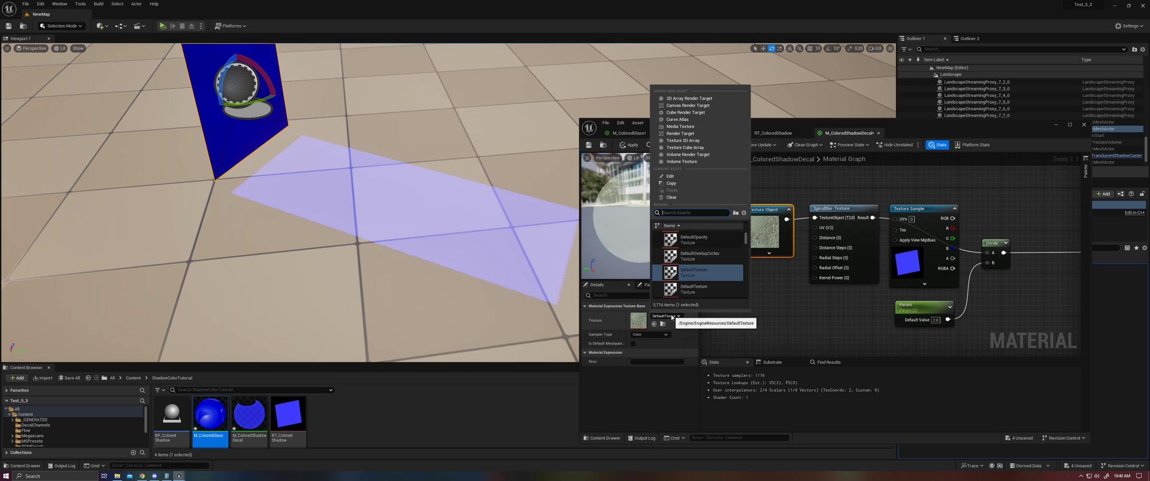
type("rt c")
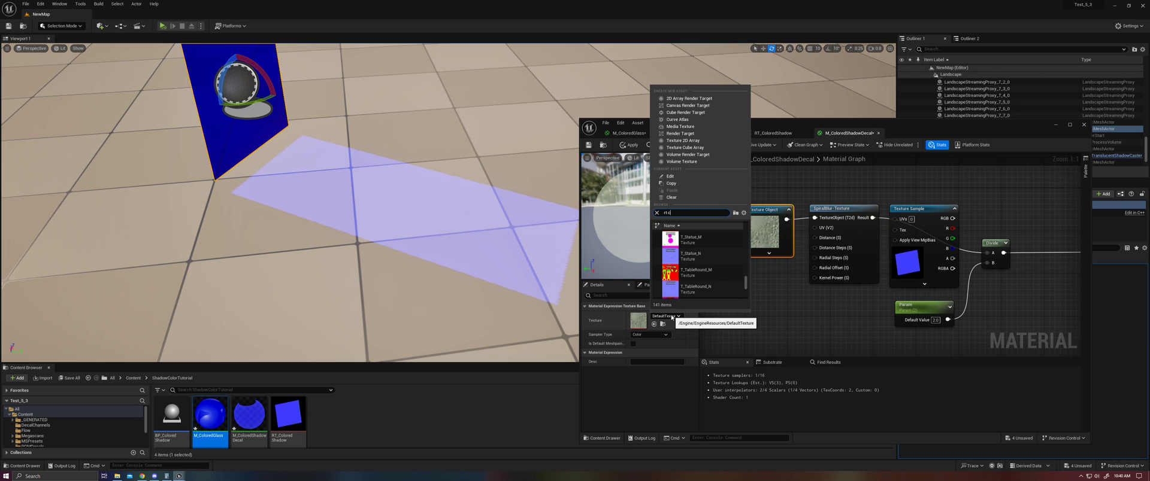
type("olor")
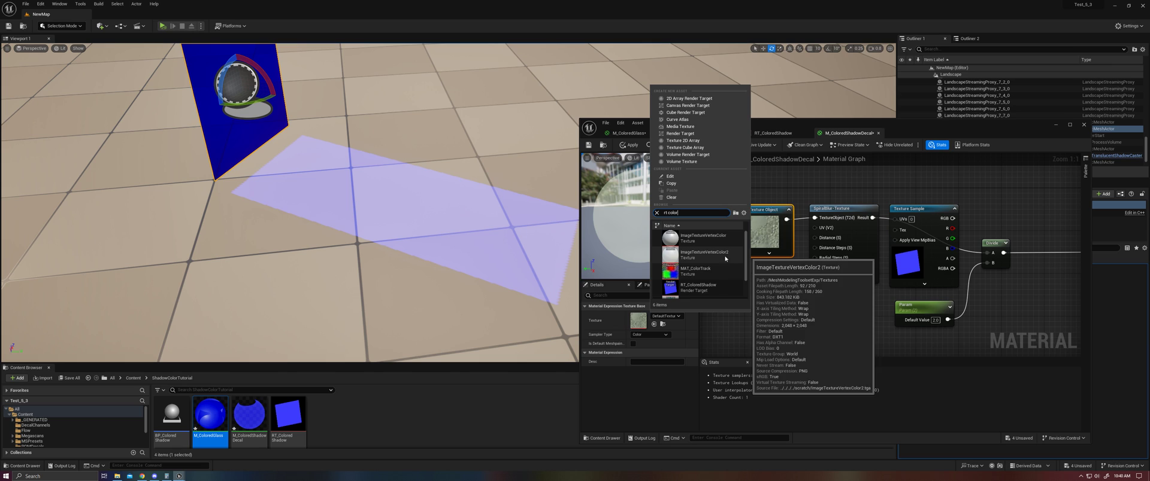
left_click(697, 287)
left_click(772, 273)
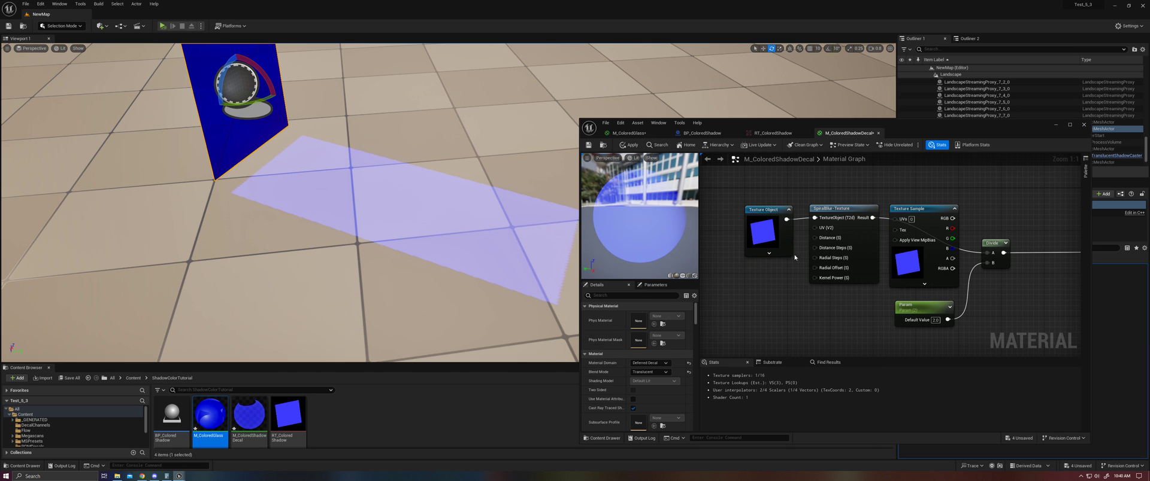
- Add a scalar parameter to SpiralBlur-Texture's Distance input with a default value of 0.08, moving the Texture Object node clear
left_click_drag(759, 209, 748, 182)
left_click(720, 250)
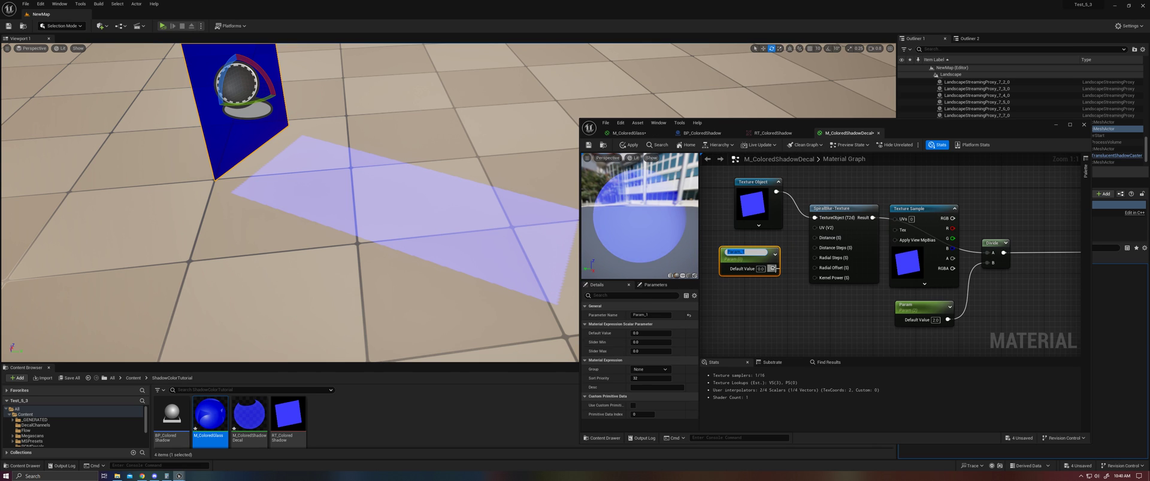
left_click_drag(772, 266, 816, 238)
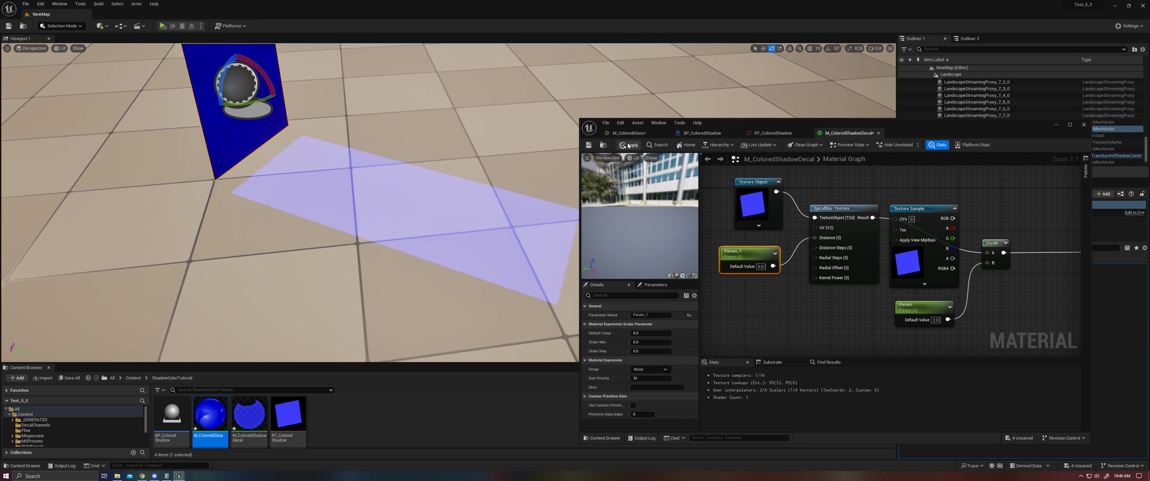
left_click(650, 333)
type("0.08")
key("Return")
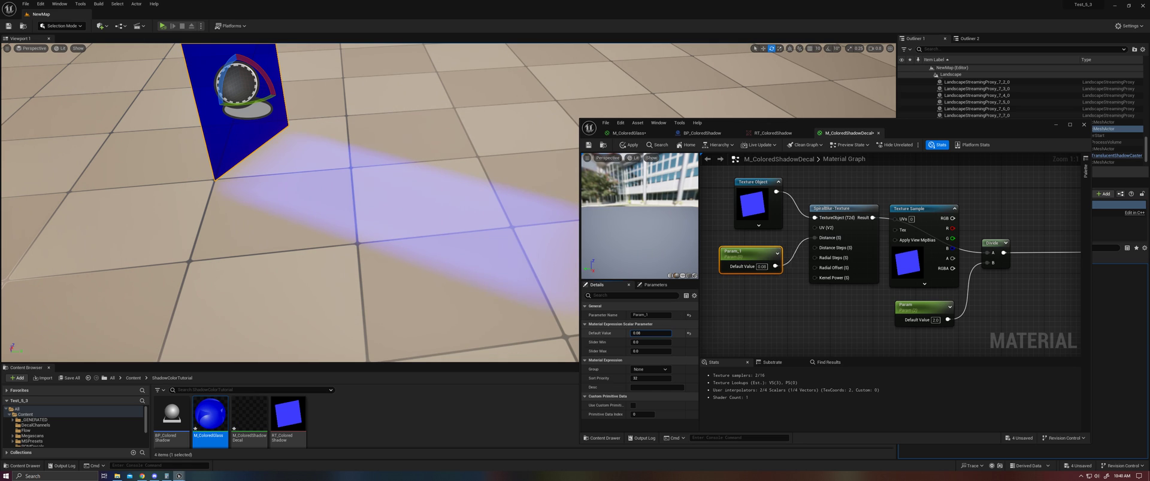
- Try a default value of 0.01 for the parameter that drives the blur distance
mouse_move(656, 332)
left_mouse_down()
mouse_move(644, 333)
mouse_move(657, 333)
left_mouse_up()
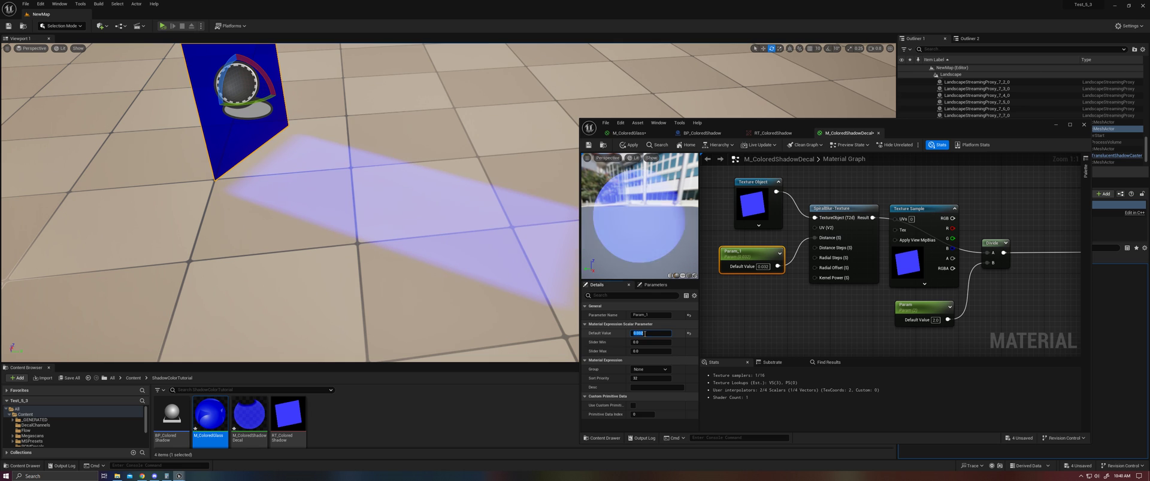
left_click(658, 333)
type(".01")
left_click(770, 329)
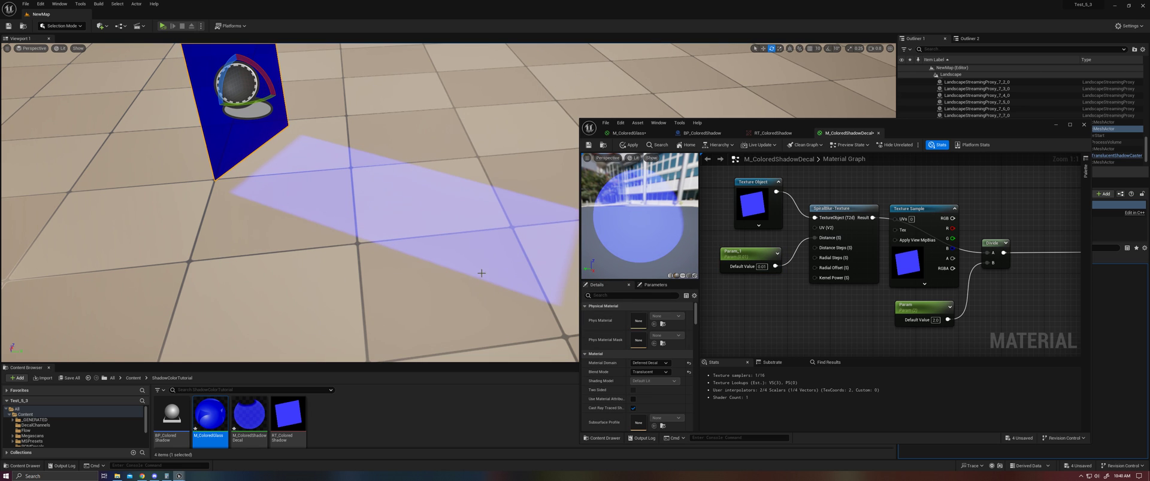
- Compare blur distance parameter values of 0.005 and 0.075 on the shadow's edge, leaving it at 0.075
mouse_move(480, 270)
right_mouse_down()
mouse_move(480, 252)
mouse_move(527, 324)
mouse_move(491, 294)
mouse_move(480, 273)
mouse_move(527, 335)
mouse_move(479, 273)
right_mouse_up()
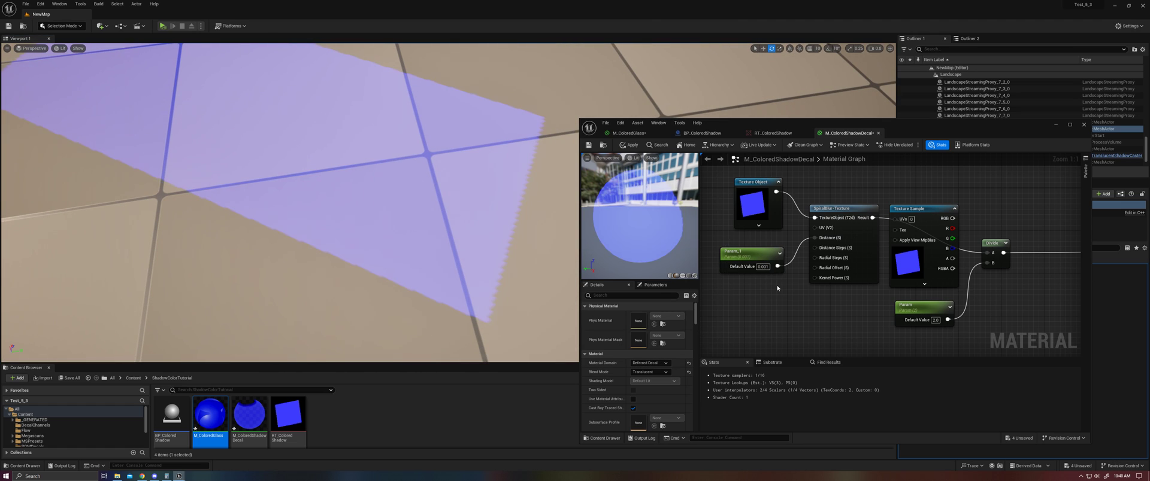
type("0.005")
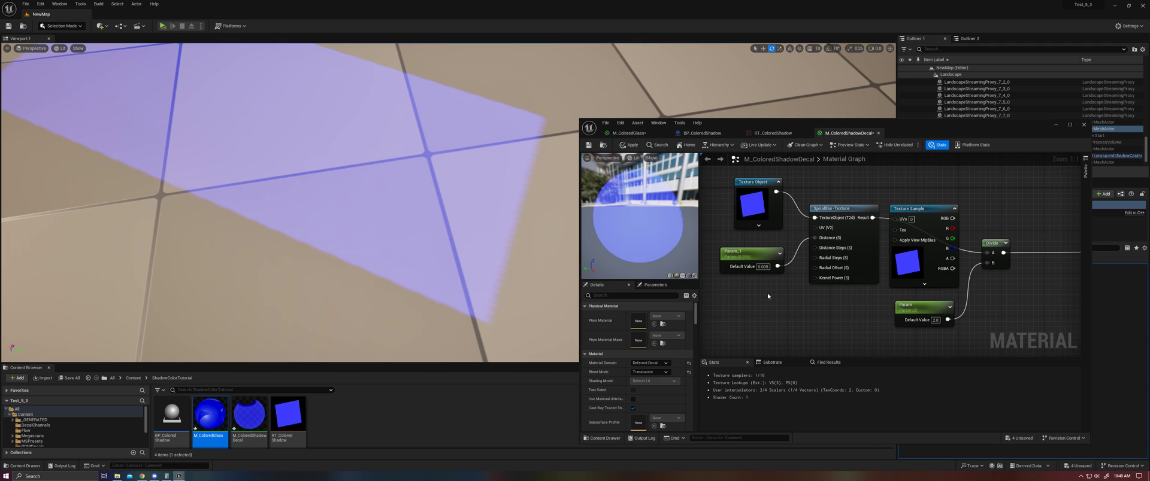
key("Return")
type("0.075")
key("Return")
left_click(766, 268)
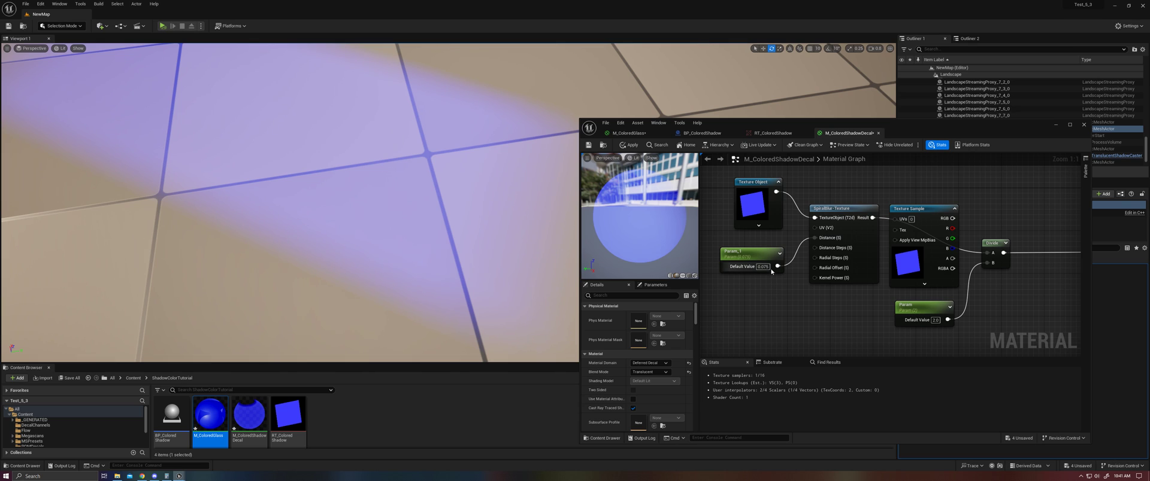
- Set the default value of the scalar parameter driving the spiral blur's distance to 0.007
left_click(770, 277)
key("Return")
left_click(764, 265)
type("0.007")
key("Return")
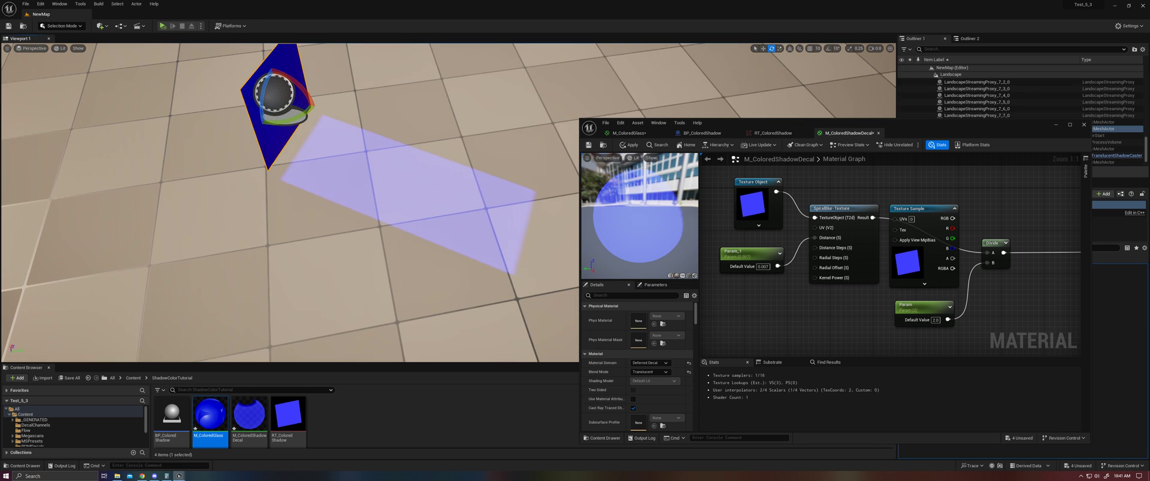
- Apply the M_ColoredShadowDecal material changes and check the softness of the shadow's edges in the level
mouse_move(298, 120)
left_mouse_down()
mouse_move(335, 114)
mouse_move(264, 124)
mouse_move(294, 120)
left_mouse_up()
left_click_drag(298, 76, 423, 165)
mouse_move(423, 166)
right_mouse_down()
mouse_move(455, 120)
mouse_move(423, 166)
right_mouse_up()
scroll(423, 166, "down", 1)
right_click_drag(333, 226, 480, 239)
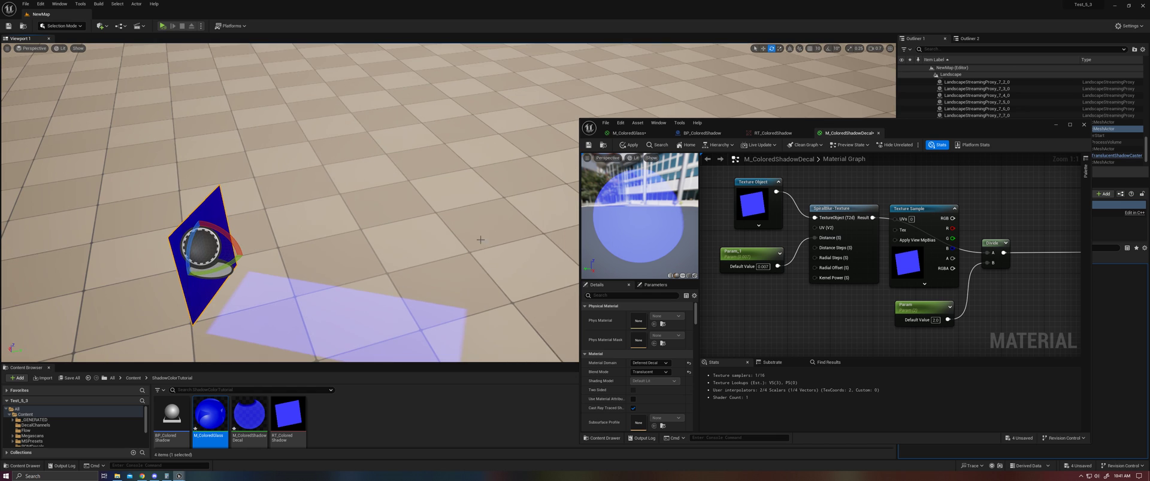
left_click(630, 145)
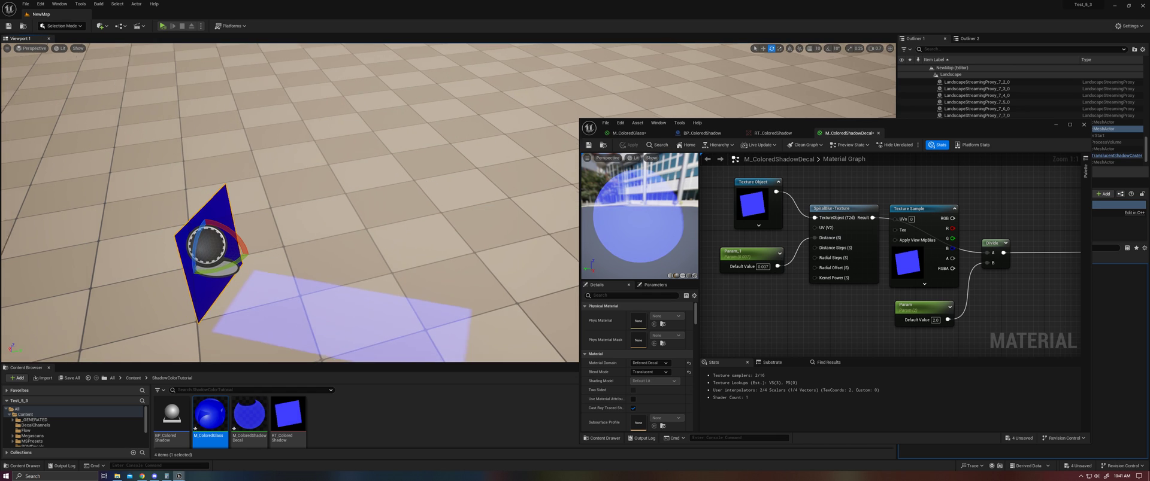
right_click_drag(455, 180, 467, 236)
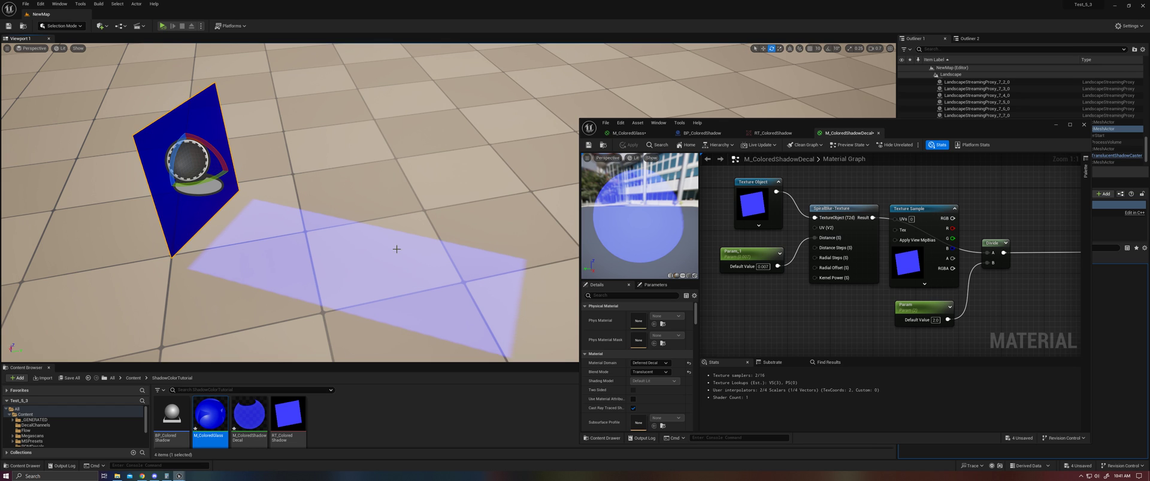
right_click_drag(396, 249, 353, 247)
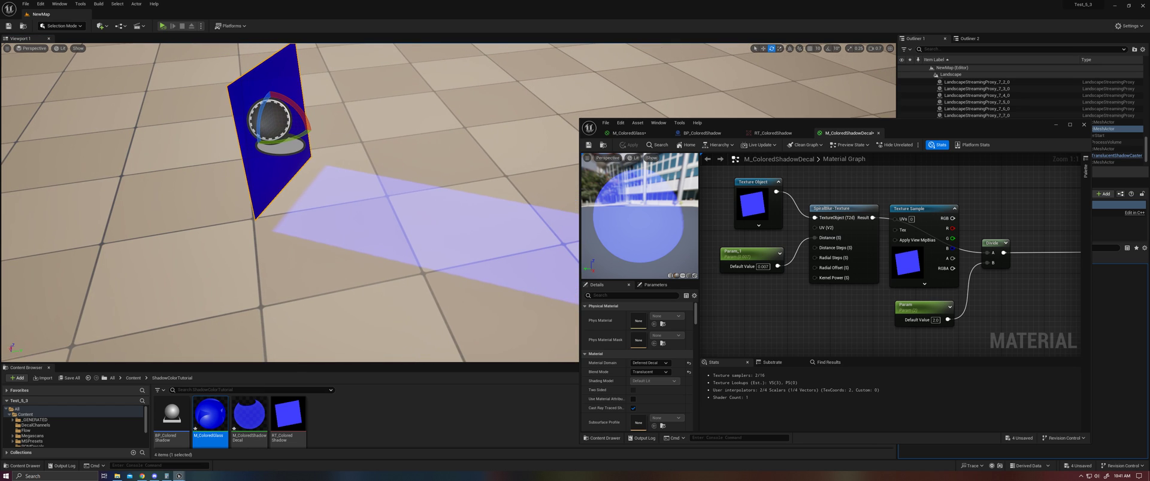
- Save the M_ColoredGlass material
left_click(772, 133)
left_click(704, 134)
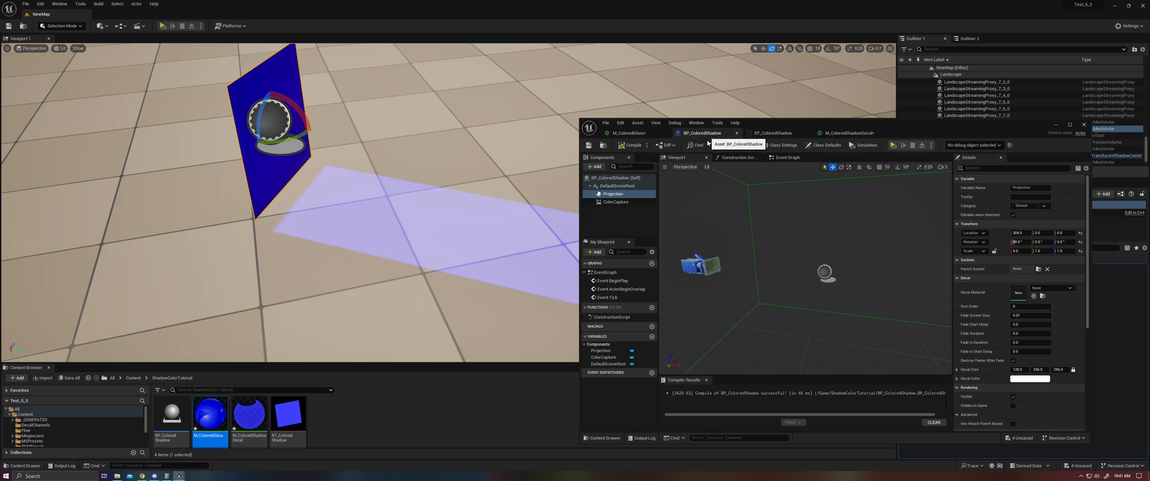
left_click(629, 133)
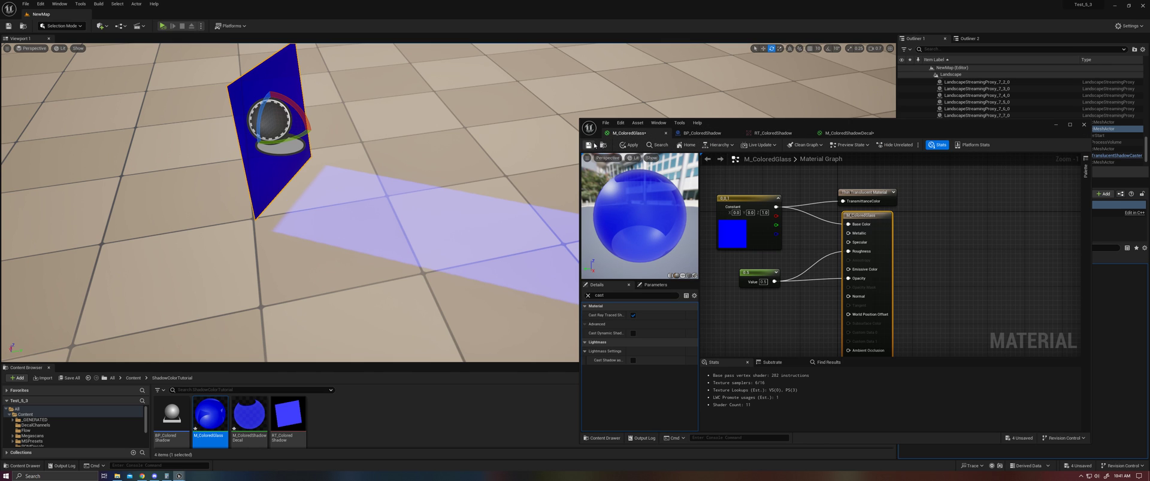
left_click(589, 145)
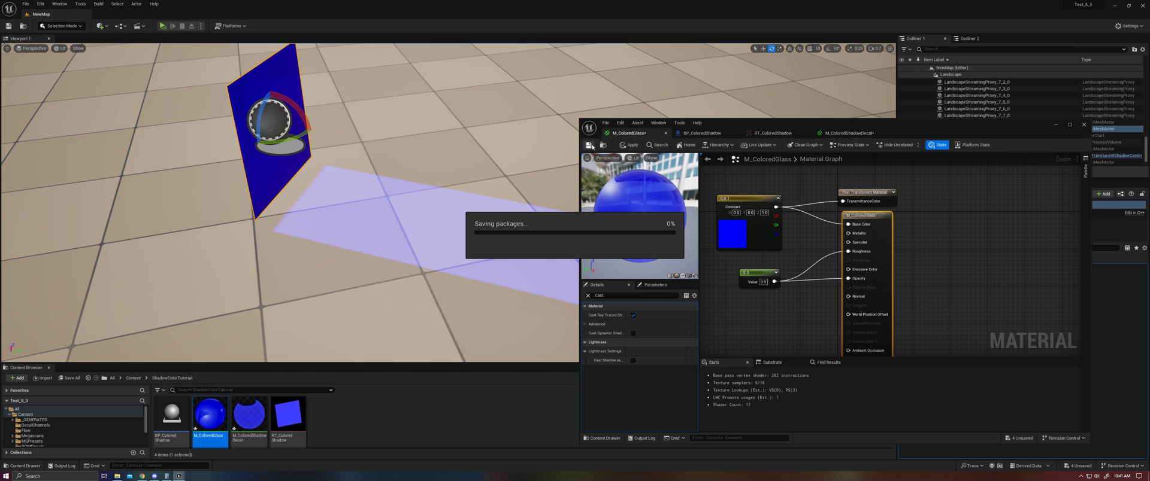
- Compare shadow intensities by trying 1 and 0.5 for the parameter on M_ColoredShadowDecal's Divide node, leaving it at 2
left_click(859, 135)
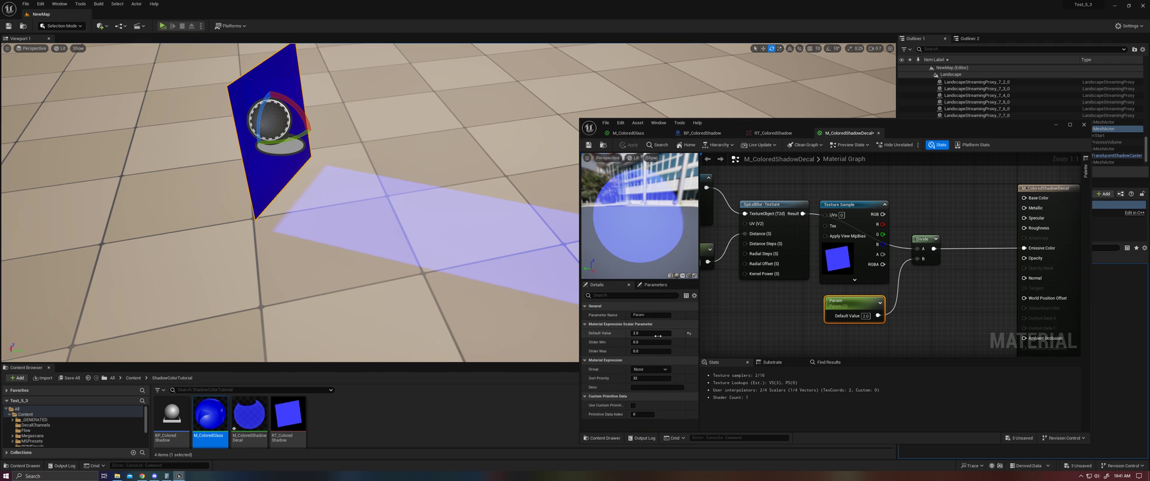
mouse_move(662, 334)
left_mouse_down()
mouse_move(642, 334)
mouse_move(680, 334)
left_mouse_up()
left_click(650, 333)
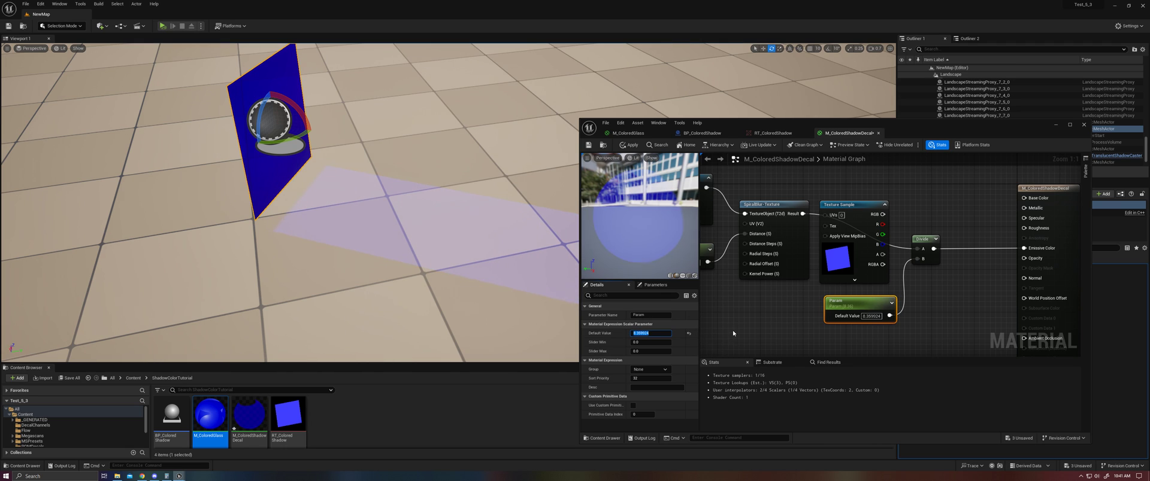
type("1")
left_click(762, 328)
left_click(863, 317)
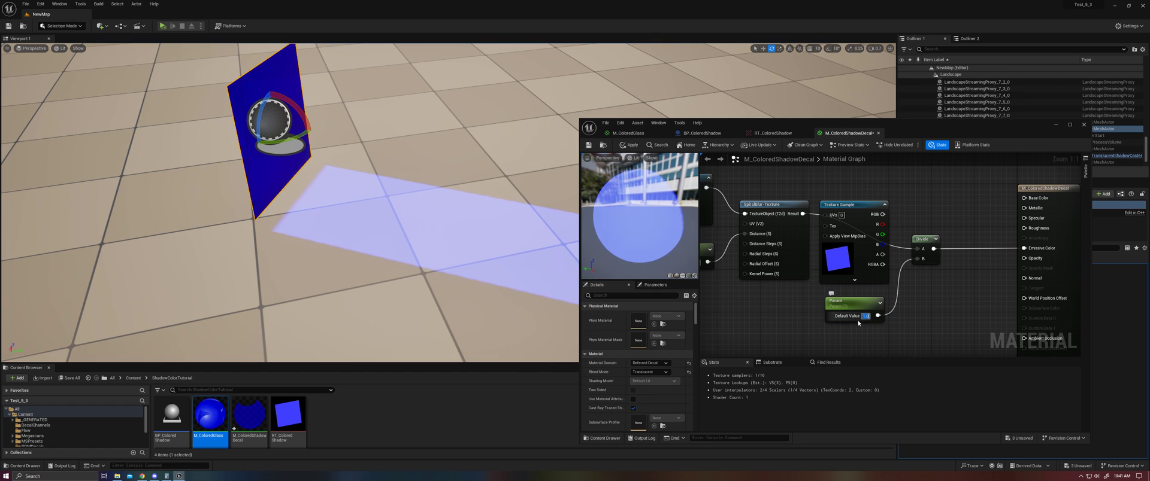
type("0.5")
left_click(811, 328)
left_click(865, 316)
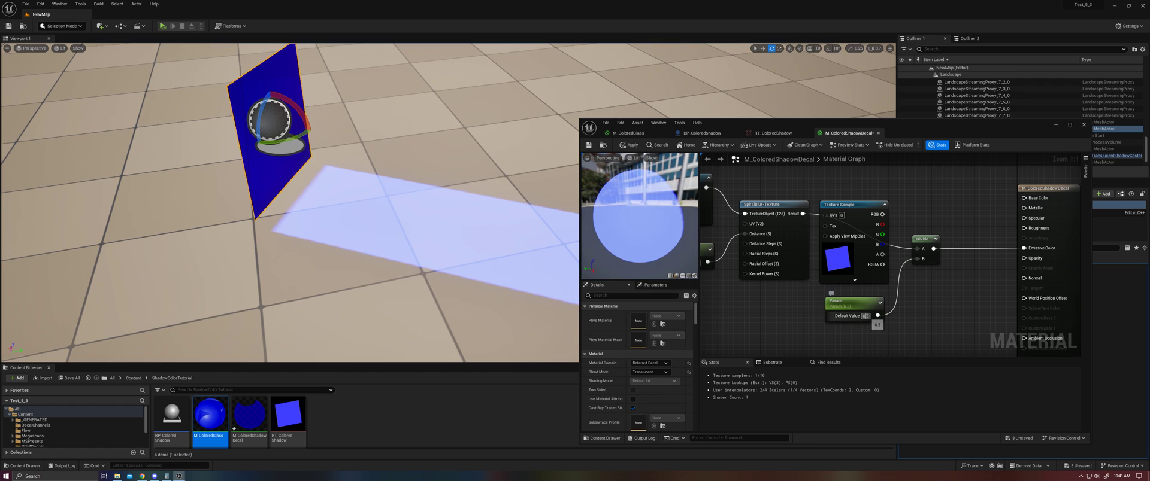
type("2")
left_click(841, 329)
- Place a Sphere shape on the floor inside the blue coloured shadow
right_click_drag(415, 247, 452, 251)
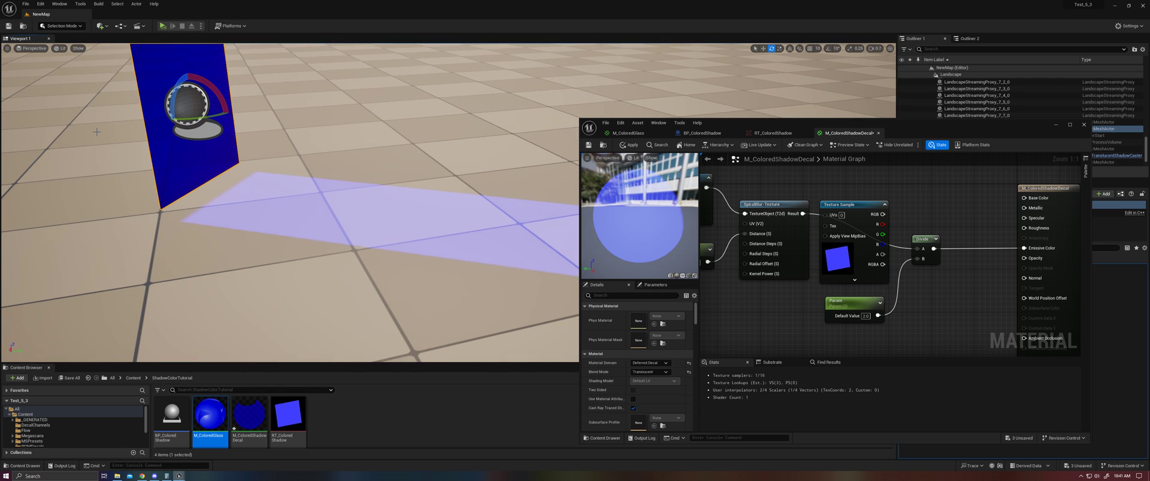
left_click(103, 26)
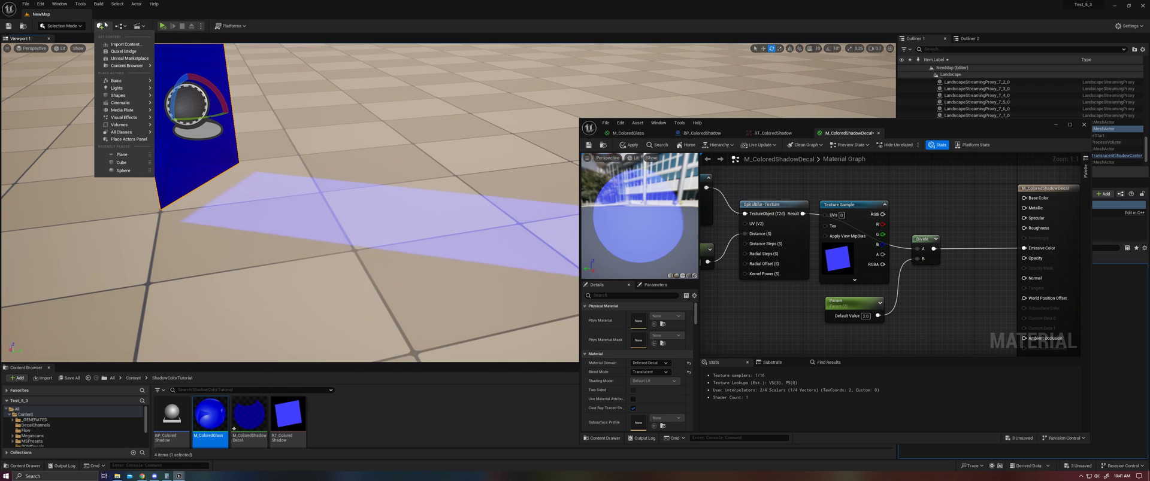
mouse_move(129, 83)
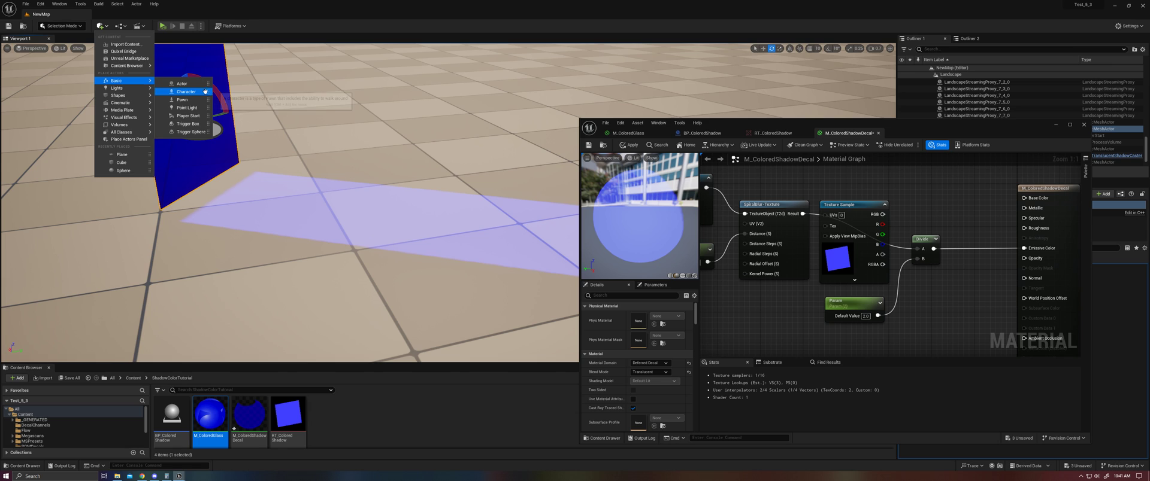
left_click_drag(954, 128, 949, 141)
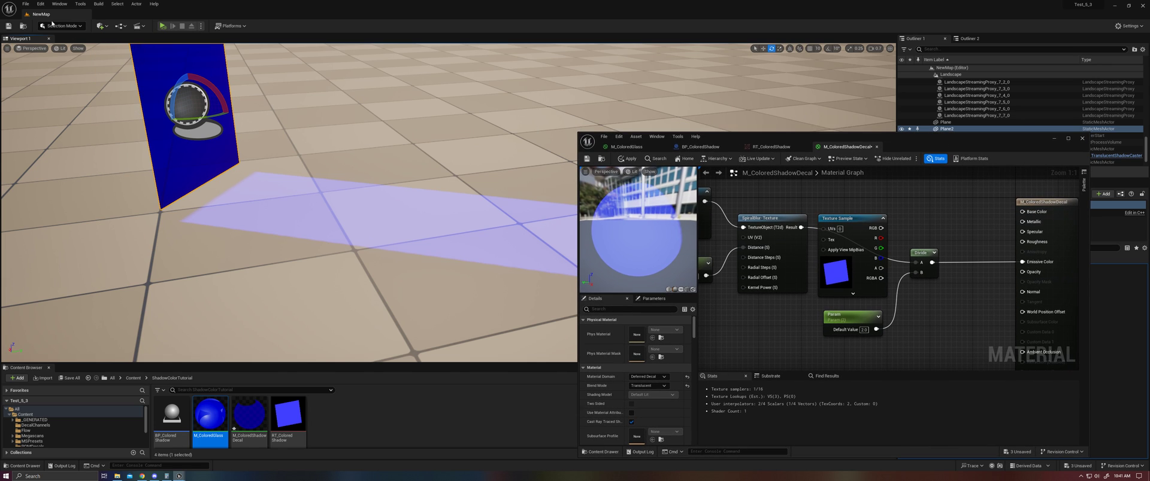
left_click(102, 26)
mouse_move(123, 95)
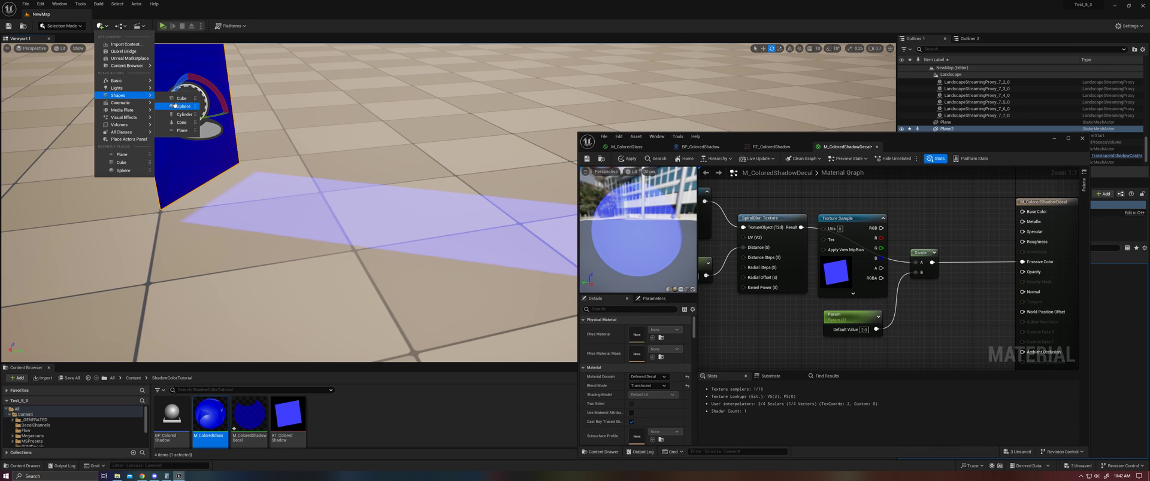
left_click_drag(174, 105, 355, 208)
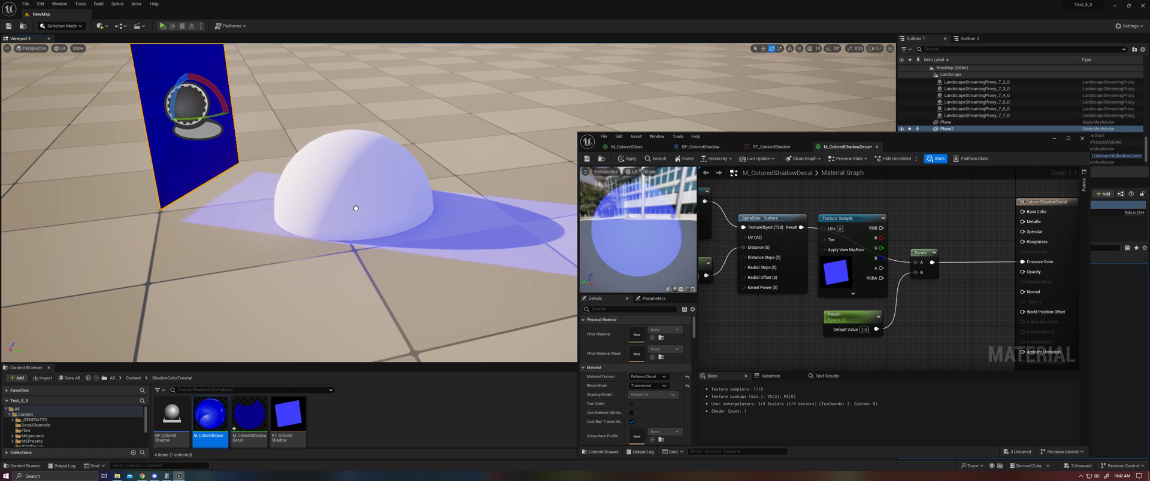
mouse_move(511, 229)
right_mouse_down()
mouse_move(510, 270)
mouse_move(491, 245)
mouse_move(511, 229)
right_mouse_up()
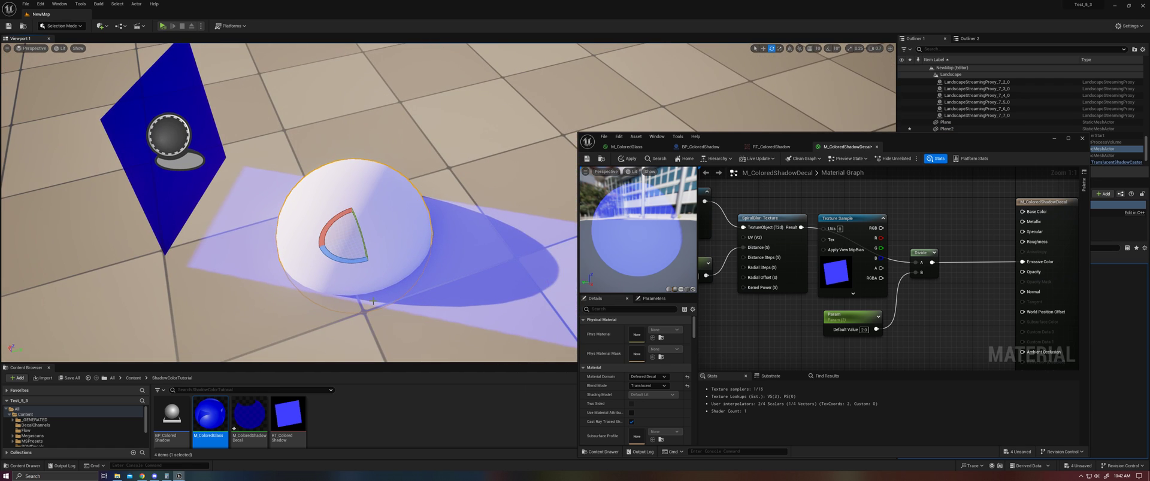
- Minimize the material editor window and collapse the Landscape group in the level's actor list
left_click_drag(922, 137, 871, 126)
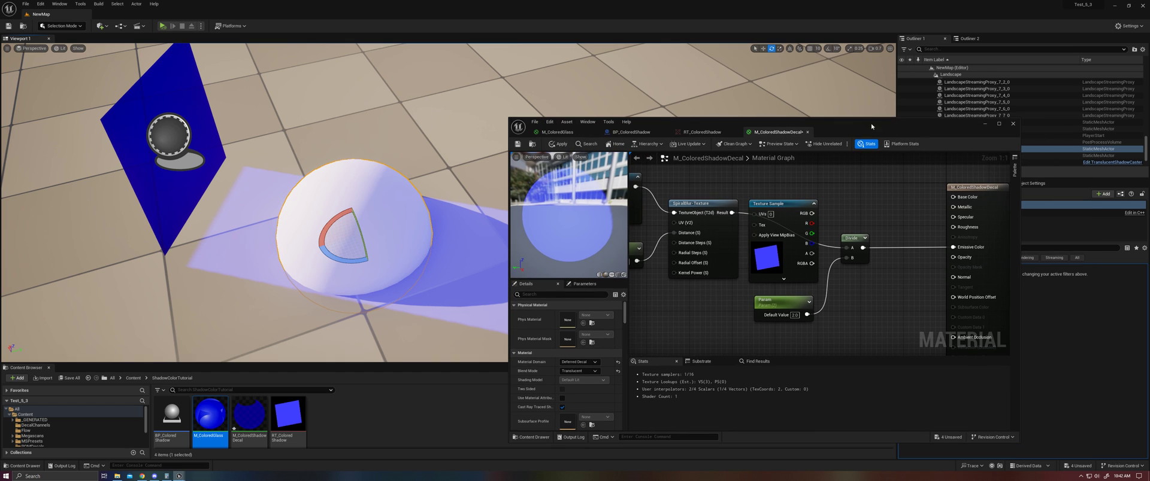
left_click(985, 124)
left_click(957, 129)
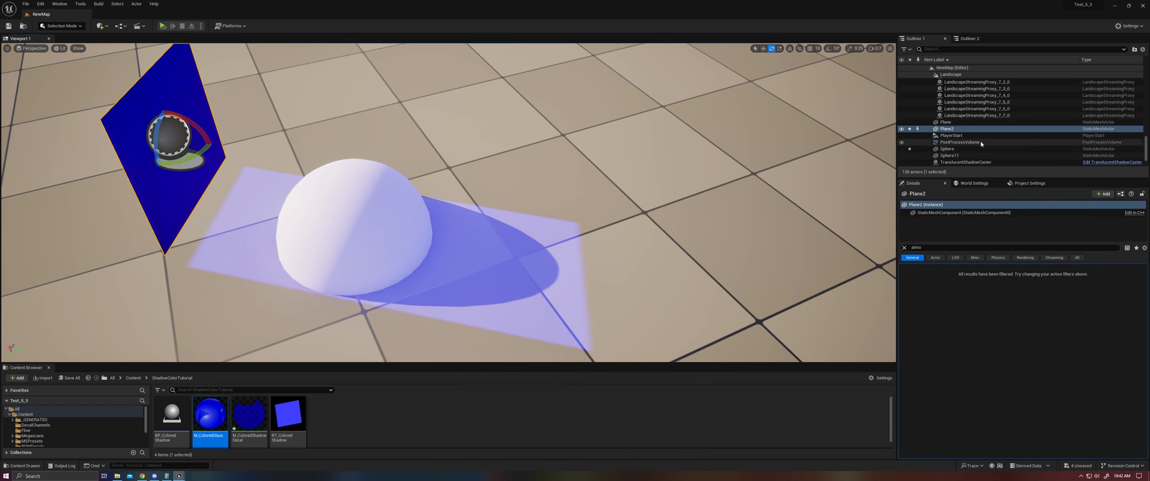
scroll(984, 149, "up", 10)
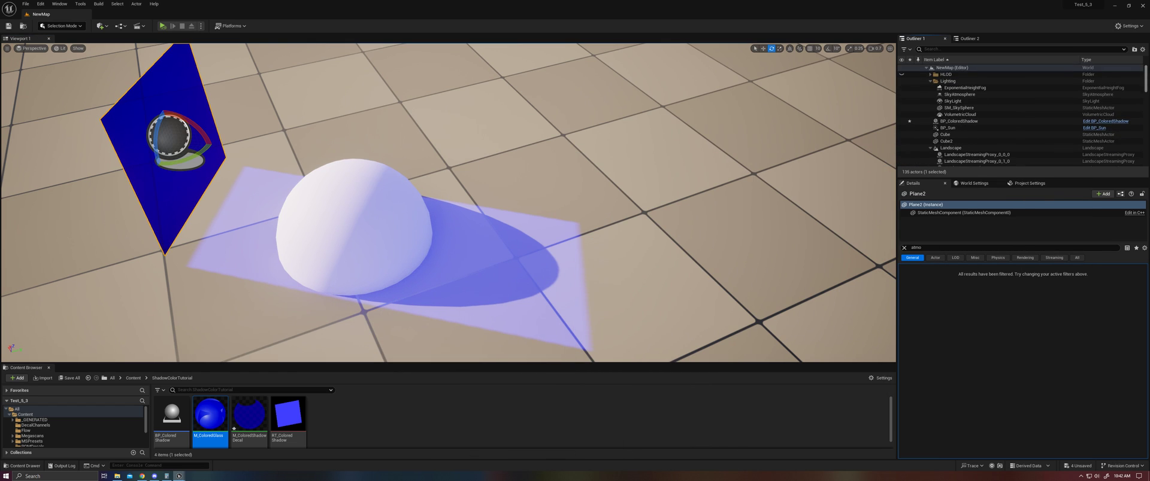
left_click(973, 121)
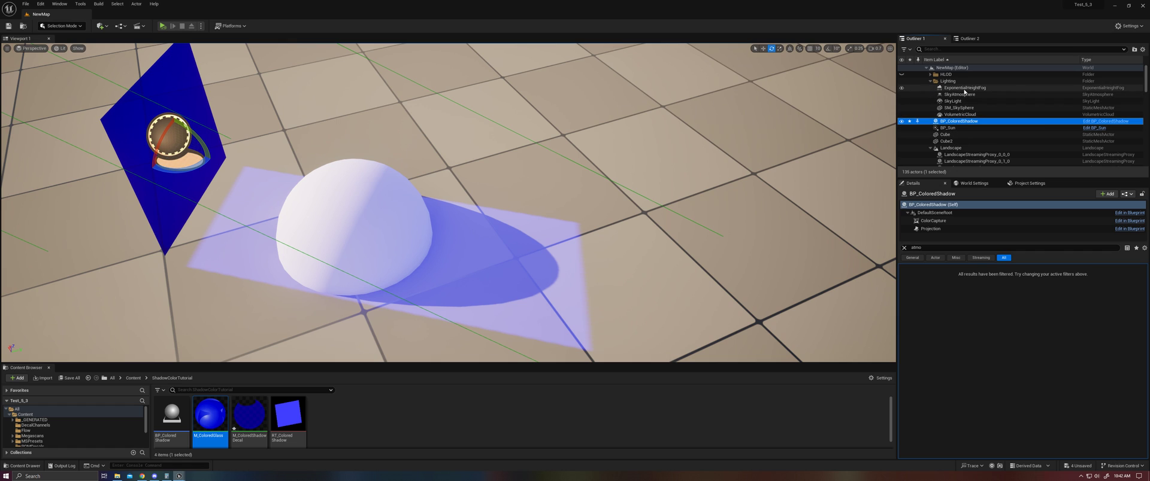
left_click(929, 147)
scroll(988, 140, "down", 2)
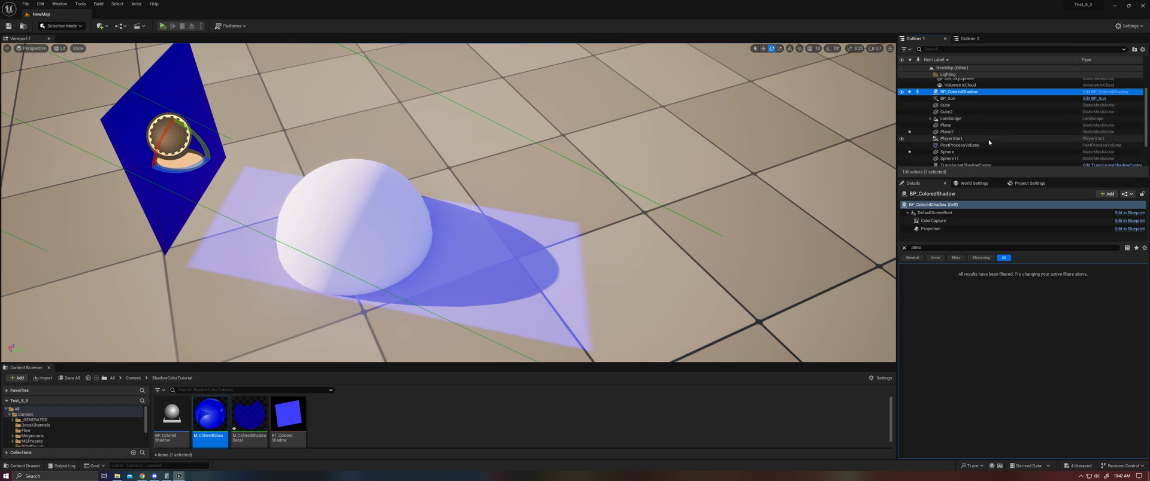
scroll(988, 143, "down", 1)
scroll(992, 141, "up", 2)
- Identify which plane actor is the blue glass and attach BP_ColoredShadow to it as a child of Plane2
left_click(954, 136)
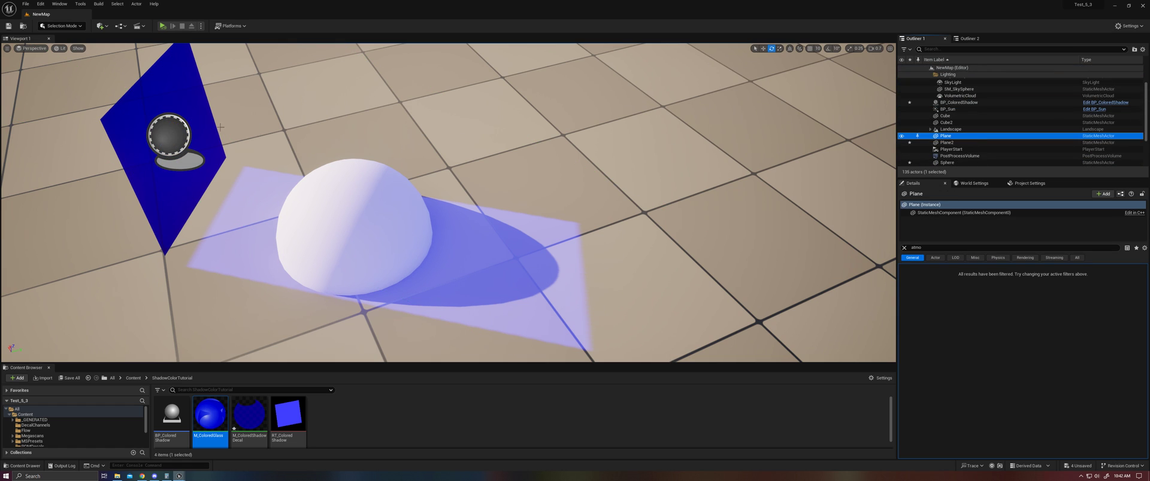
left_click(946, 143)
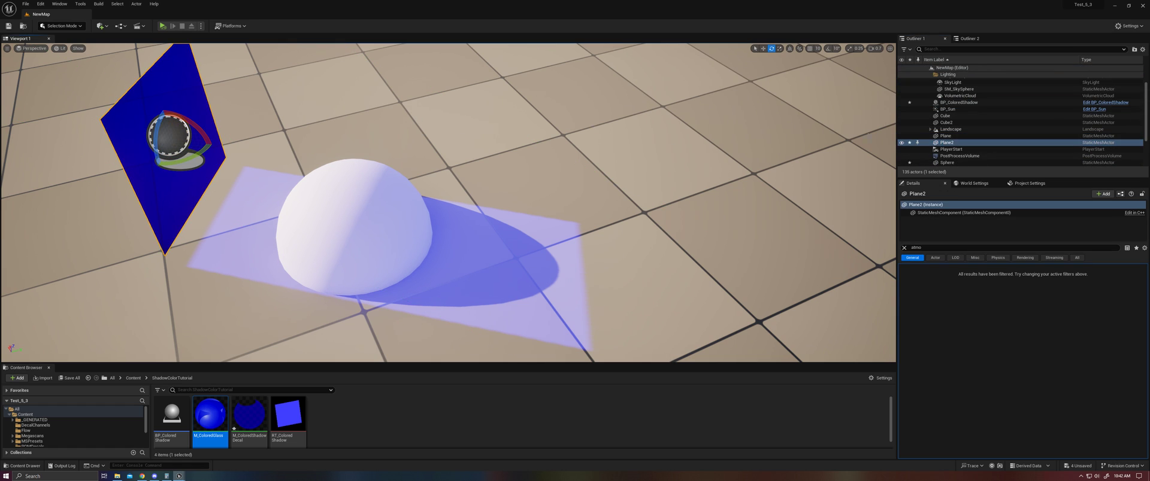
left_click(949, 138)
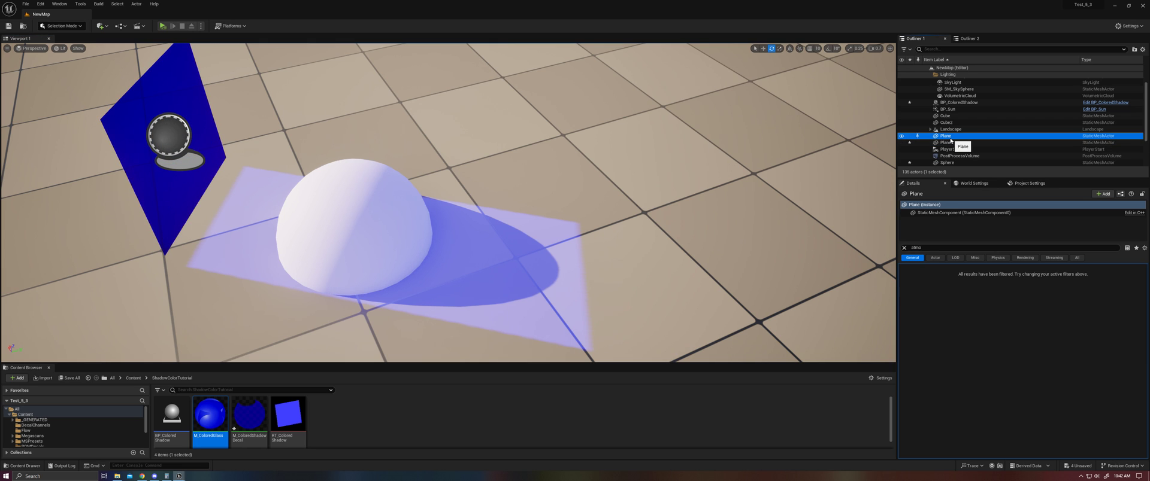
double_click(950, 138)
double_click(947, 142)
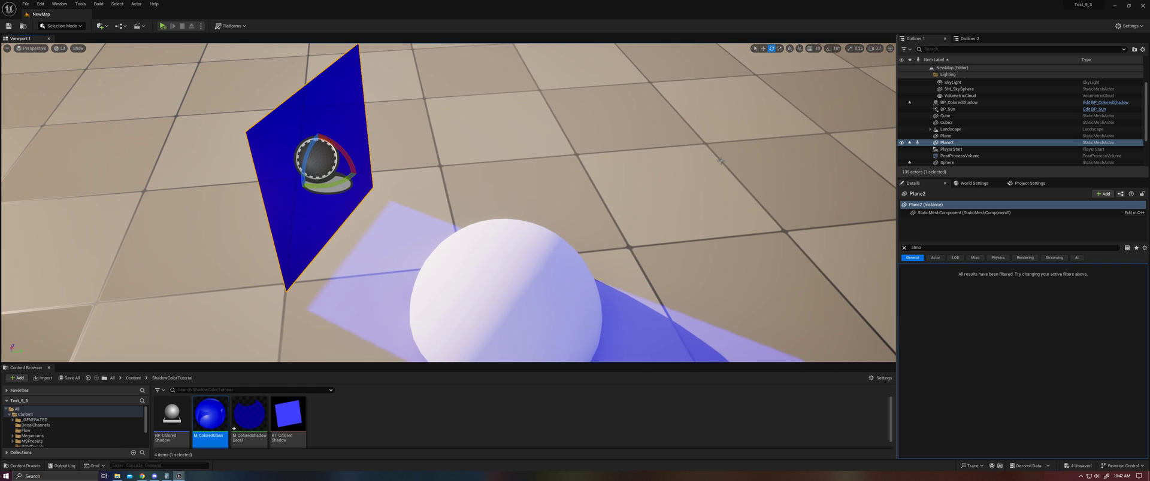
left_click(950, 137)
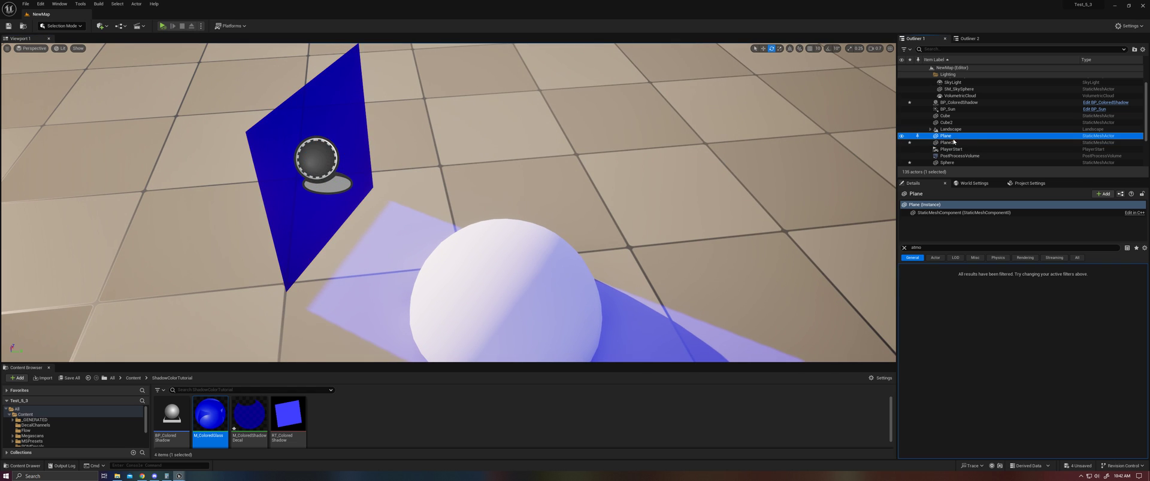
left_click(952, 142)
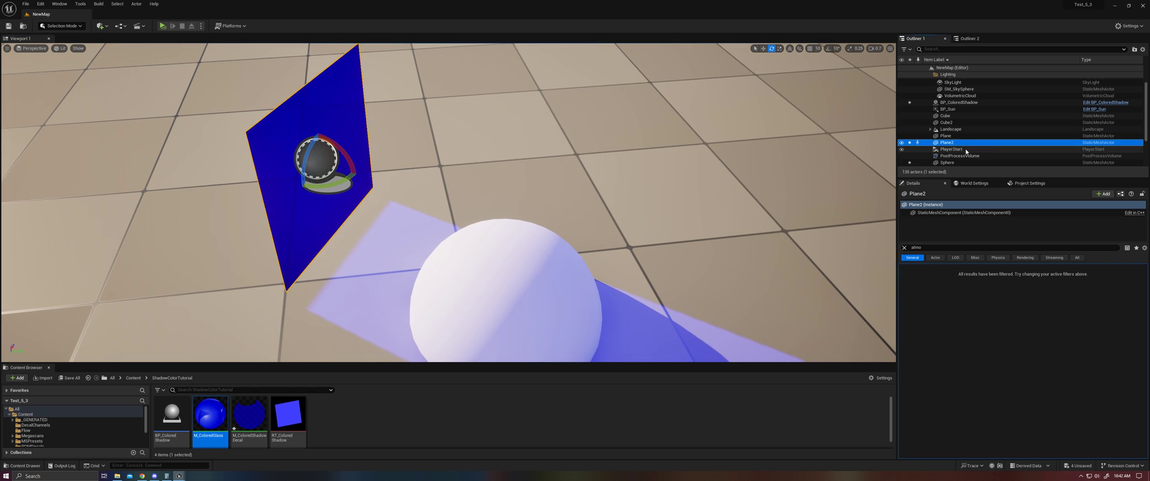
left_click(955, 103)
left_click_drag(952, 133, 947, 144)
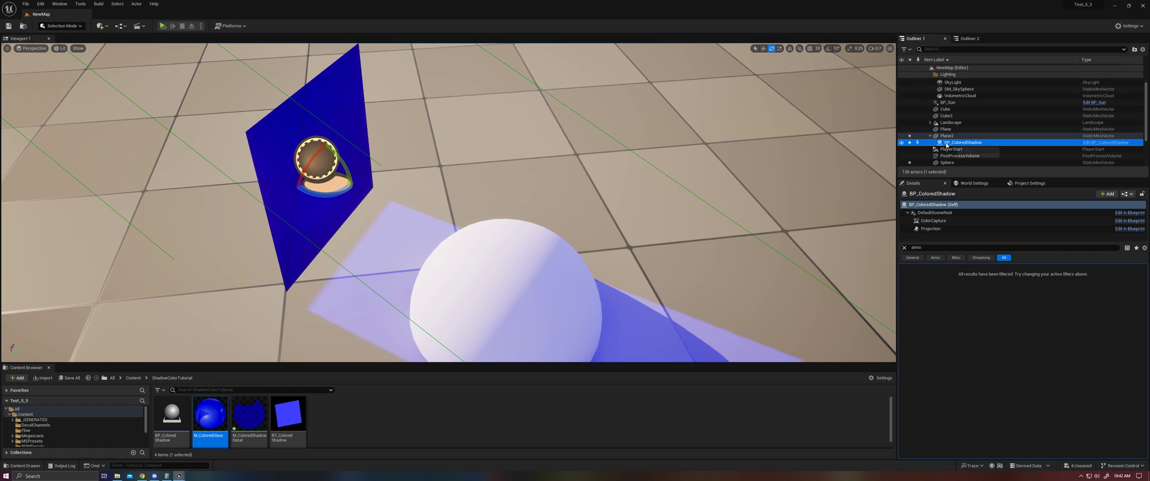
- Move the blue glass plane a short distance so its attached coloured shadow shifts across the sphere
left_click(292, 144)
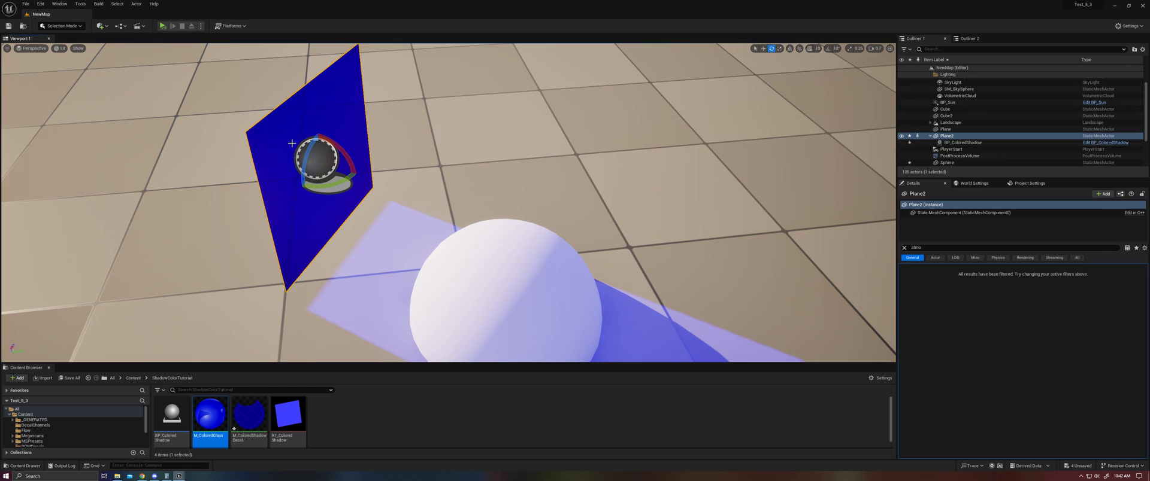
scroll(356, 191, "down", 2)
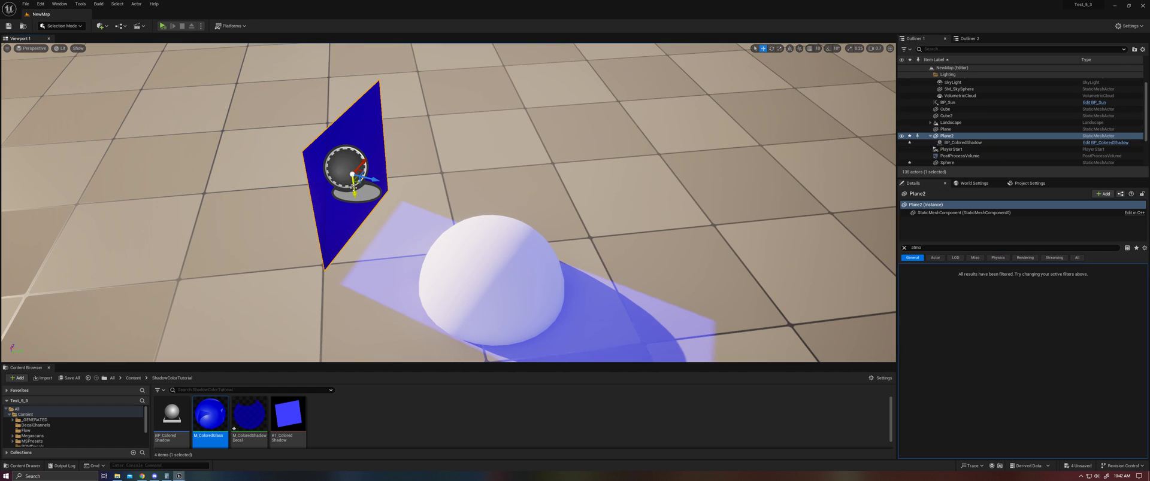
left_click(356, 191)
left_click(360, 199)
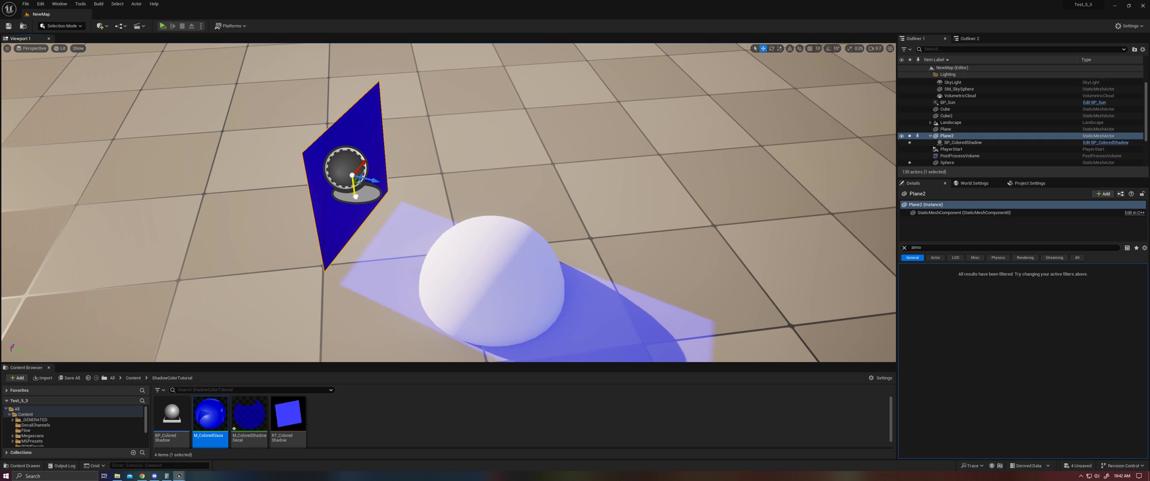
left_click_drag(355, 196, 372, 183)
left_click_drag(363, 154, 386, 149)
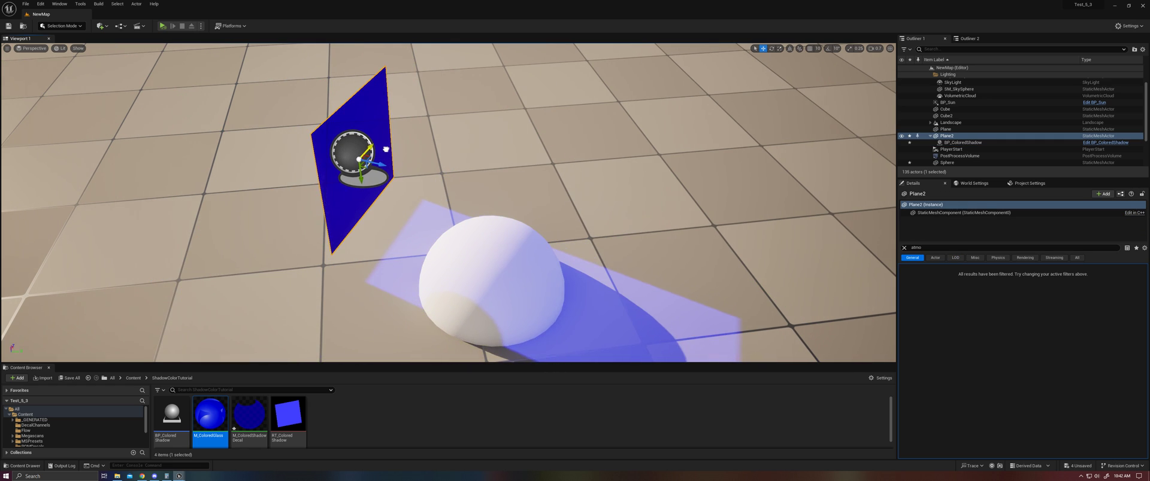
- Examine how the coloured shadow falls on the sphere and floor from several angles
scroll(493, 196, "down", 3)
mouse_move(655, 202)
right_mouse_down()
mouse_move(681, 251)
mouse_move(645, 239)
mouse_move(663, 233)
mouse_move(718, 303)
mouse_move(652, 203)
right_mouse_up()
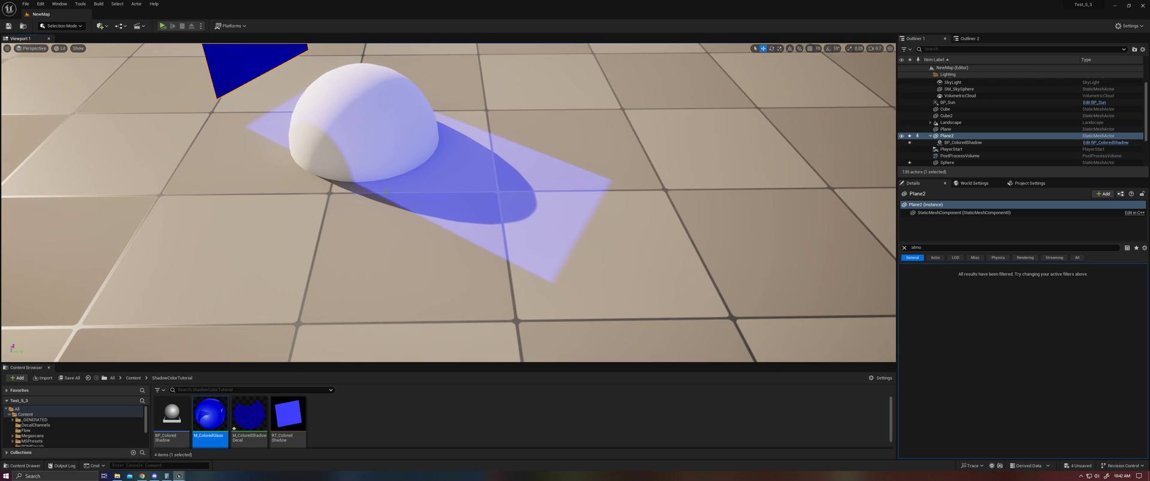
mouse_move(424, 129)
right_mouse_down()
mouse_move(389, 102)
mouse_move(491, 120)
mouse_move(419, 120)
mouse_move(413, 131)
mouse_move(423, 129)
right_mouse_up()
right_click_drag(385, 308, 423, 273)
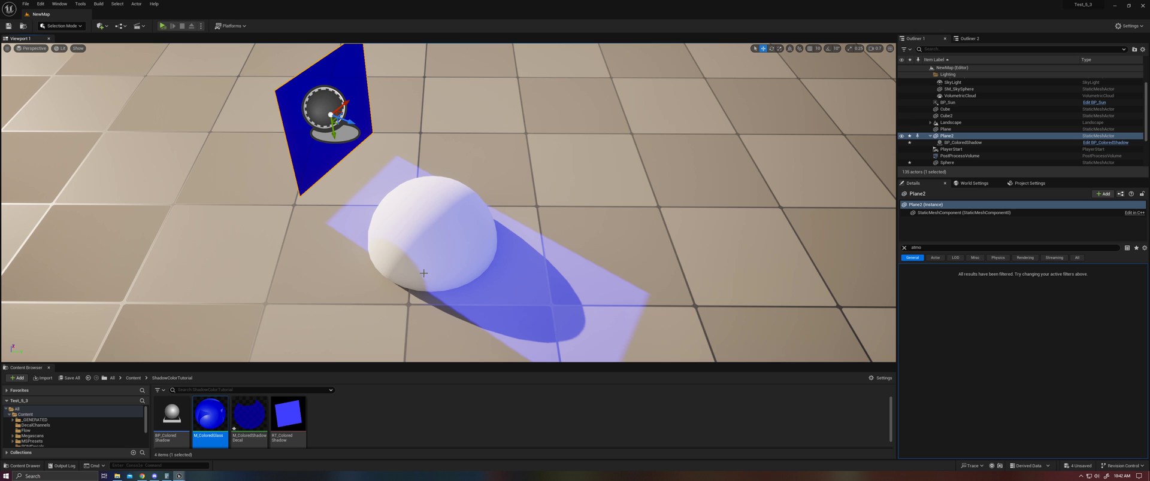
left_click(455, 249)
right_click_drag(455, 249, 532, 291)
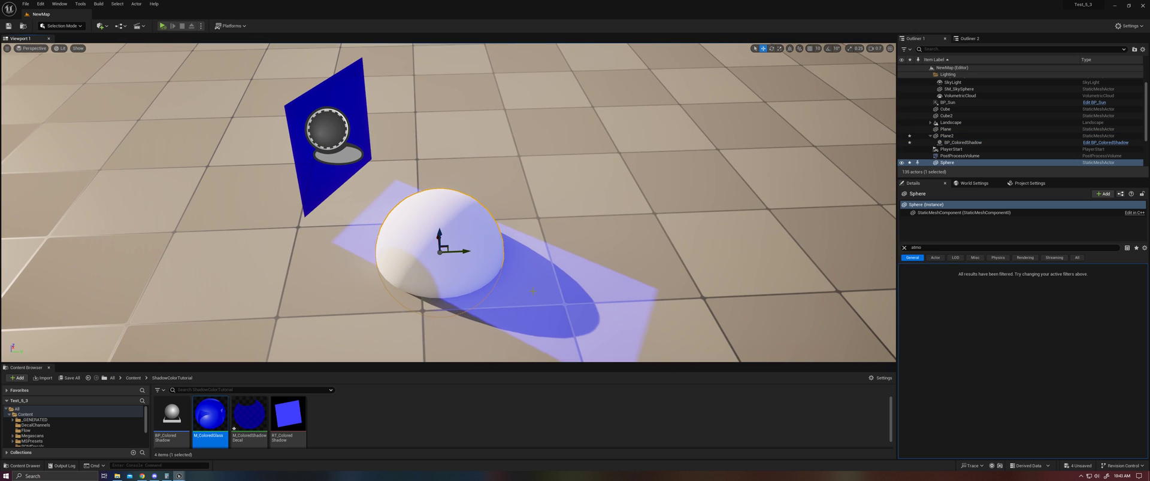
left_click_drag(415, 276, 335, 252, "alt")
left_click_drag(437, 247, 469, 239, "alt")
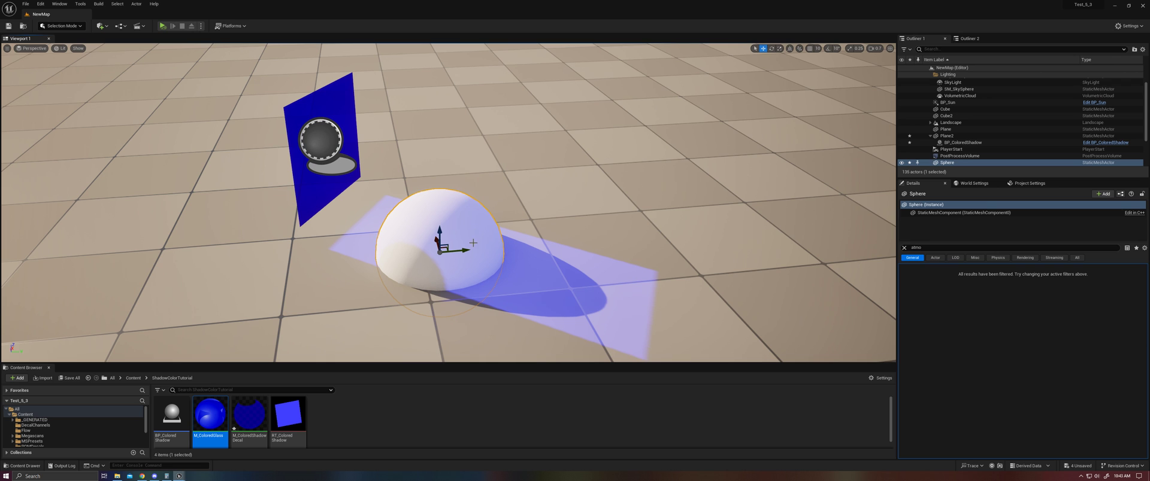
mouse_move(473, 243)
left_mouse_down("alt")
mouse_move(419, 263)
mouse_move(467, 264)
mouse_move(503, 245)
mouse_move(461, 222)
mouse_move(473, 243)
left_mouse_up("alt")
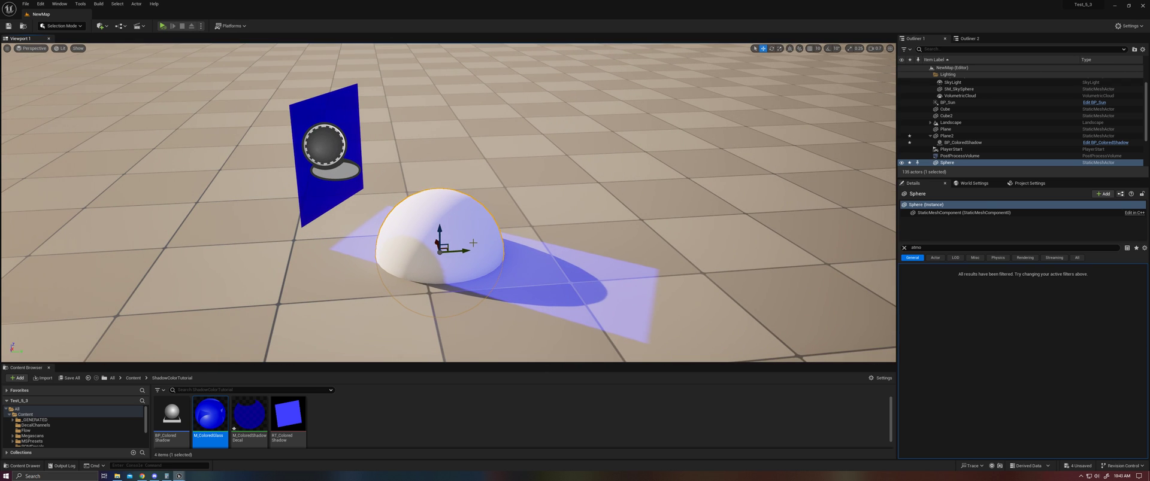